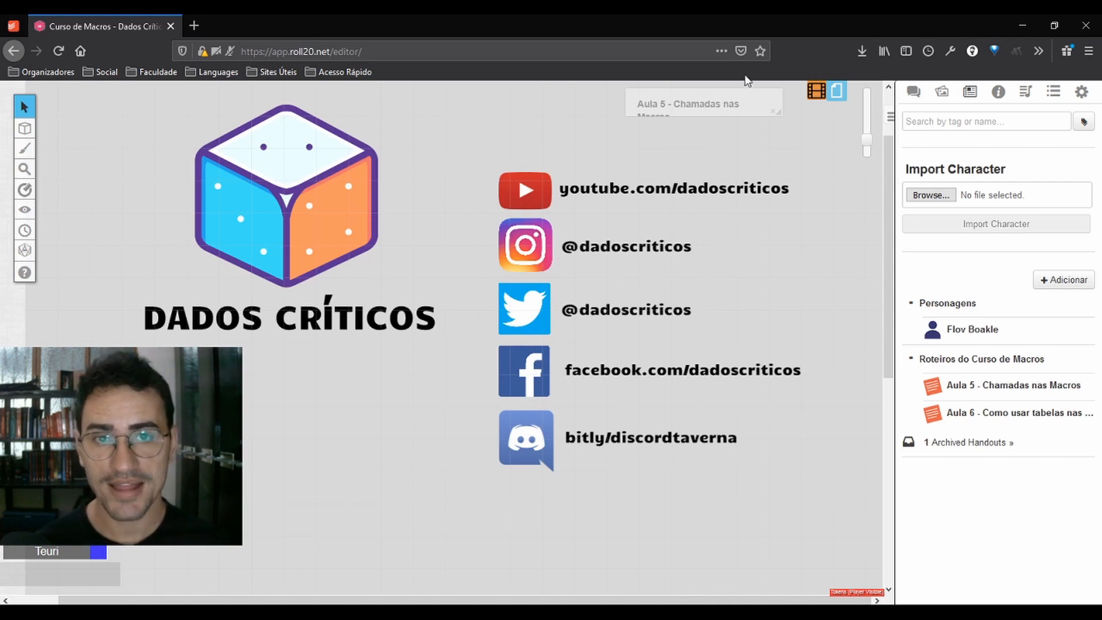
# Step: Expand the collapsed handout "Aula 5 - Chamadas nas Macros" and position it over the middle of the map
pyautogui.click(712, 97)
pyautogui.moveTo(519, 131); pyautogui.dragTo(396, 131)
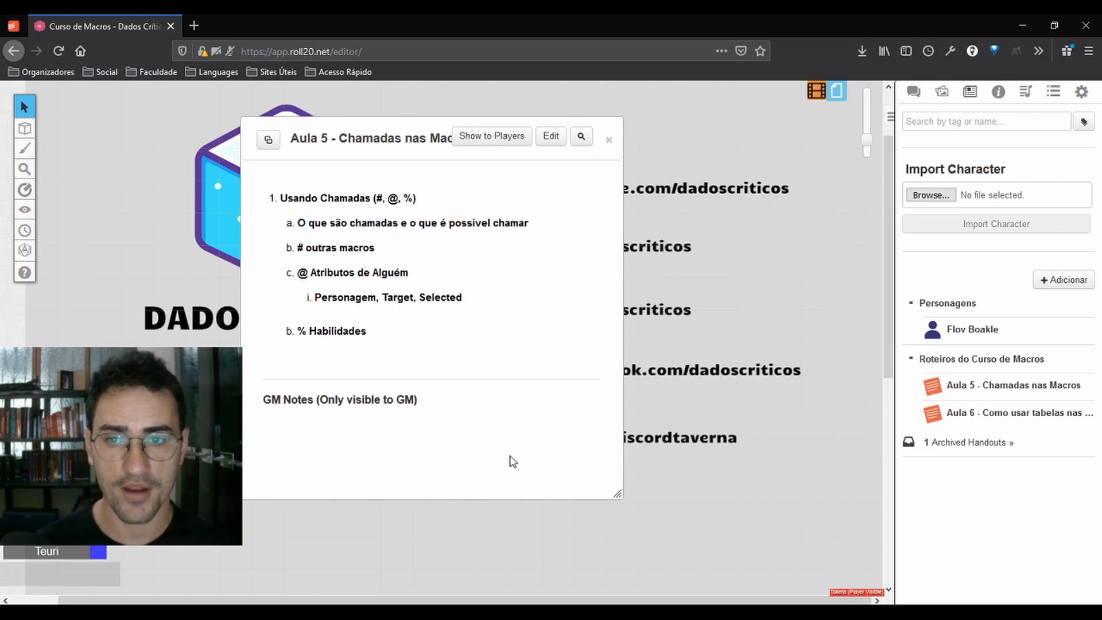
pyautogui.moveTo(384, 140); pyautogui.dragTo(395, 113)
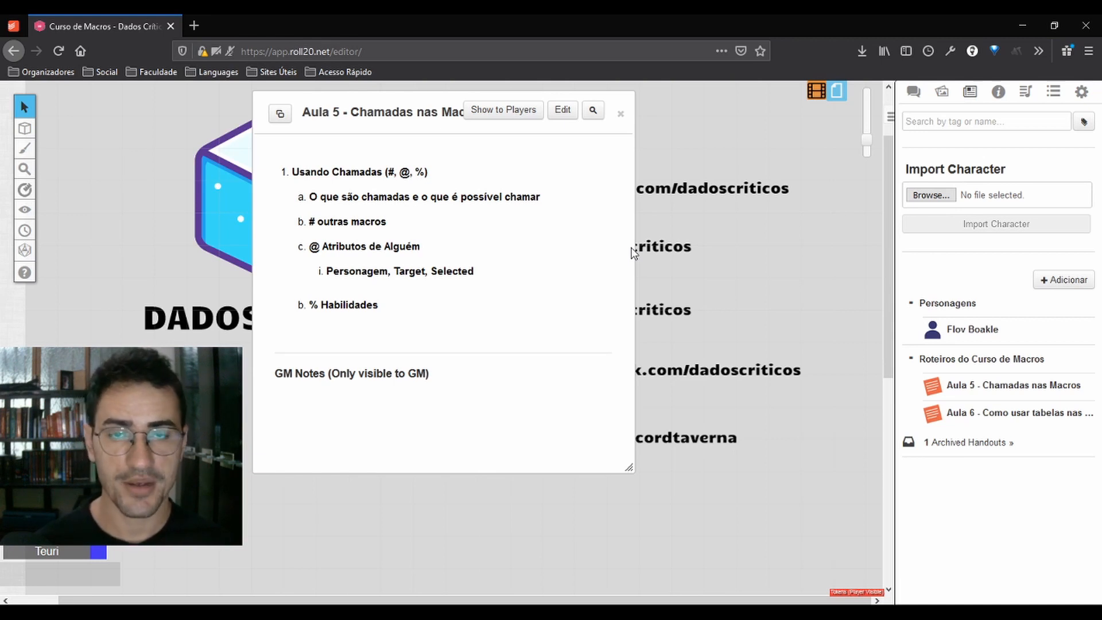
# Step: Review the attributes and abilities of the character under Personagens, and collapse its sheet beside the lesson handout
pyautogui.click(983, 328)
pyautogui.moveTo(470, 115); pyautogui.dragTo(399, 104)
pyautogui.click(403, 162)
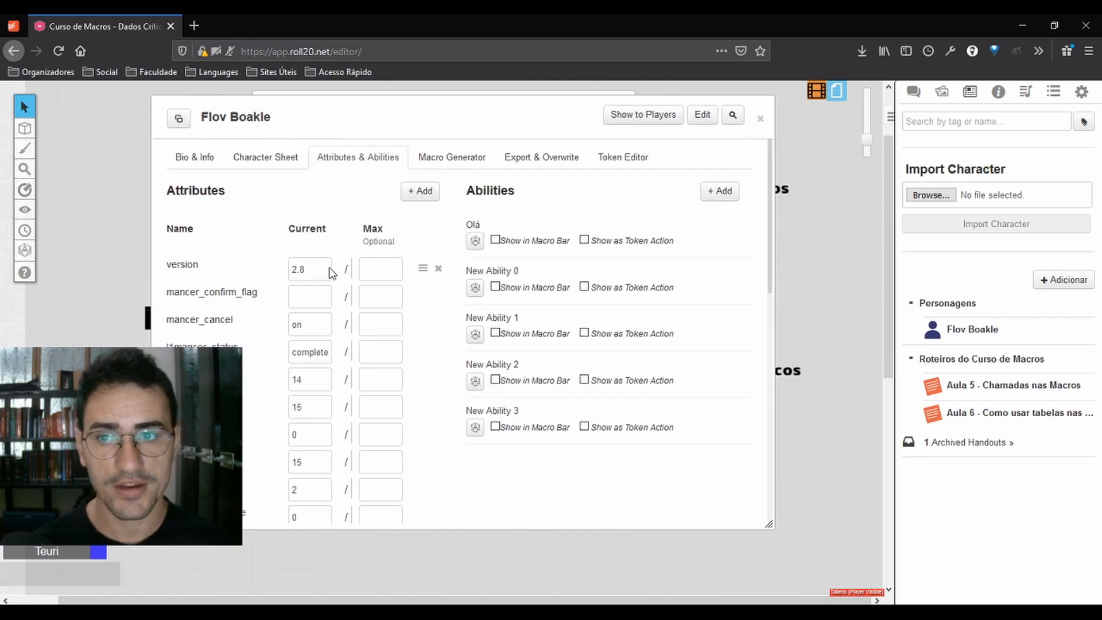
pyautogui.scroll(-2, 330, 270)
pyautogui.scroll(2, 247, 290)
pyautogui.scroll(-6, 253, 278)
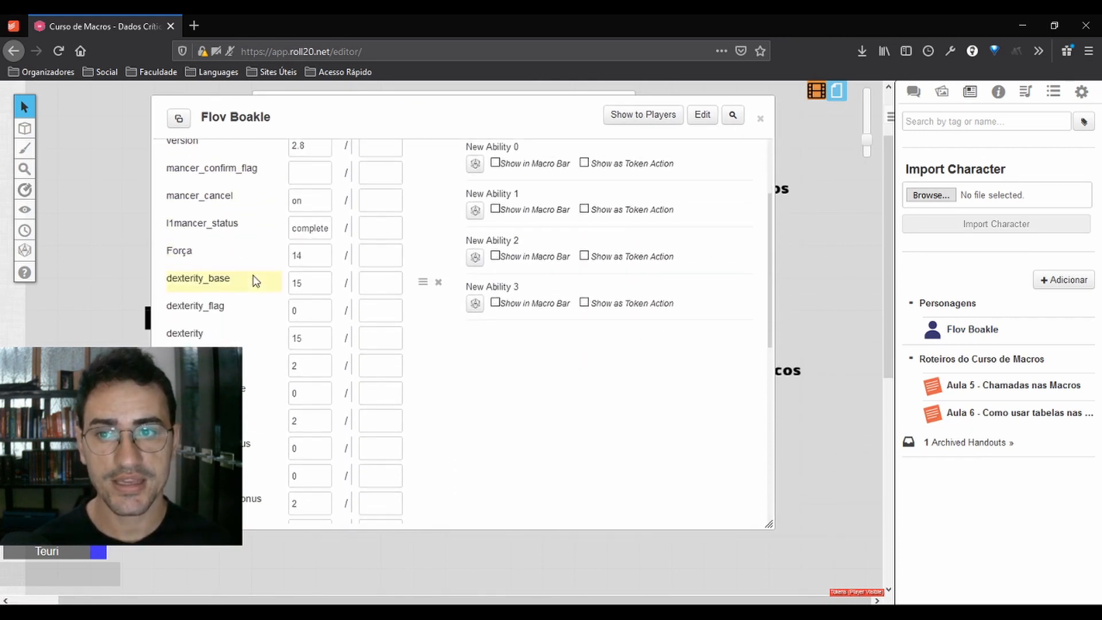
pyautogui.scroll(6, 298, 333)
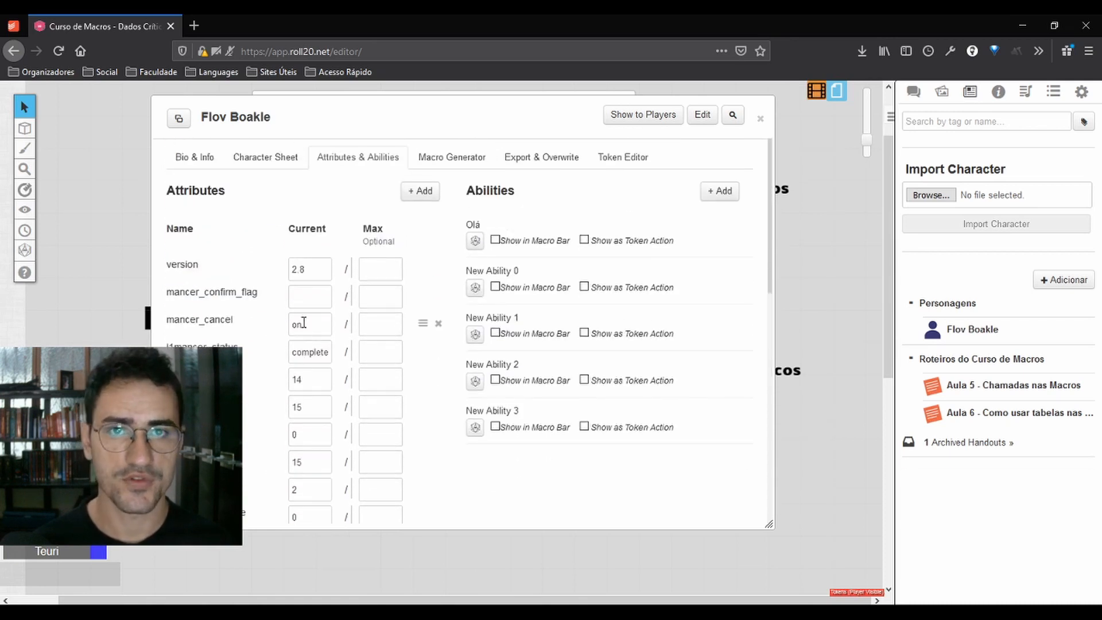
pyautogui.scroll(-2, 303, 368)
pyautogui.scroll(2, 307, 402)
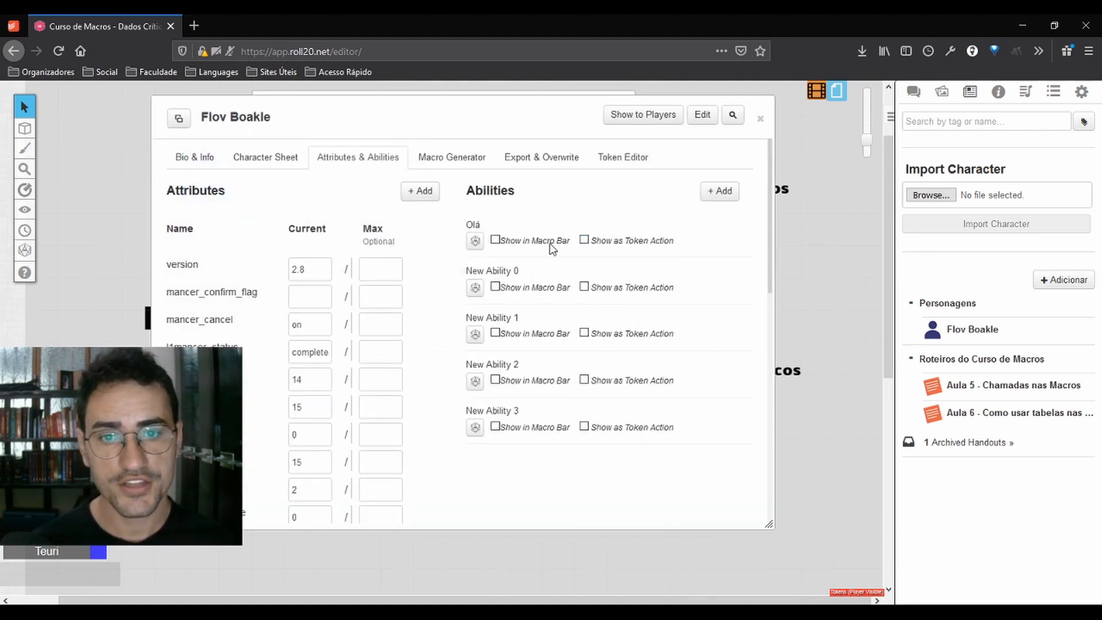
pyautogui.doubleClick(426, 107)
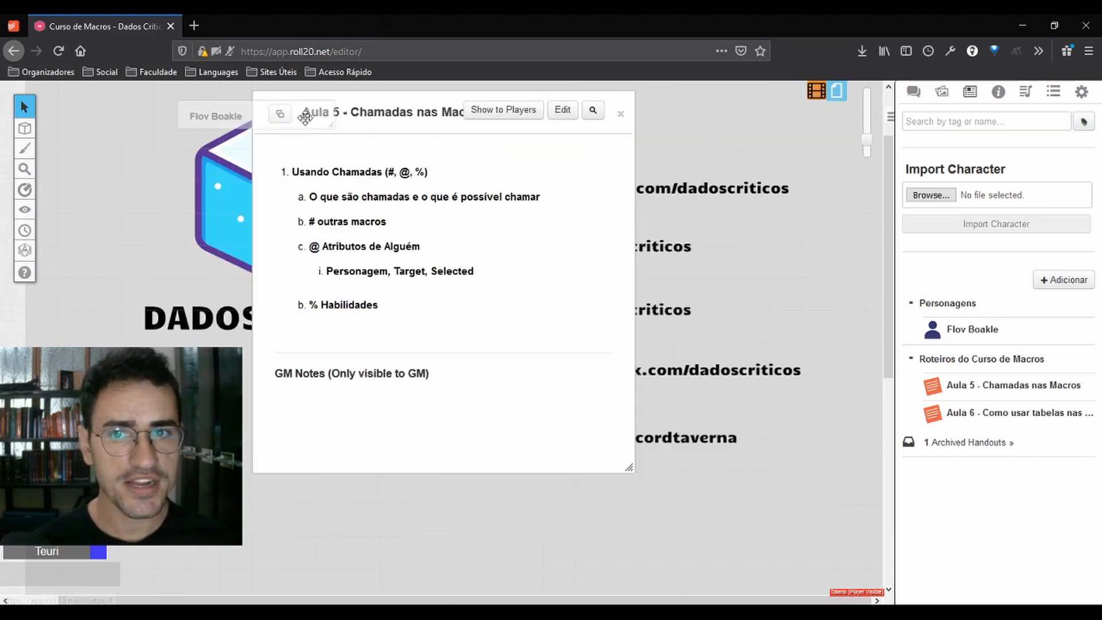
pyautogui.moveTo(304, 118); pyautogui.dragTo(152, 113)
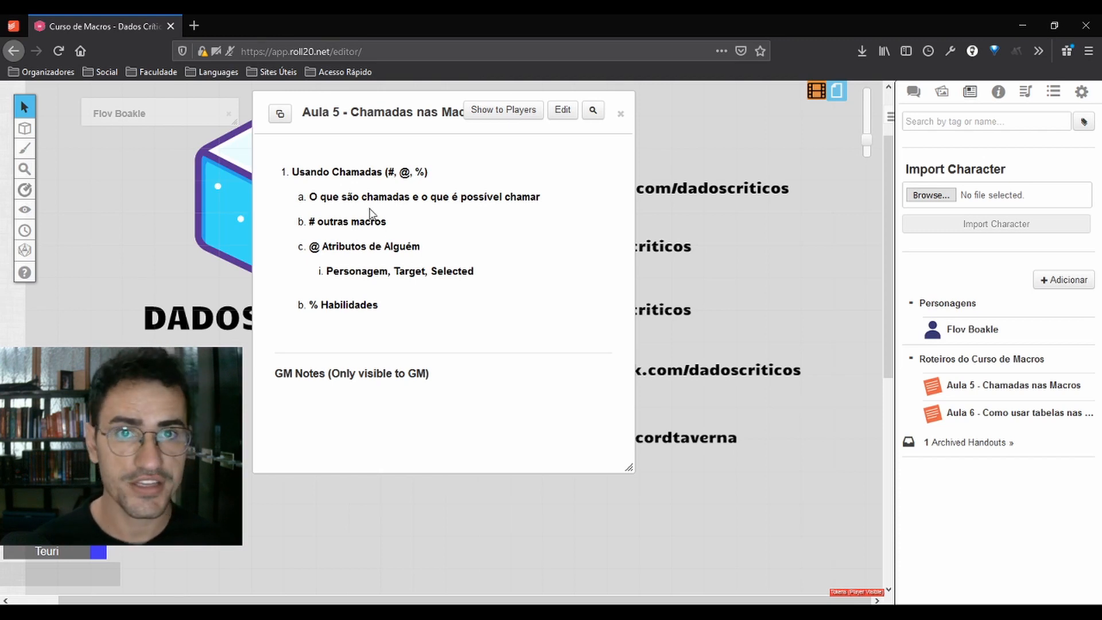
# Step: Examine the call symbols in the handout outline, highlighting @ for Atributos de Alguém and % for Habilidades
pyautogui.moveTo(318, 219); pyautogui.dragTo(318, 250)
pyautogui.click(319, 237)
pyautogui.click(324, 237)
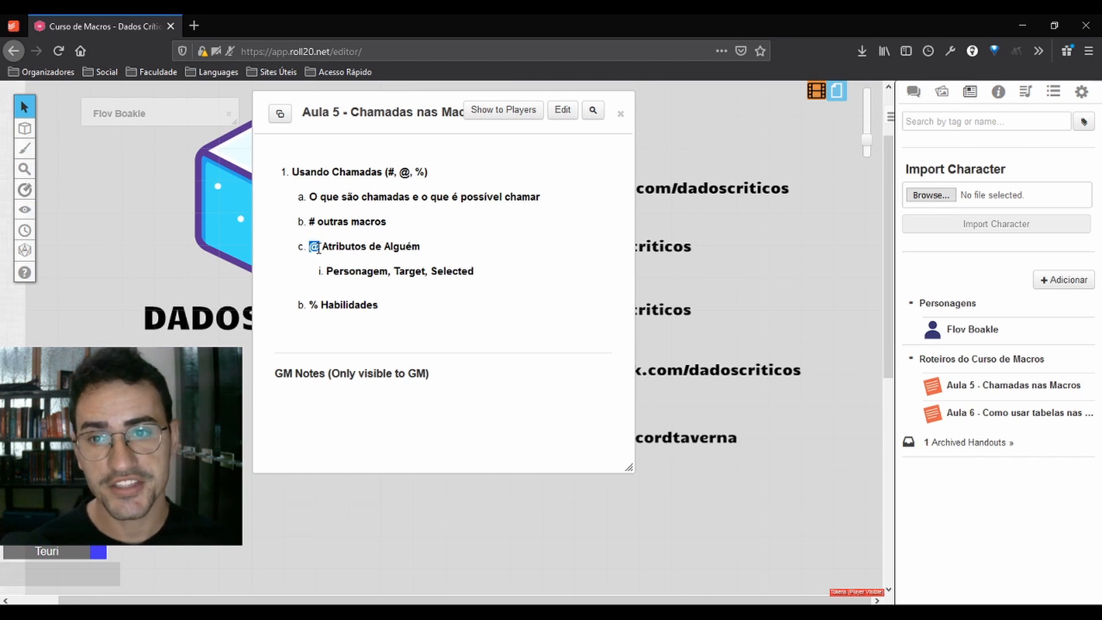
pyautogui.click(327, 304)
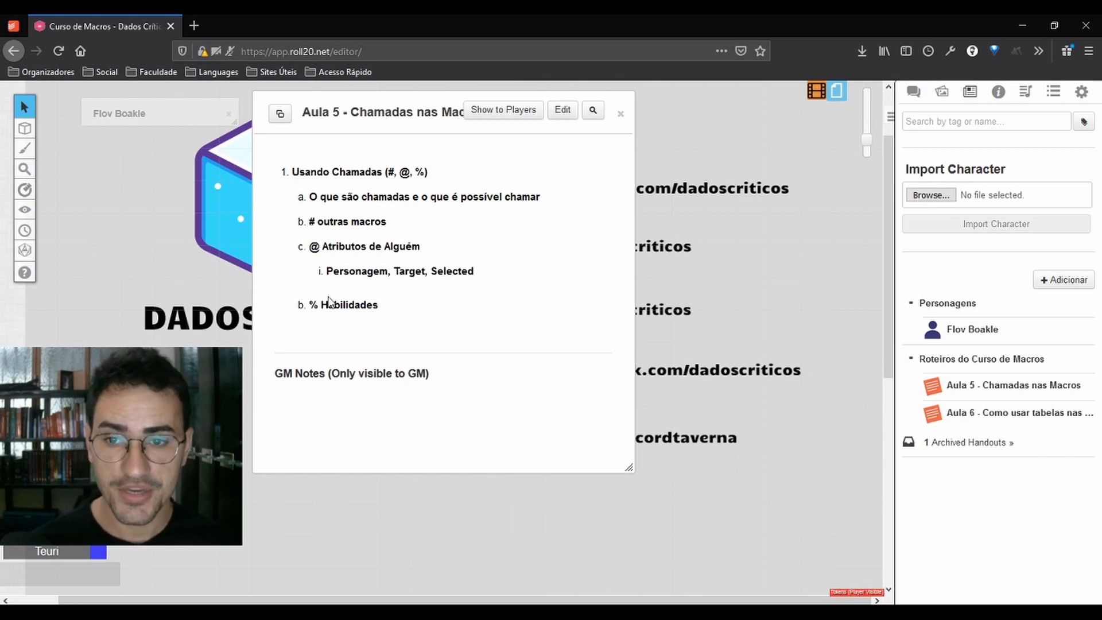
pyautogui.moveTo(315, 305)
pyautogui.mouseDown()
pyautogui.moveTo(302, 304)
pyautogui.moveTo(319, 305)
pyautogui.mouseUp()
pyautogui.click(312, 308)
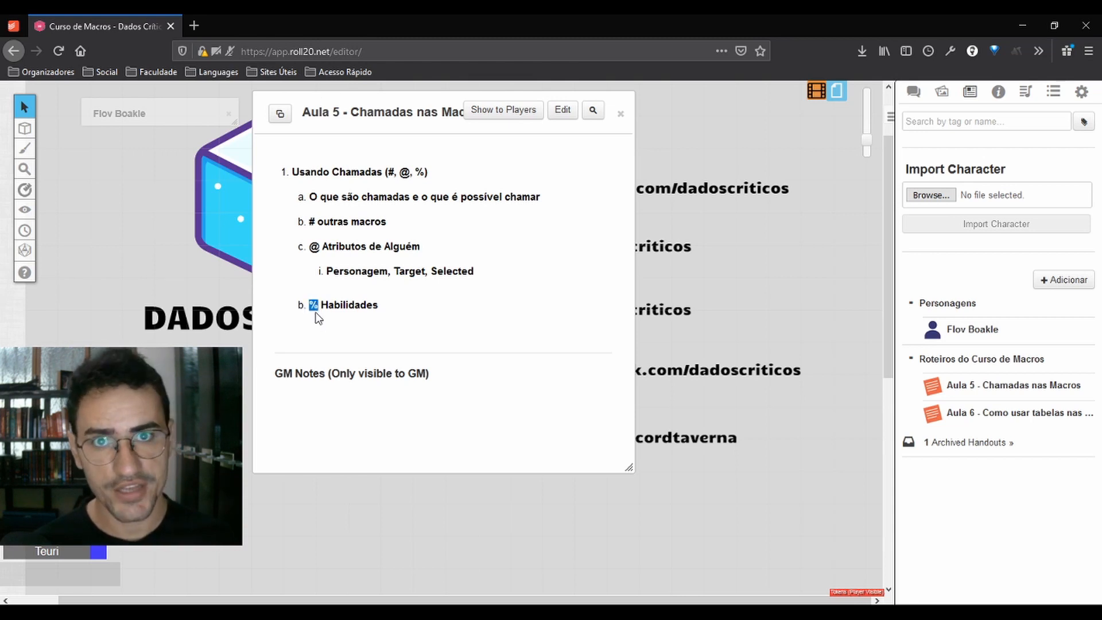
pyautogui.click(372, 249)
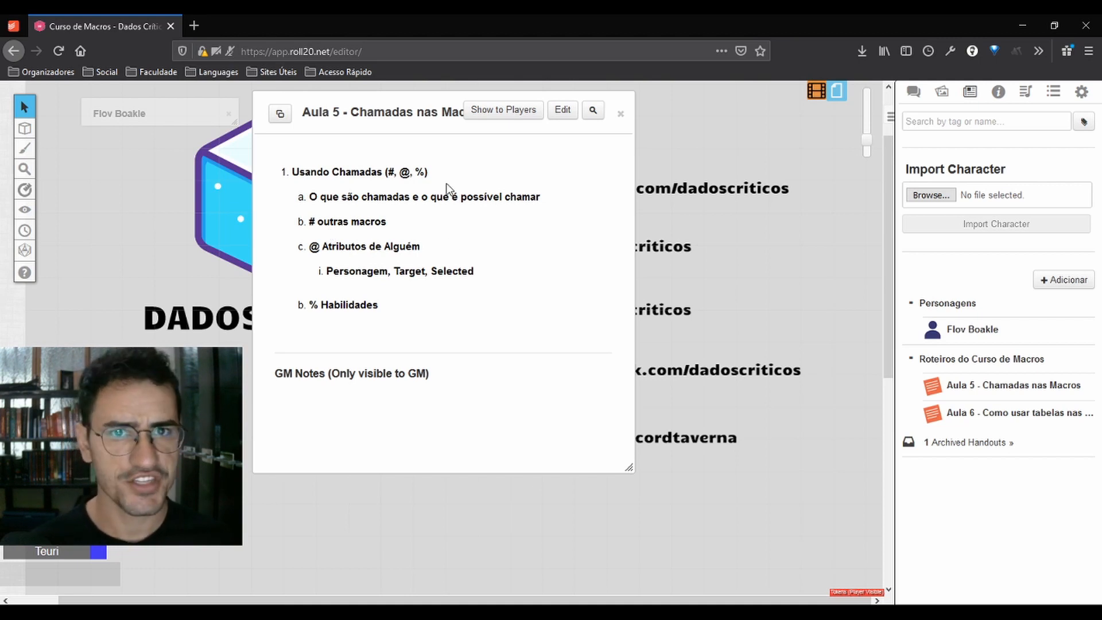
# Step: Create a macro named d6 with the actions &{template:default} {{name=d6}} {{Resultado=[[d6]] | [[d6]]}}
pyautogui.click(1054, 91)
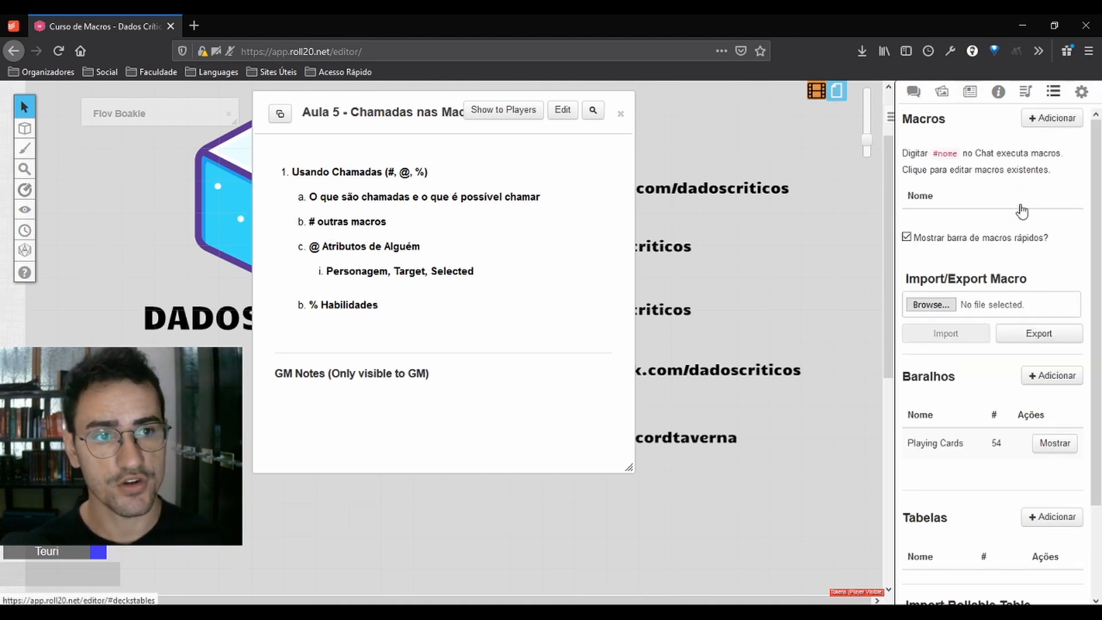
pyautogui.click(1049, 119)
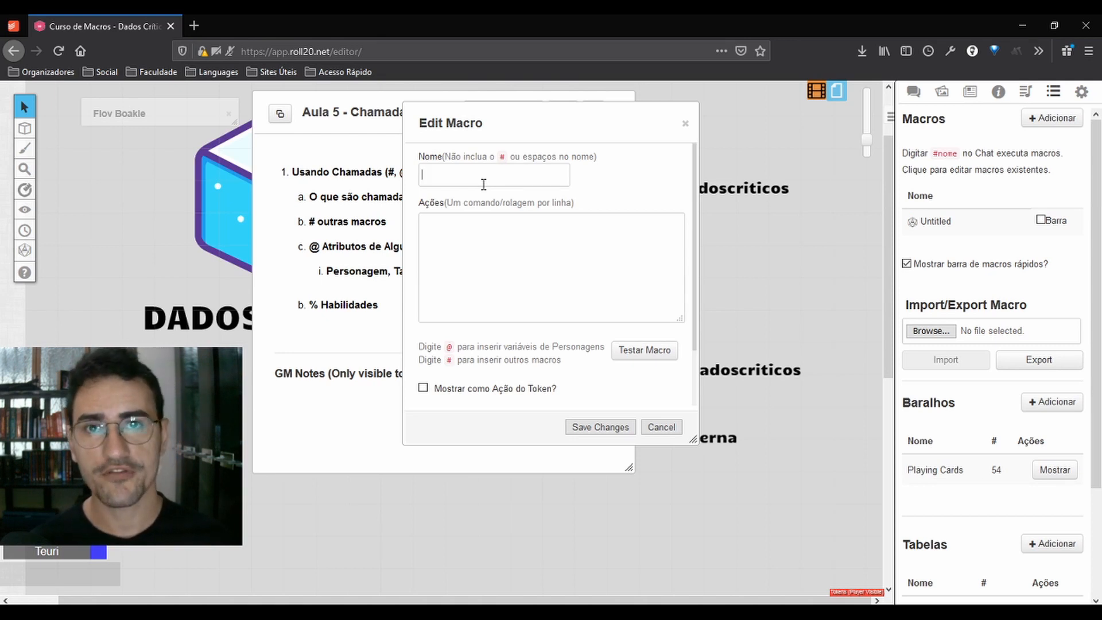
pyautogui.write('d6')
pyautogui.click(517, 229)
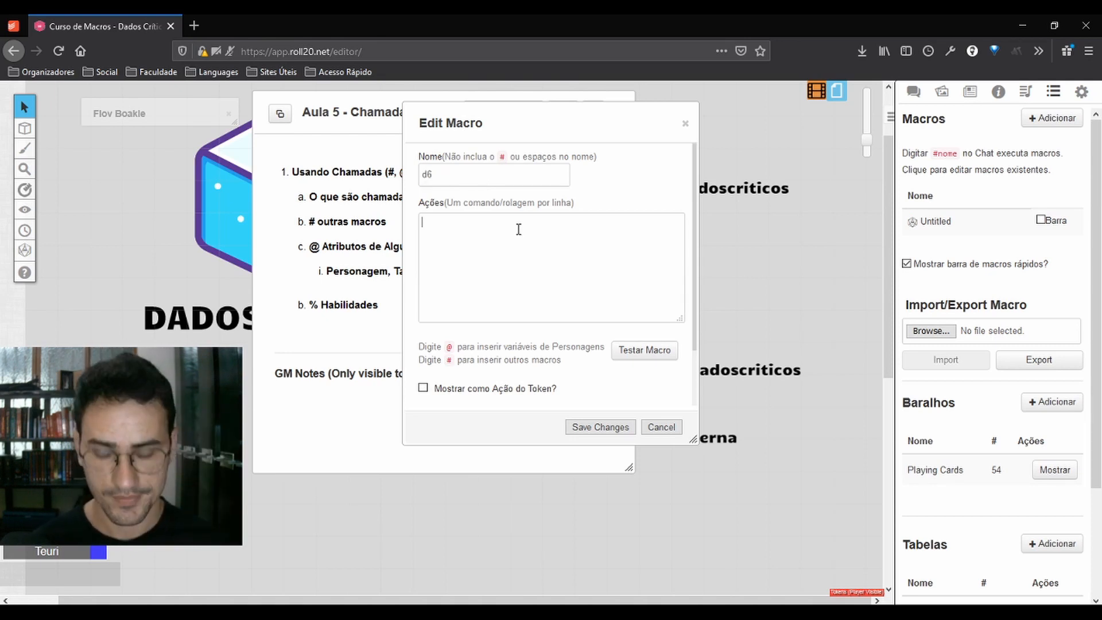
pyautogui.write('&{template:default} {{name=d6}} {{Resultado=[[d6]] | [[d6]]}}')
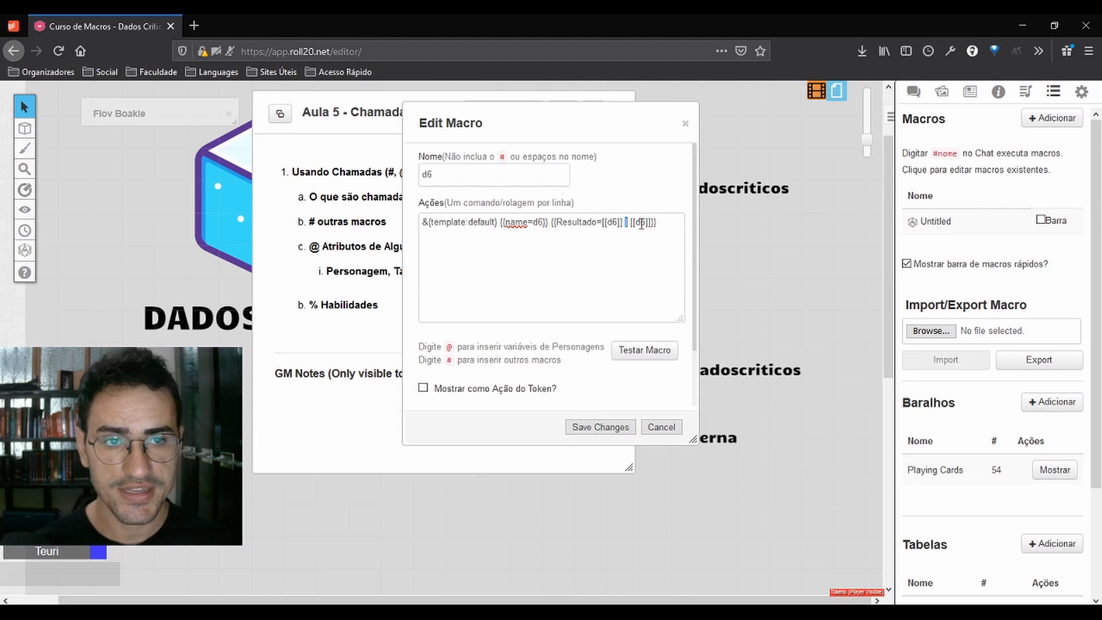
# Step: Test the d6 macro with the chat displayed and save it
pyautogui.click(913, 93)
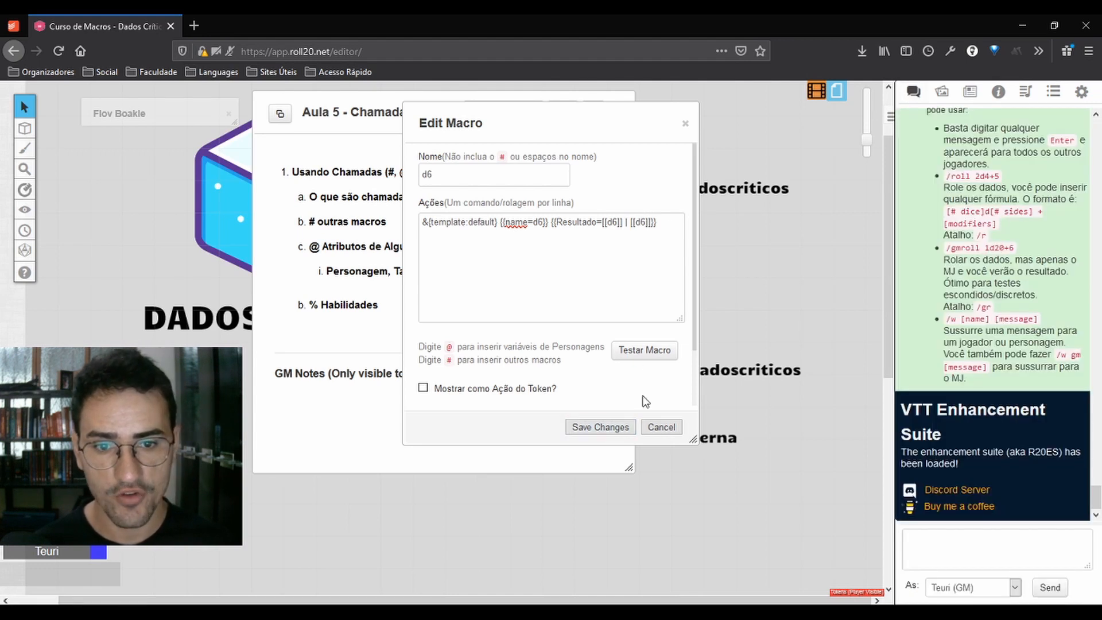
pyautogui.click(649, 353)
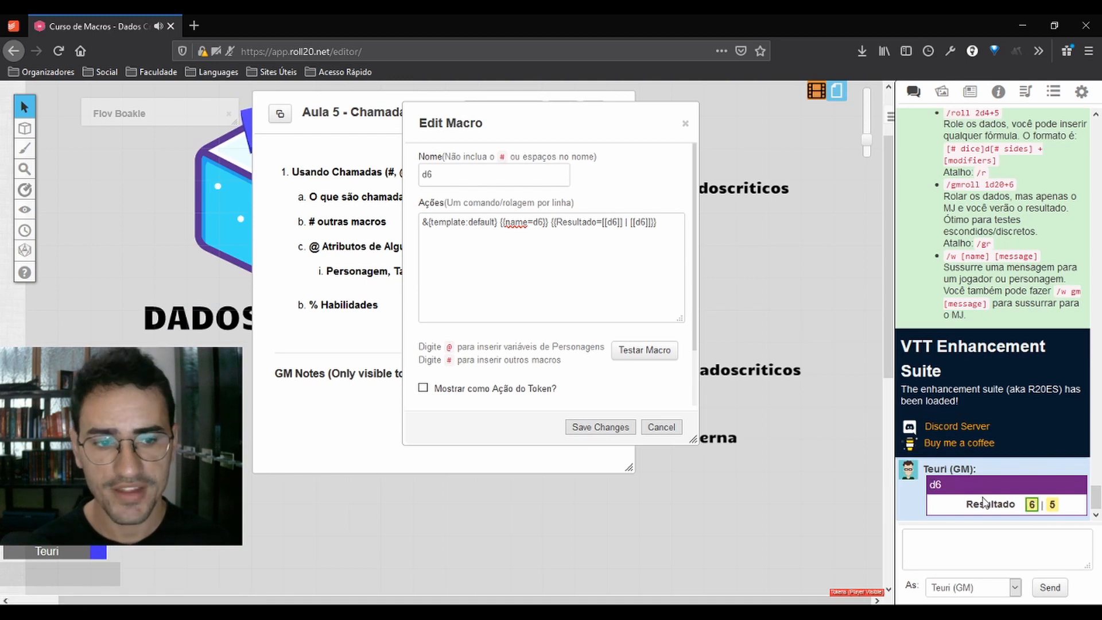
pyautogui.scroll(-2, 446, 182)
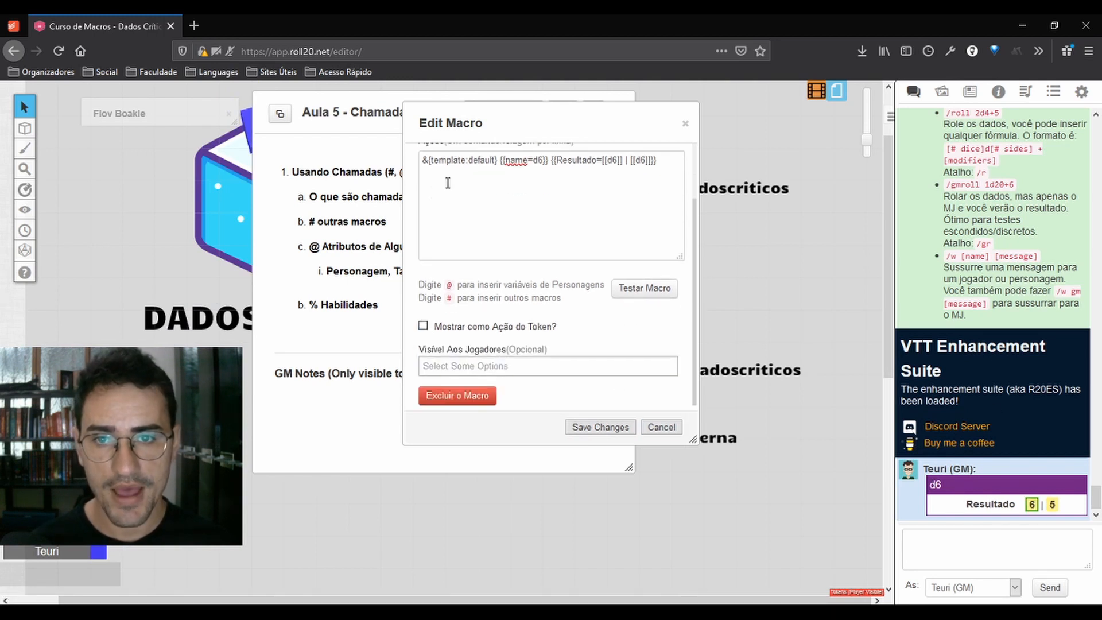
pyautogui.scroll(2, 436, 199)
pyautogui.click(582, 425)
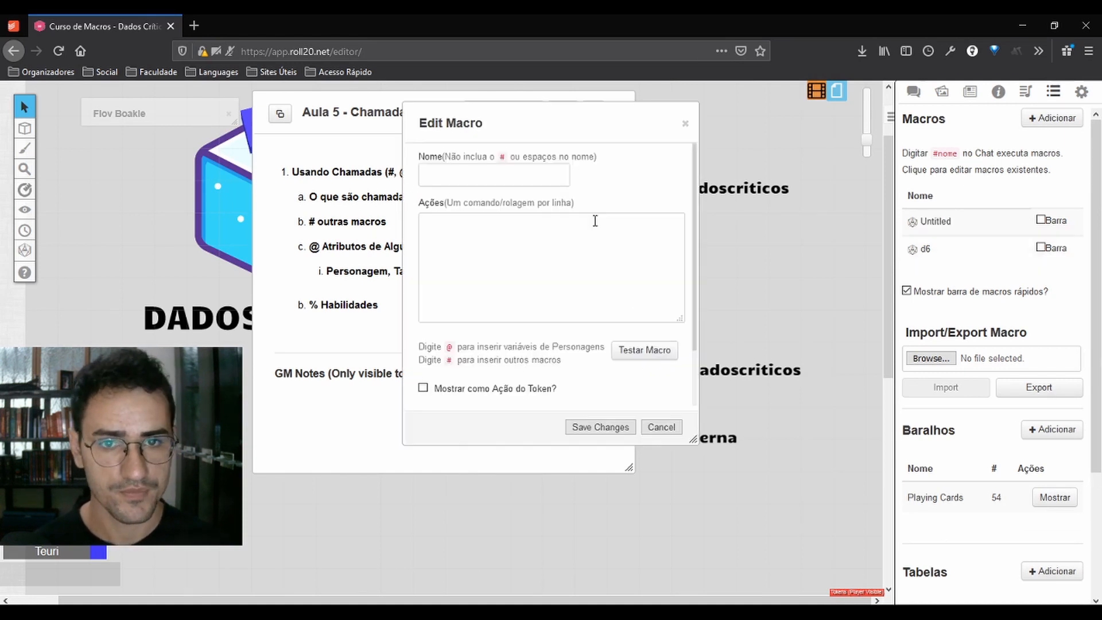
# Step: Create similar dice macros named d4, d8, d10, d12, d20 and d100, using the default roll template
pyautogui.write('&{template:default} {{name=d4}} {{Resultado=[[d4]] | [[d6]]}}')
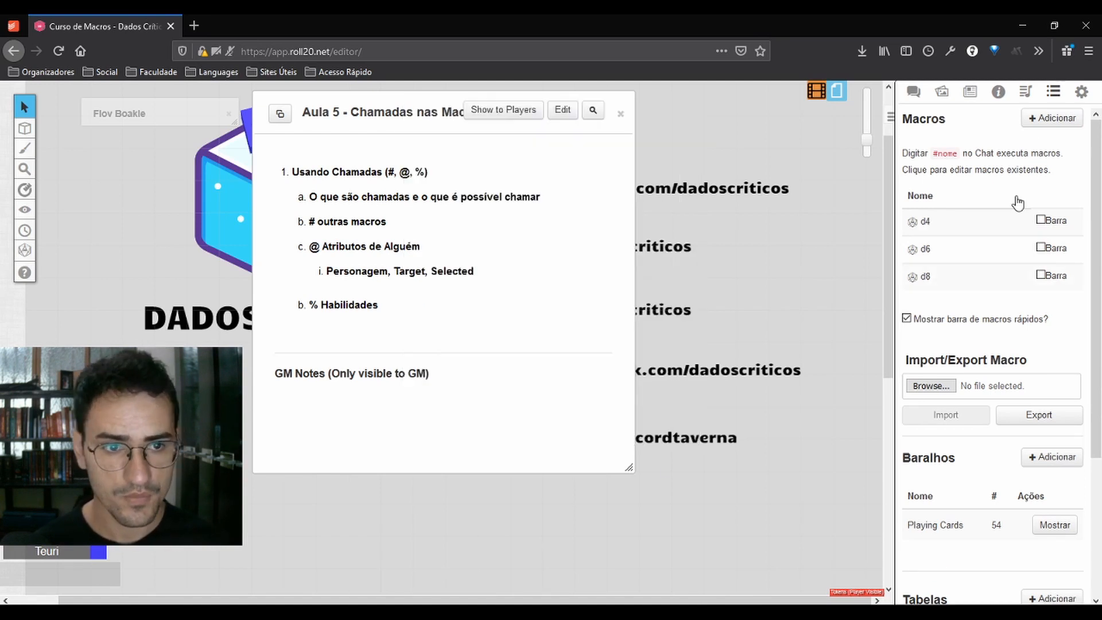
pyautogui.click(439, 176)
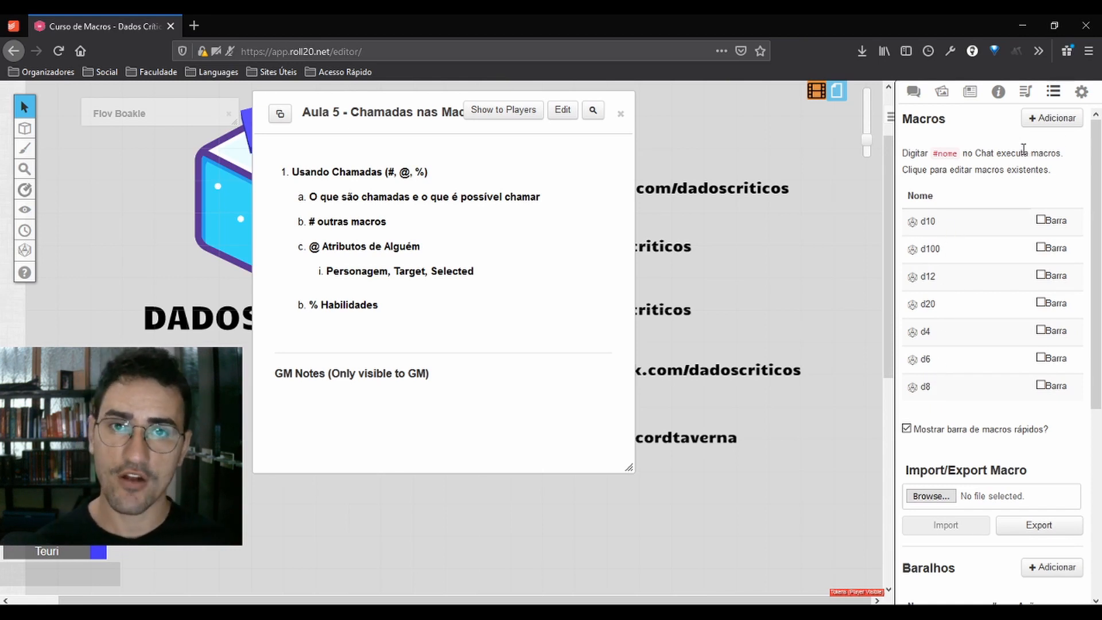
# Step: Add a new macro named Roladora-de-dados and move its editing window clear of the handout outline
pyautogui.click(1052, 118)
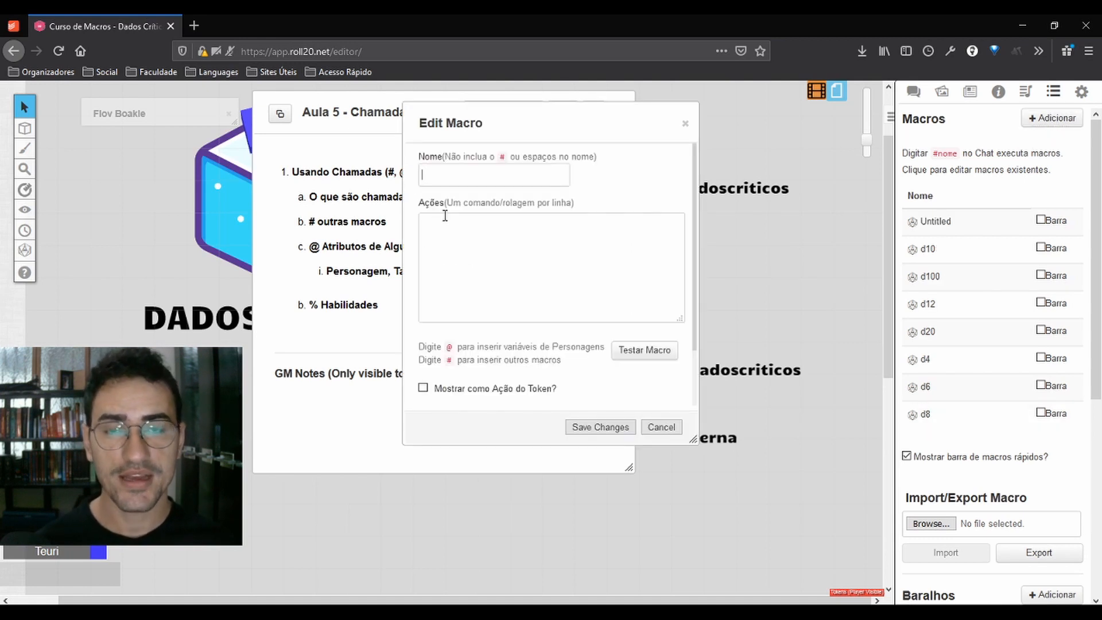
pyautogui.write('Rolado')
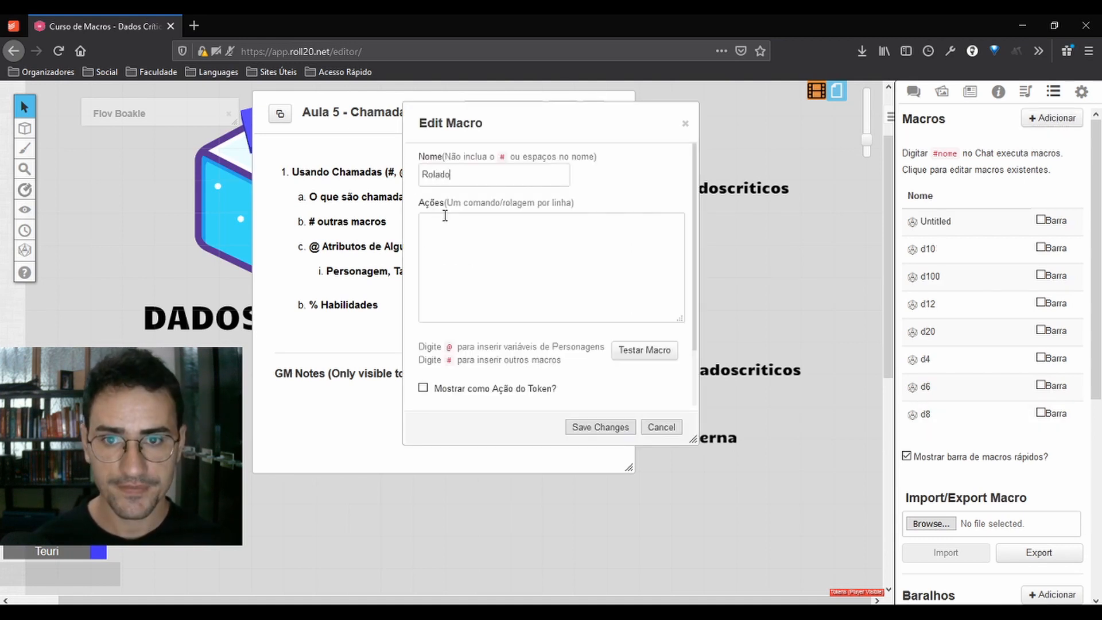
pyautogui.write('ra-de-dados')
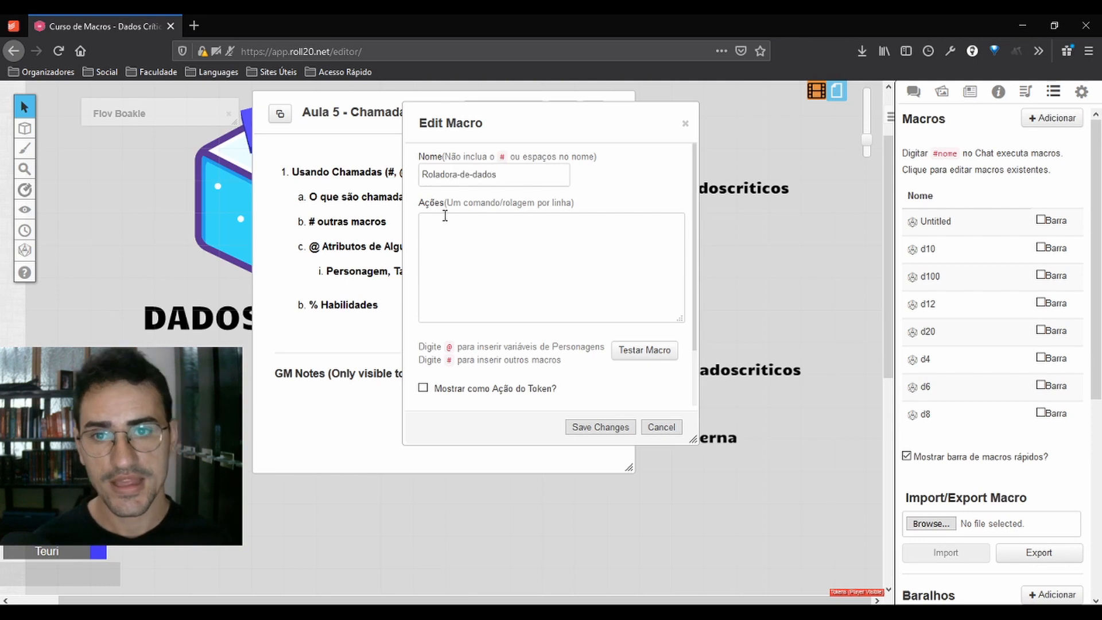
pyautogui.moveTo(493, 120); pyautogui.dragTo(534, 110)
# Step: Enter calls to the macros #d4 and #d8 on a single line in the actions of Roladora-de-dados
pyautogui.click(487, 228)
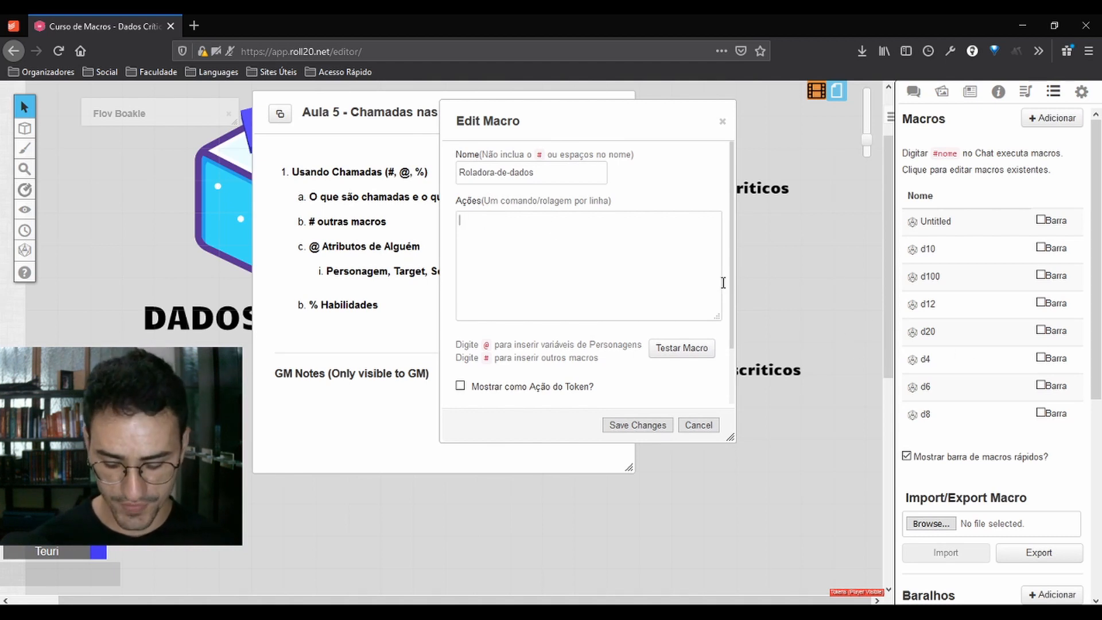
pyautogui.write('#')
pyautogui.press('BackSpace')
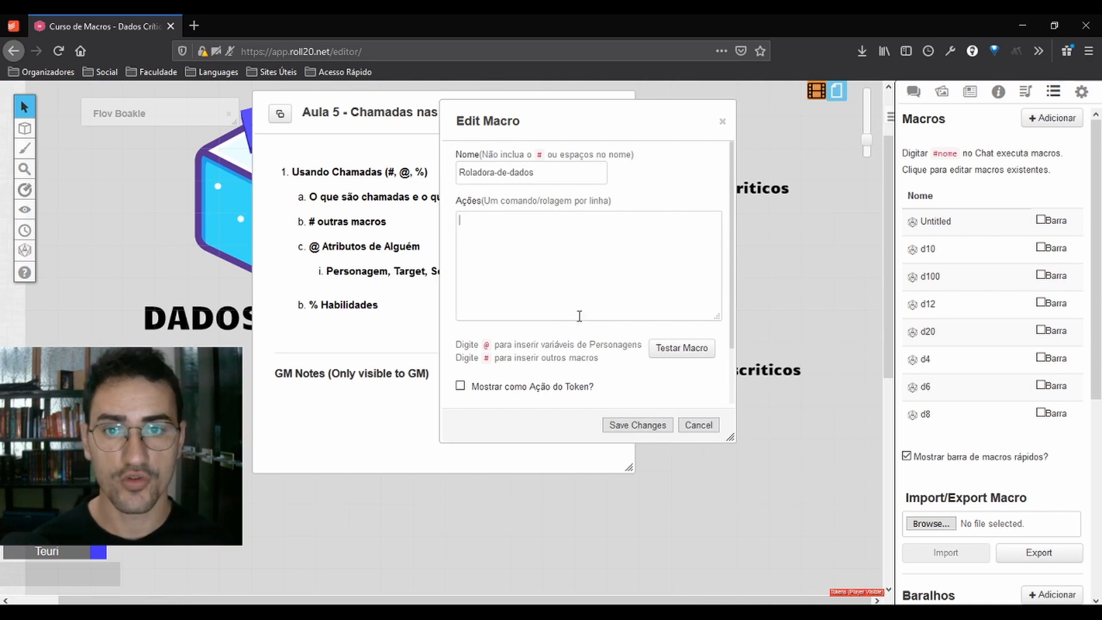
pyautogui.write('#')
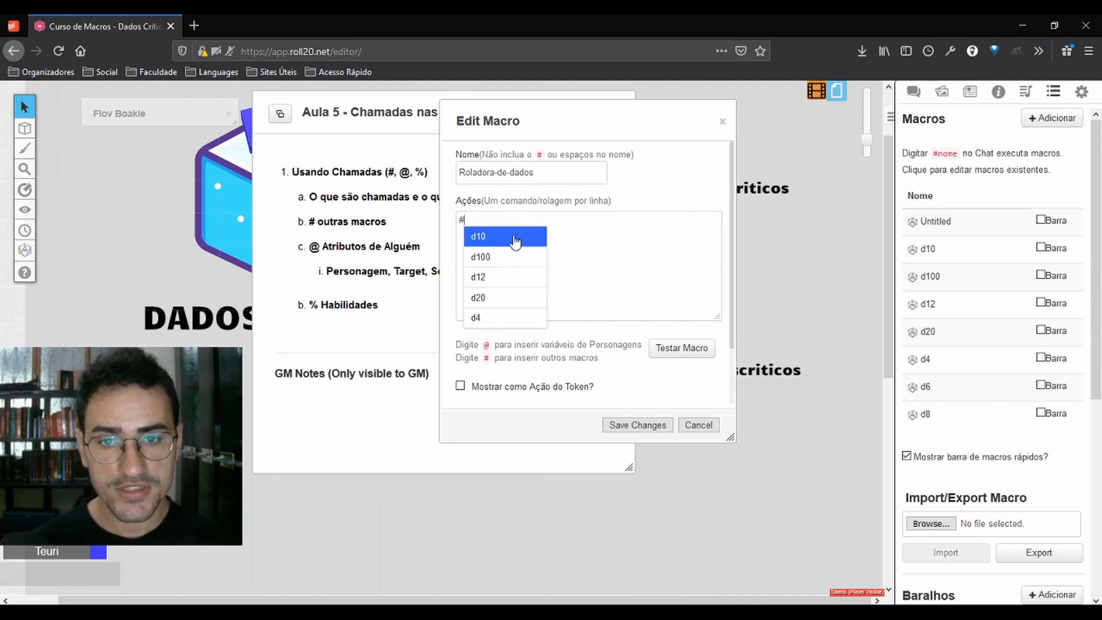
pyautogui.click(489, 317)
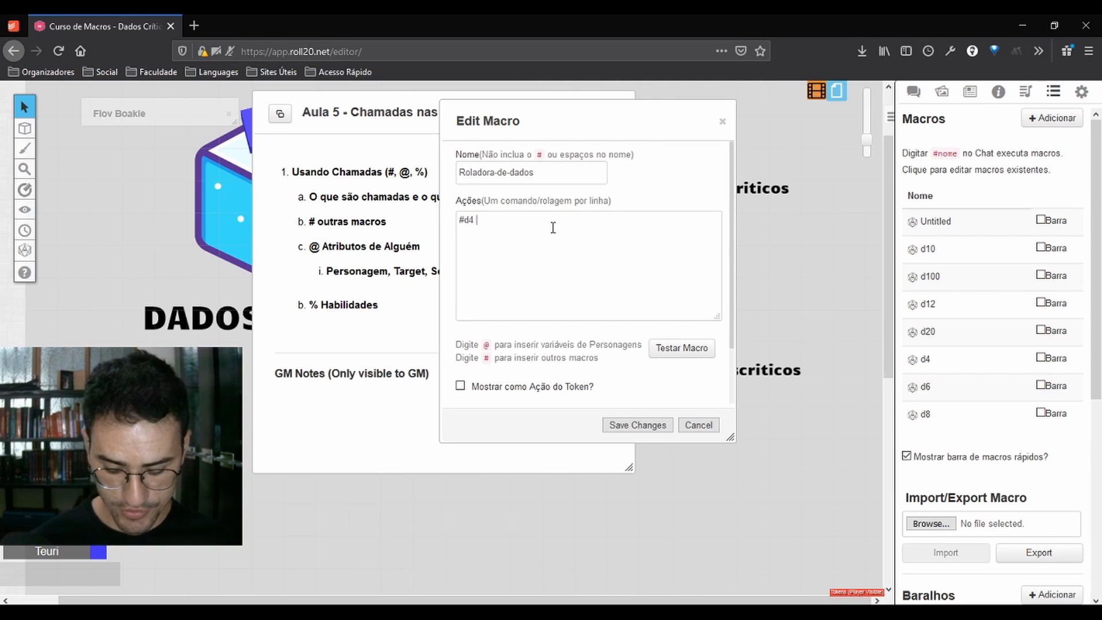
pyautogui.write('#d8')
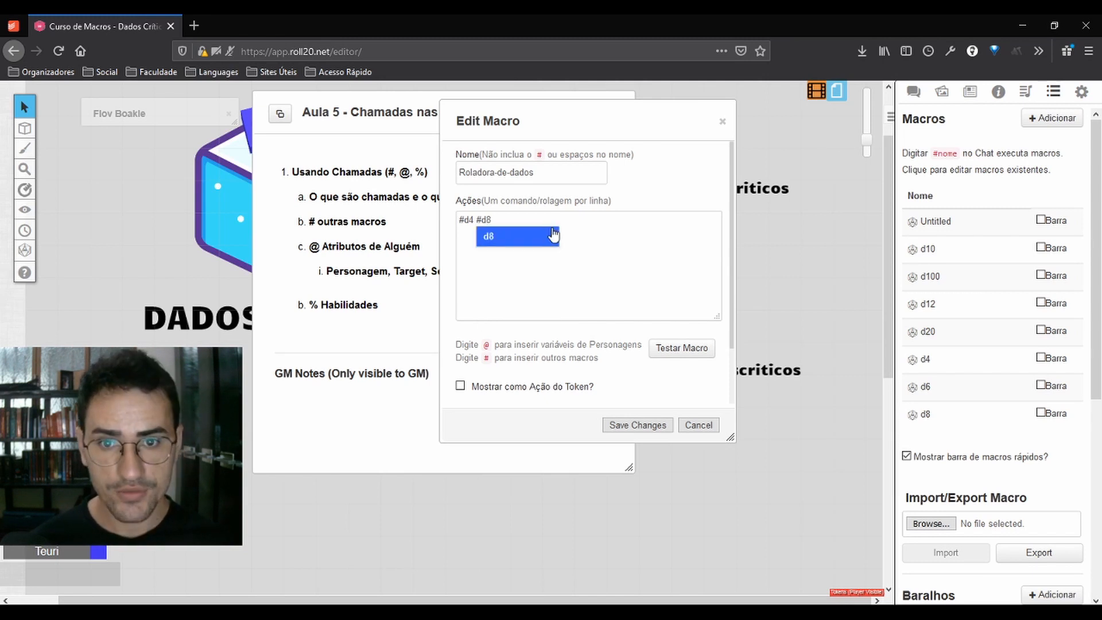
pyautogui.click(546, 236)
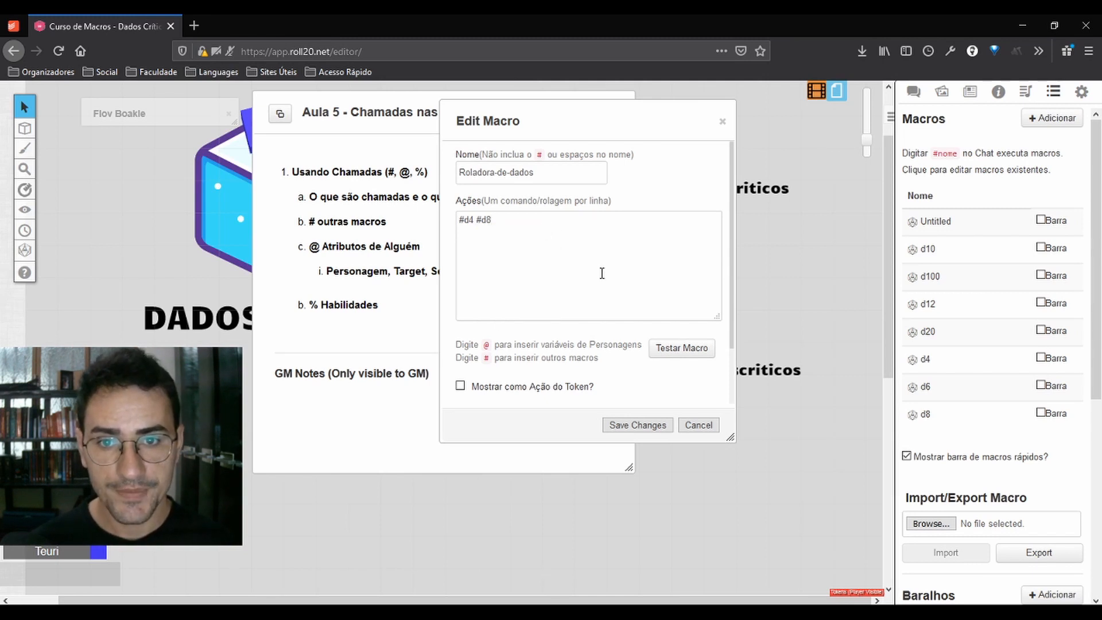
# Step: Show the chat, split the #d4 and #d8 calls onto separate lines, and test the macro
pyautogui.click(916, 89)
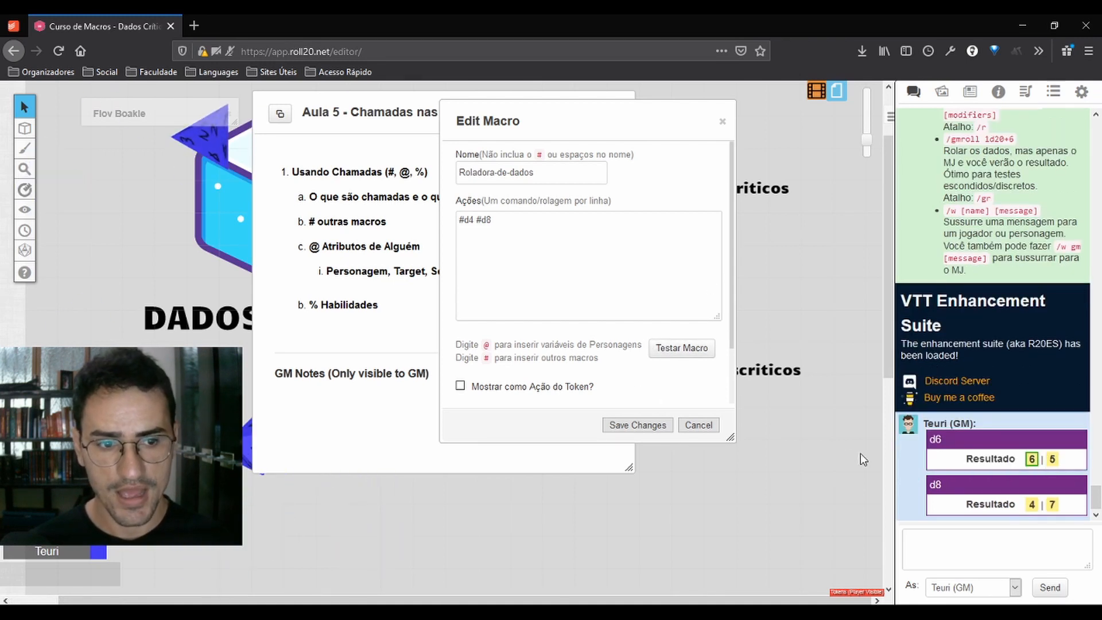
pyautogui.click(475, 220)
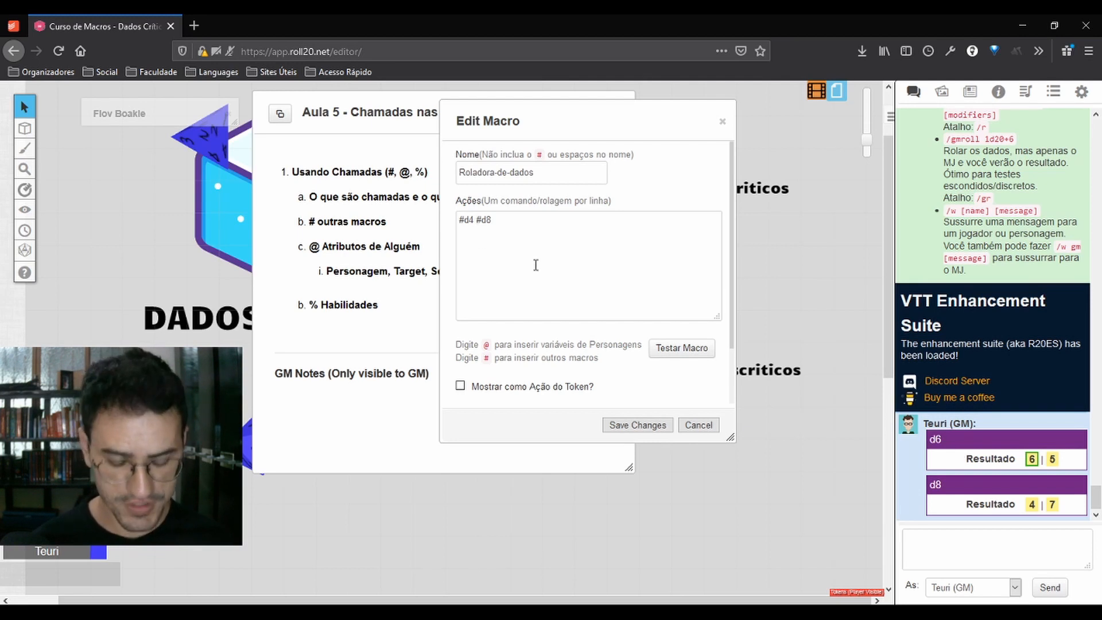
pyautogui.press('Return')
pyautogui.click(682, 348)
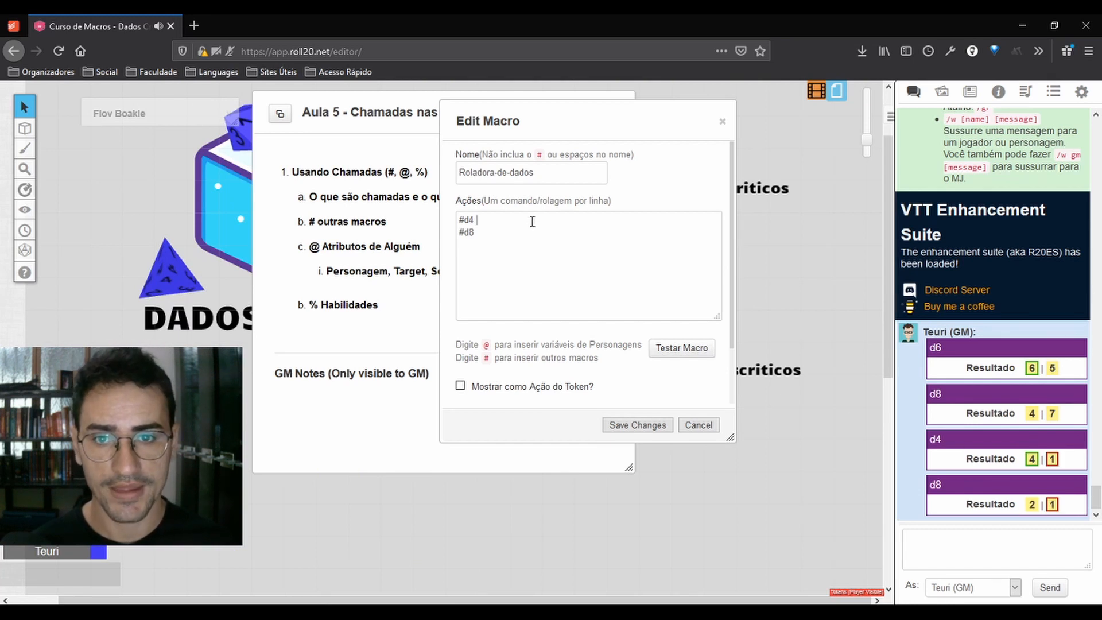
pyautogui.click(501, 224)
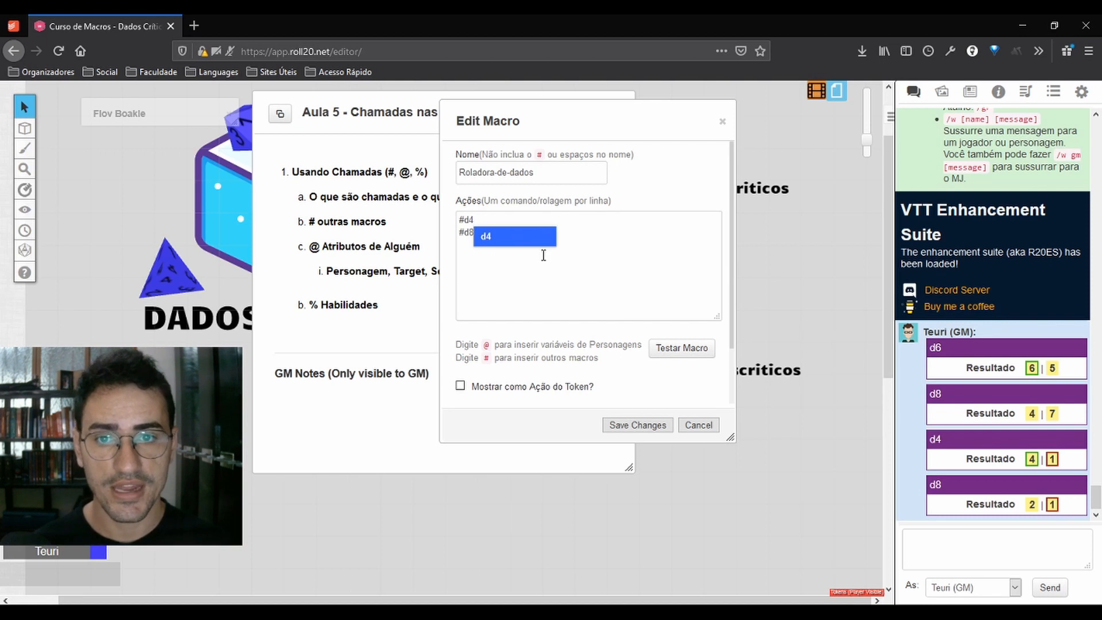
# Step: Clear the #d4 and #d8 calls from the Roladora-de-dados actions and close the macro window without saving
pyautogui.click(460, 238)
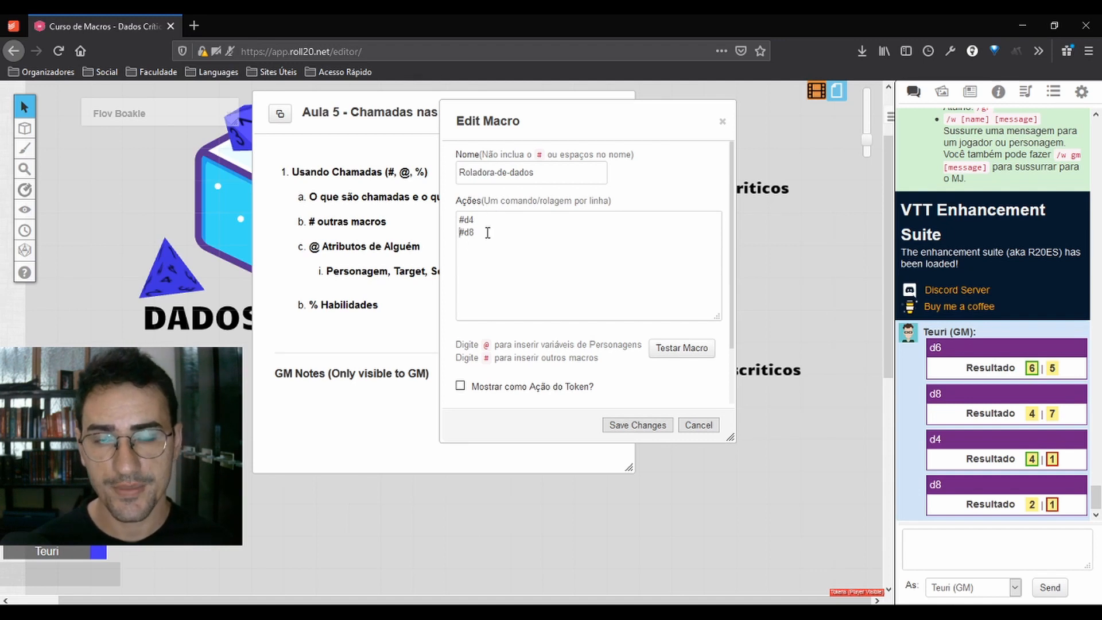
pyautogui.moveTo(494, 221); pyautogui.dragTo(446, 216)
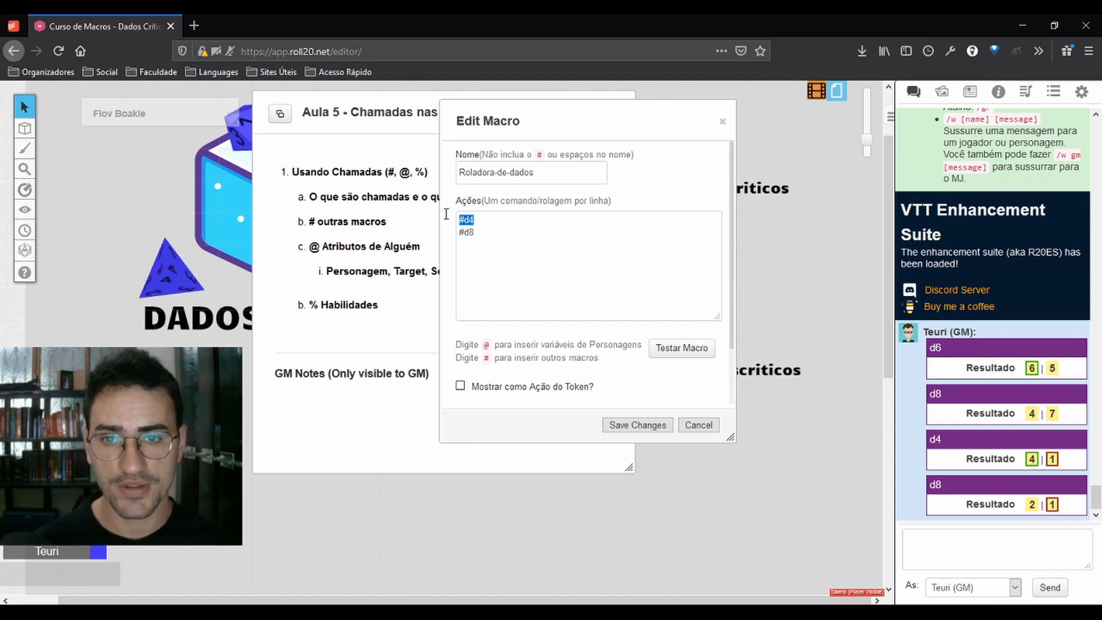
pyautogui.click(465, 233)
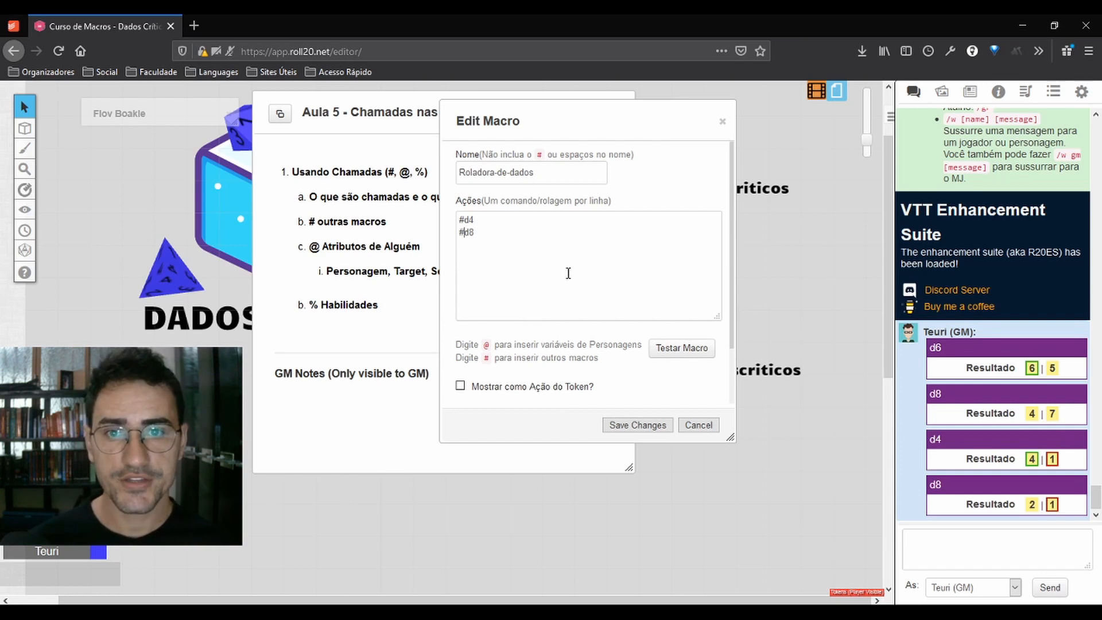
pyautogui.moveTo(569, 273); pyautogui.dragTo(446, 210)
pyautogui.press('BackSpace')
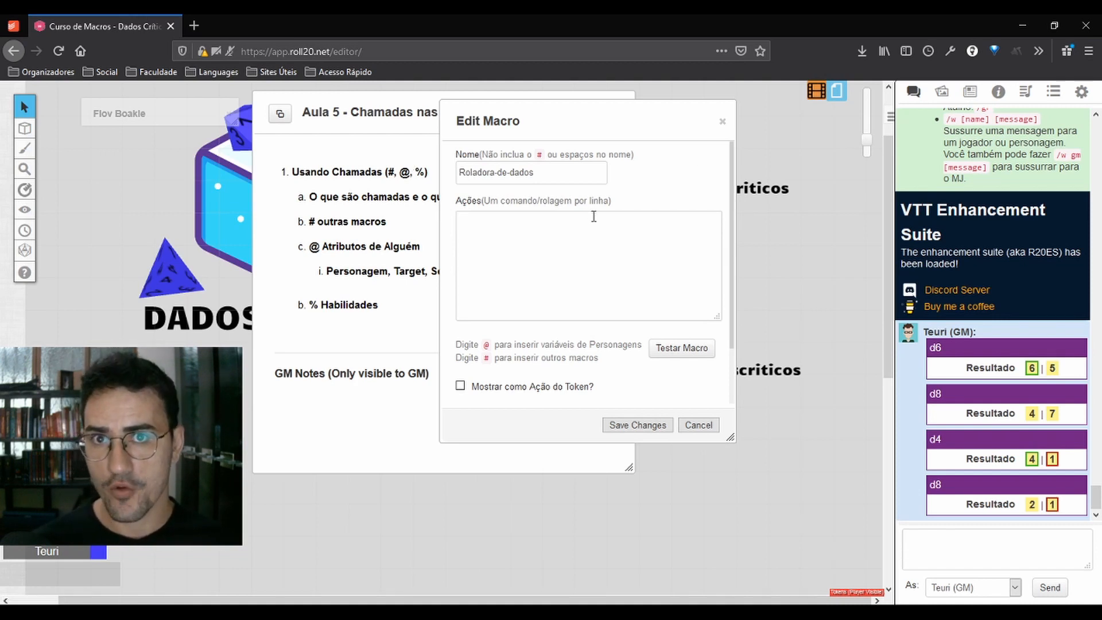
pyautogui.click(722, 123)
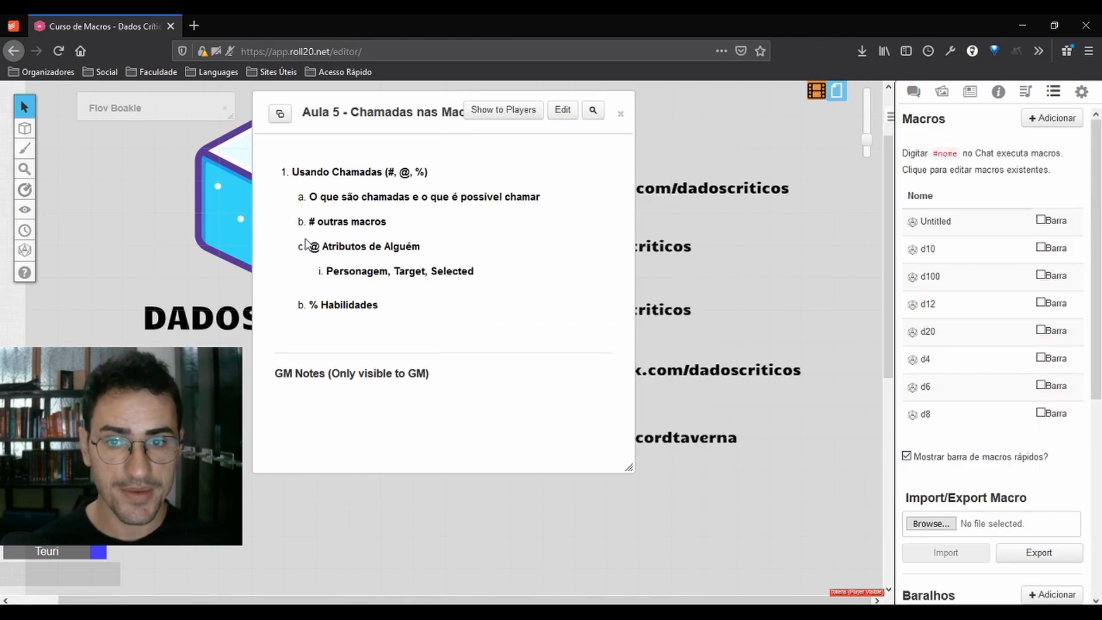
# Step: Open the Flov Boakle character and examine its lists of attributes and abilities, collapsing the window when done
pyautogui.click(169, 102)
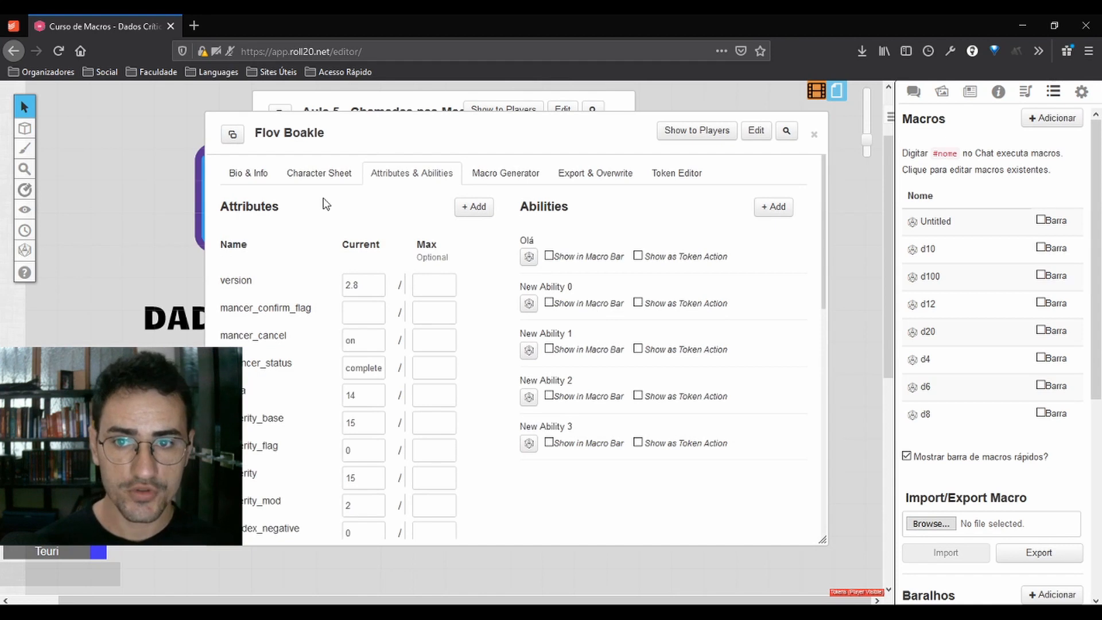
pyautogui.scroll(-1, 324, 252)
pyautogui.scroll(-2, 324, 261)
pyautogui.scroll(3, 443, 305)
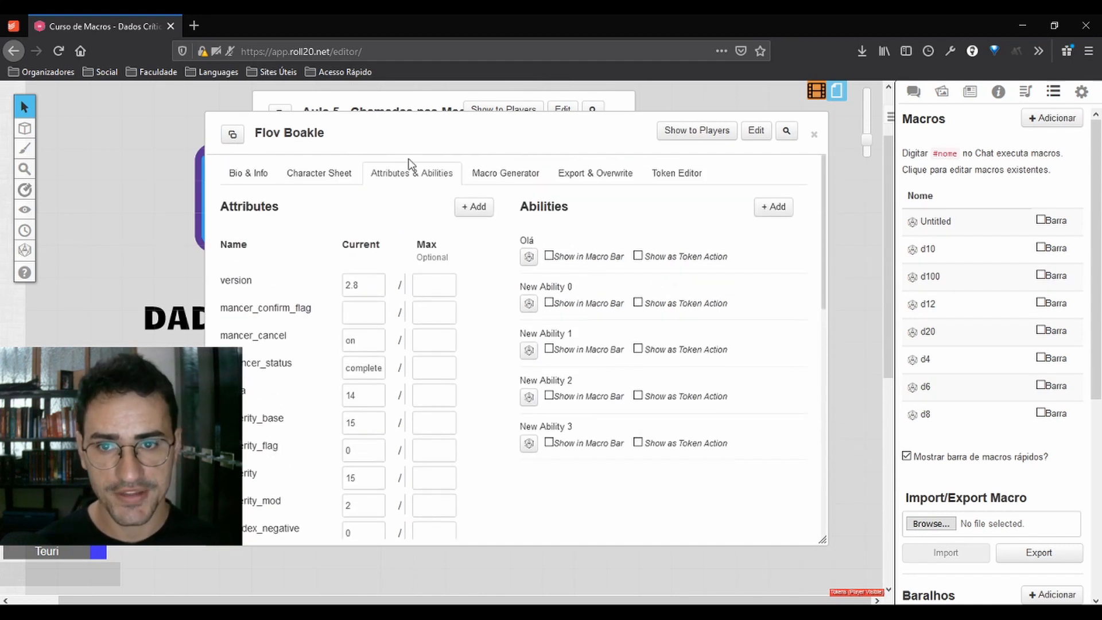
pyautogui.scroll(-5, 361, 251)
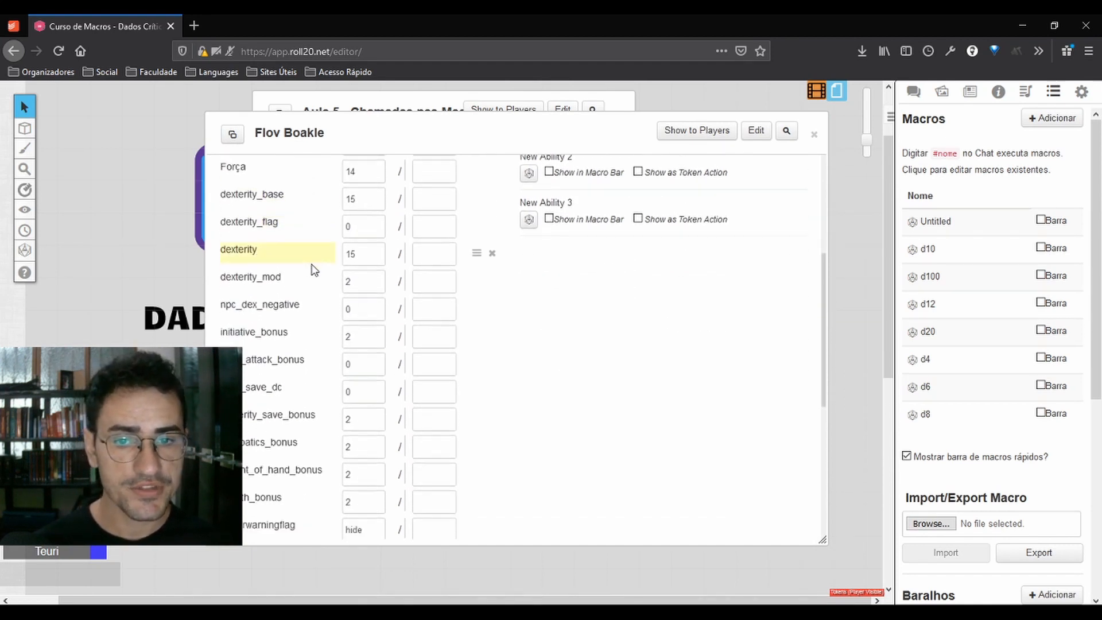
pyautogui.scroll(5, 396, 492)
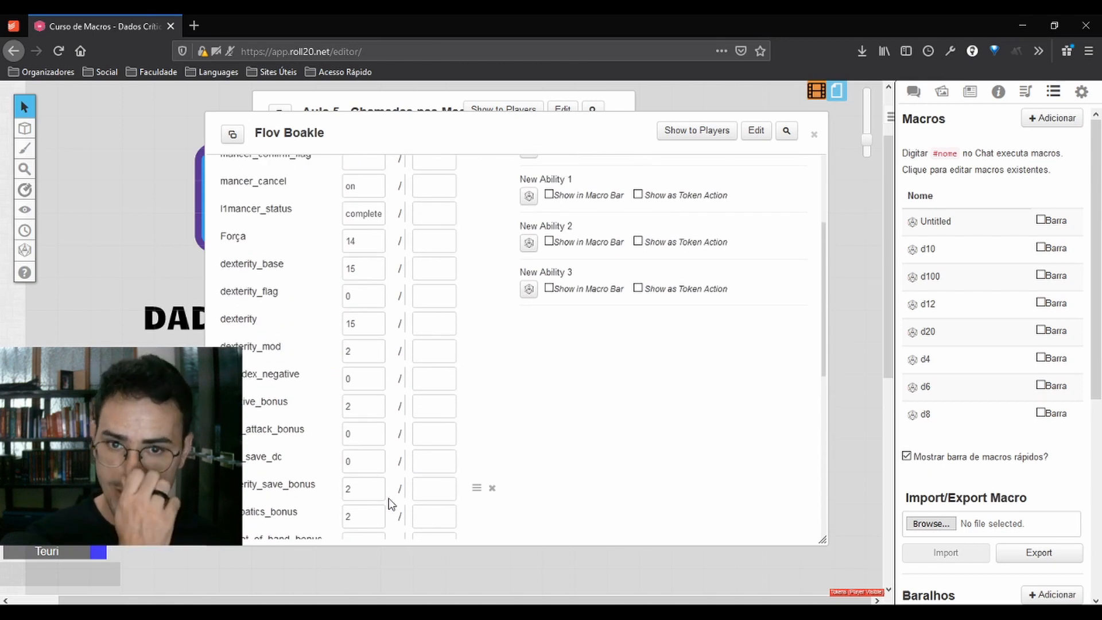
pyautogui.scroll(2, 389, 487)
pyautogui.doubleClick(435, 118)
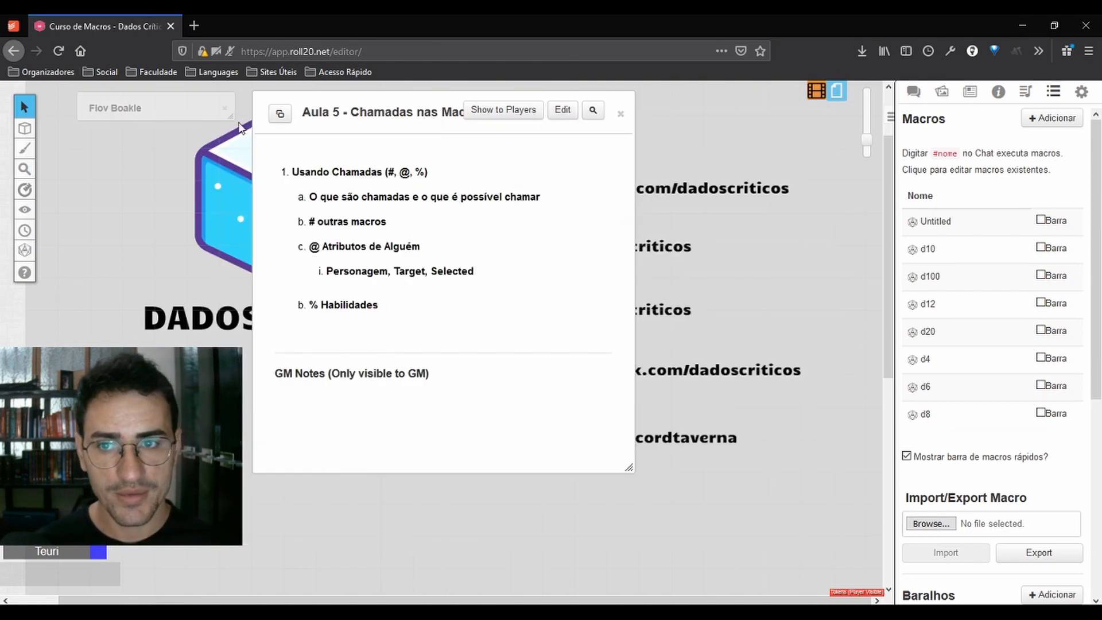
pyautogui.doubleClick(194, 106)
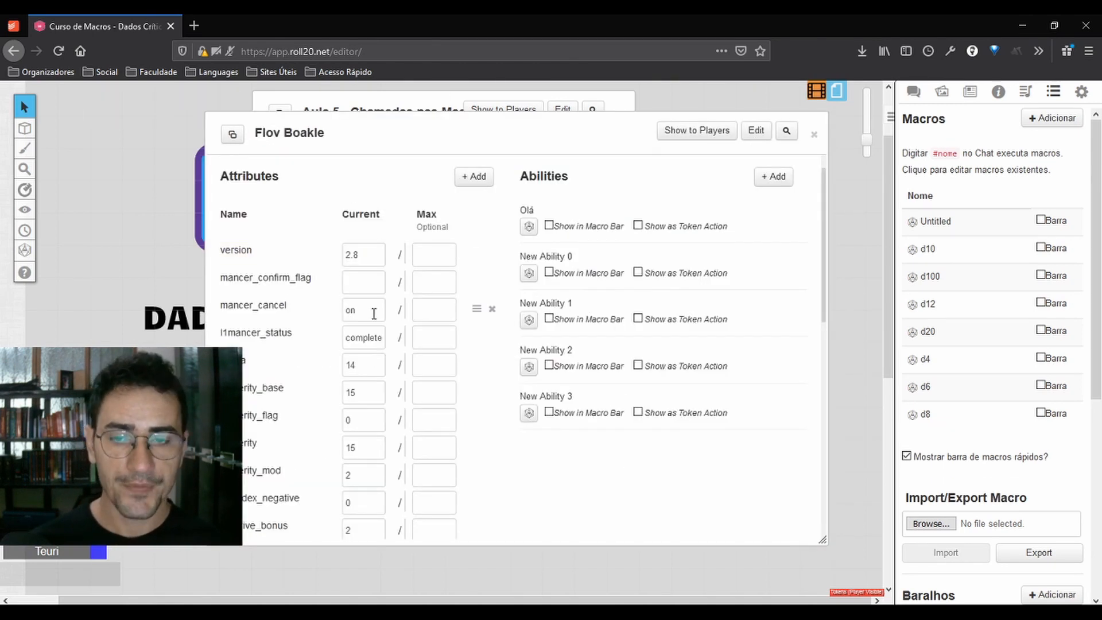
pyautogui.doubleClick(423, 130)
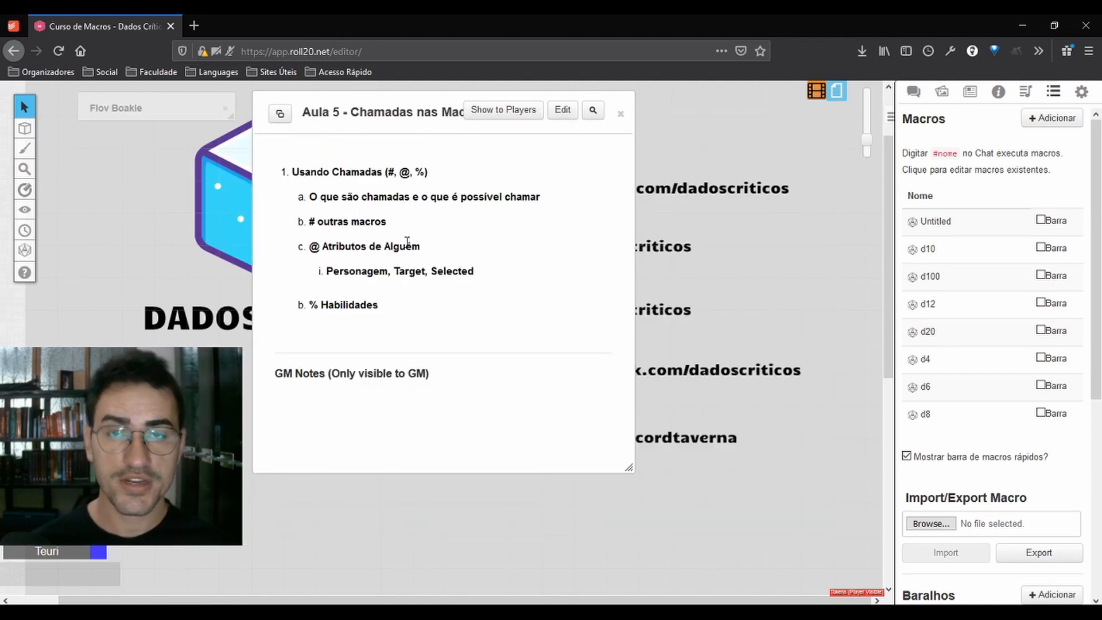
# Step: Review Flov Boakle's Character Sheet, compare it with the Attributes & Abilities view, and collapse the character window
pyautogui.click(147, 101)
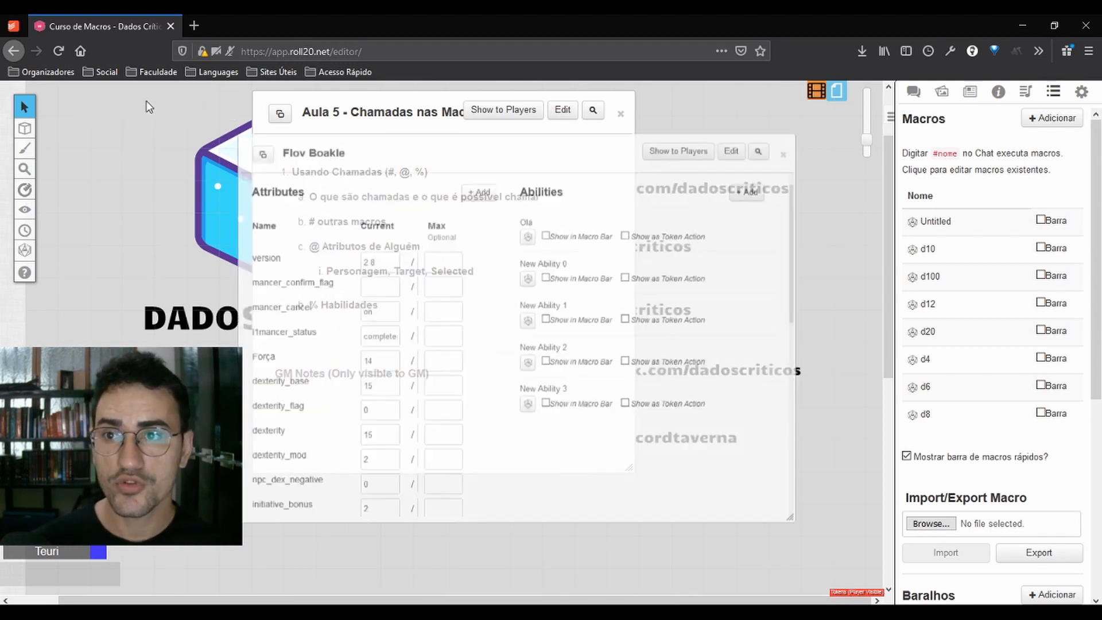
pyautogui.click(314, 175)
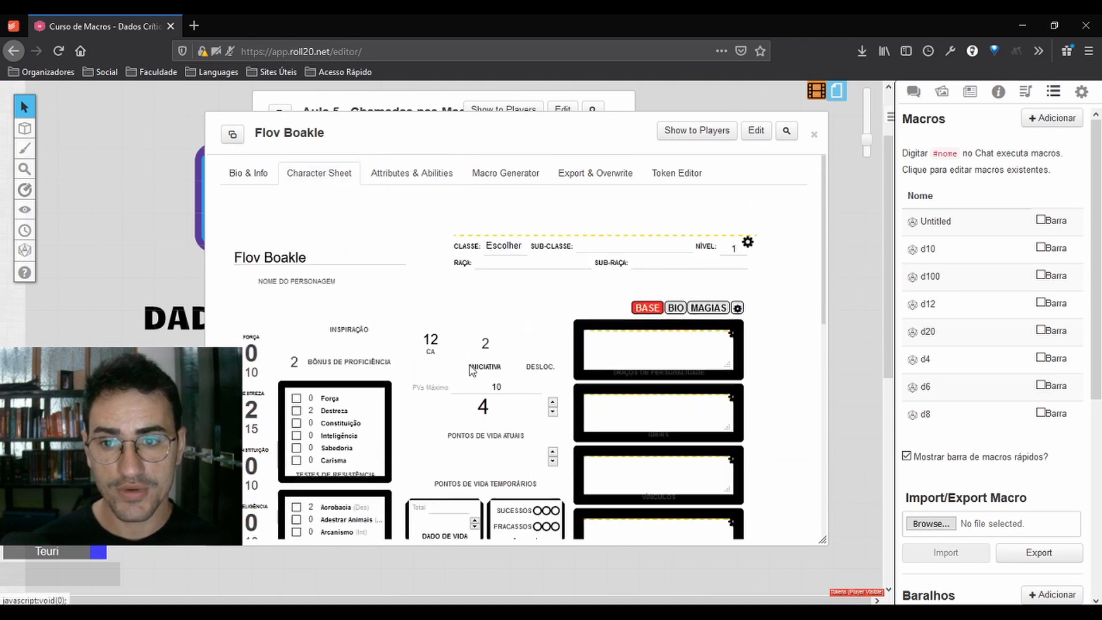
pyautogui.scroll(-5, 505, 344)
pyautogui.scroll(5, 508, 349)
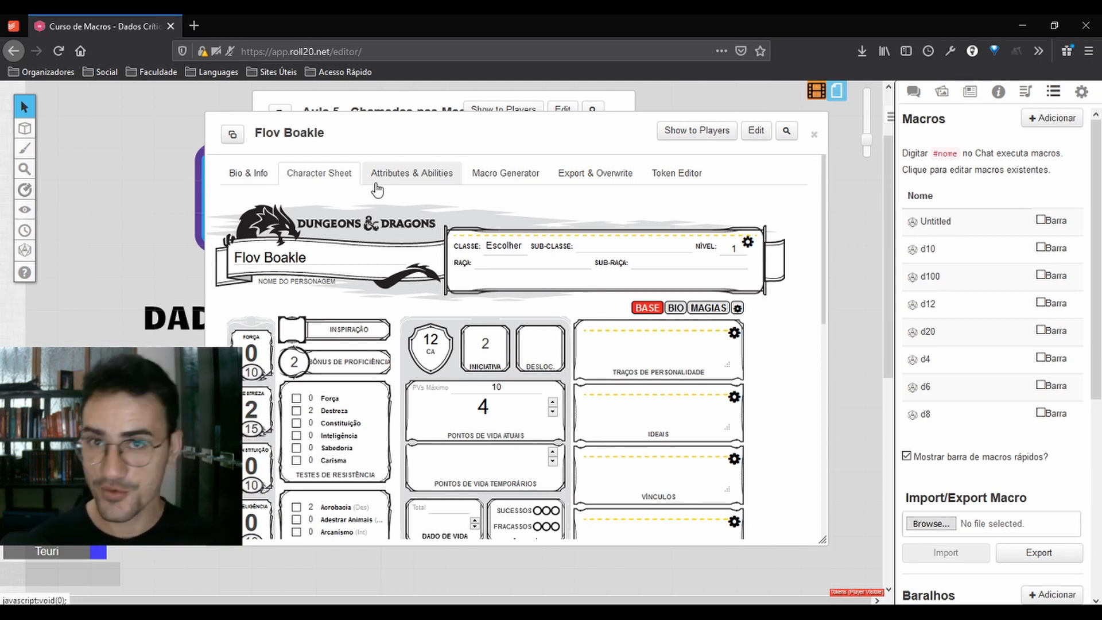
pyautogui.click(402, 173)
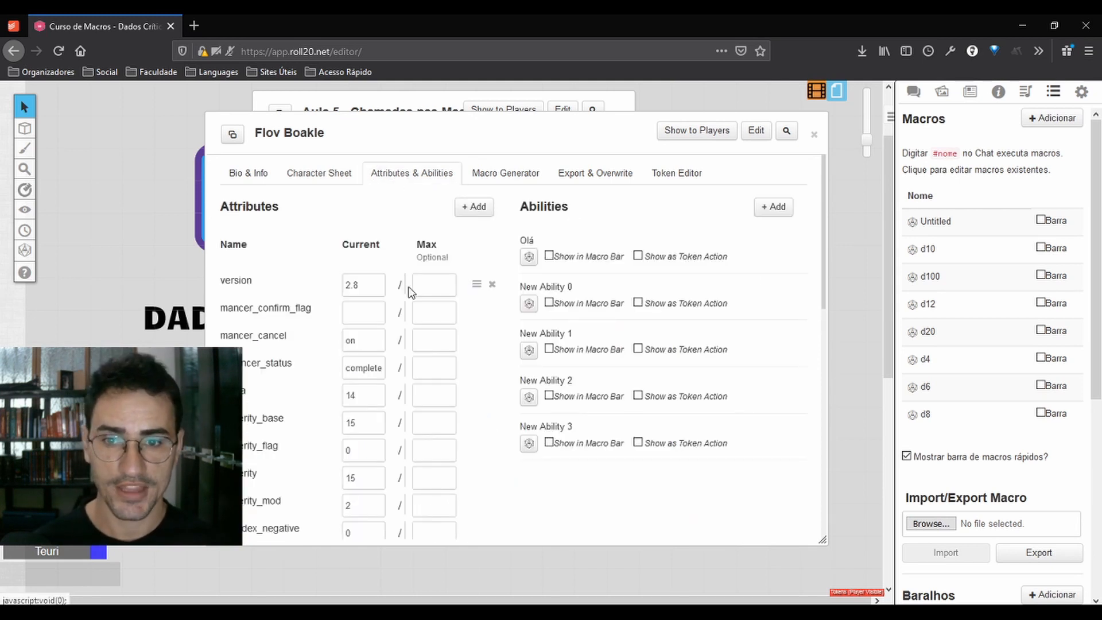
pyautogui.doubleClick(567, 132)
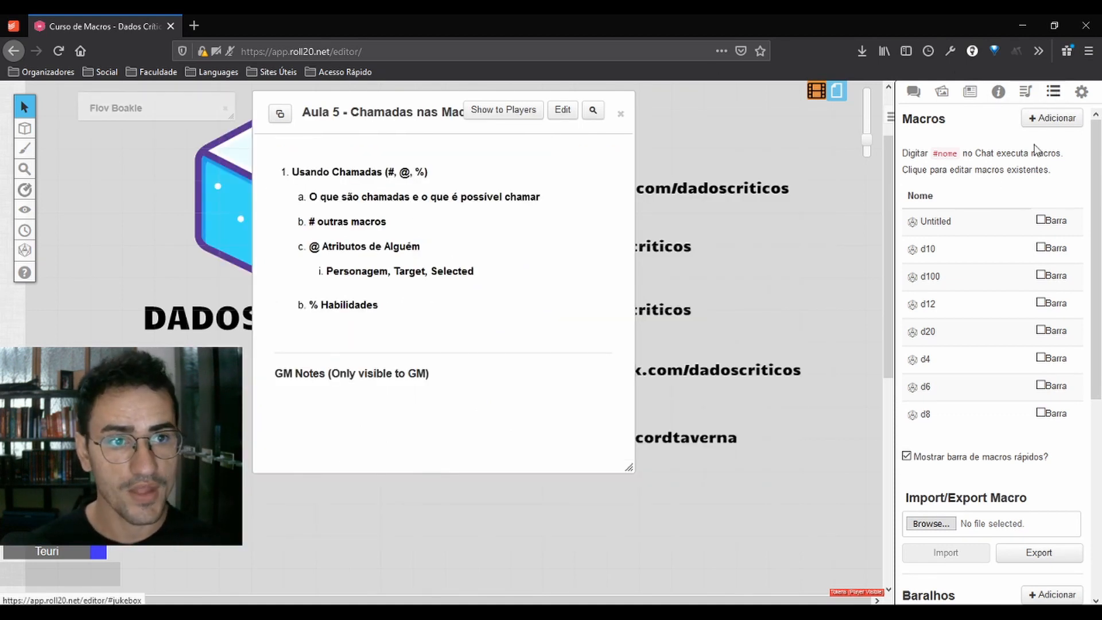
# Step: Add a new macro named AtributodoPersonagem
pyautogui.click(1052, 118)
pyautogui.write('A')
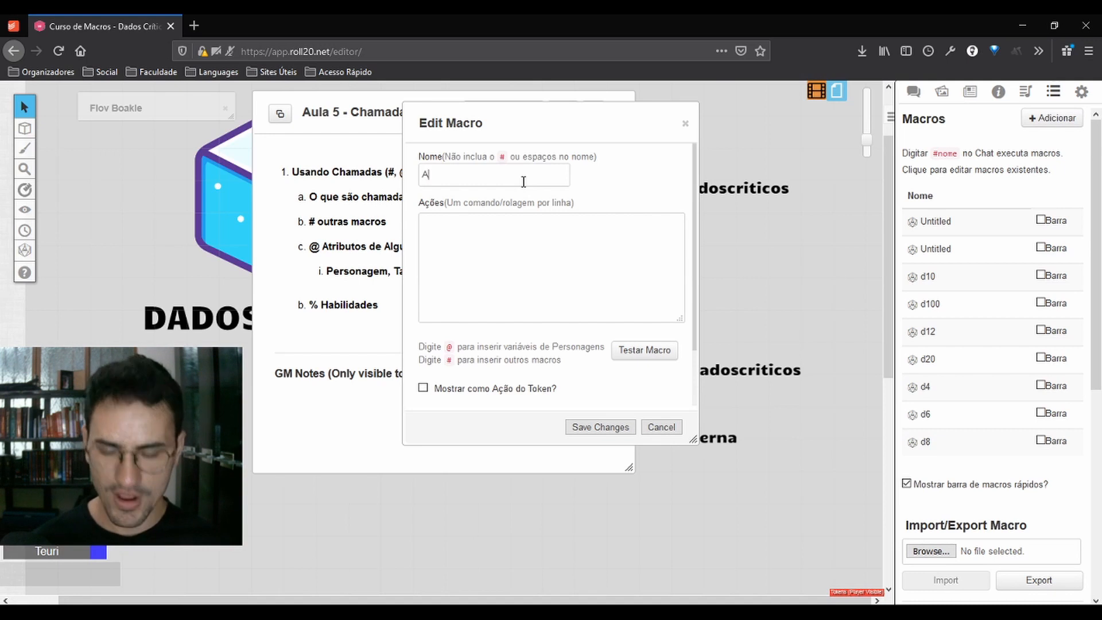
pyautogui.write('tribut')
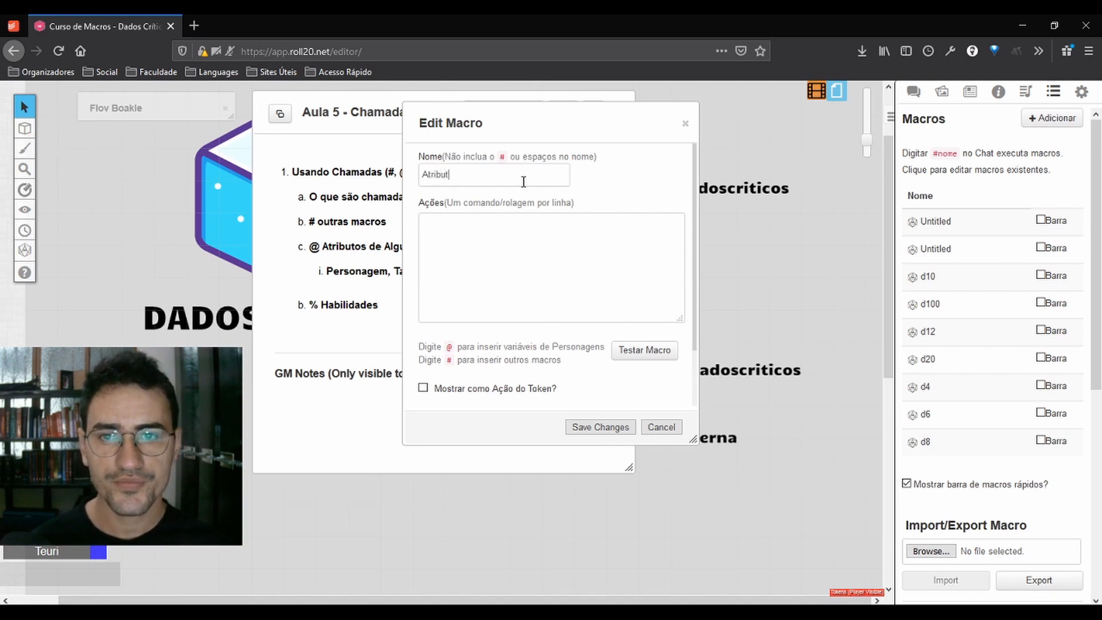
pyautogui.write('odoPersonagem')
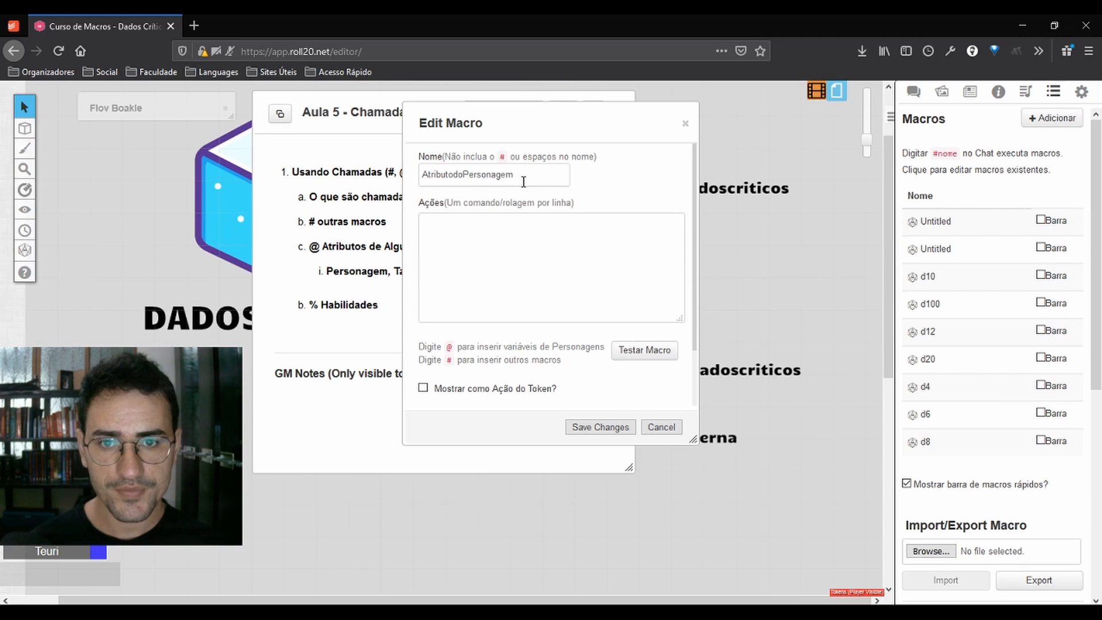
# Step: Start the macro's actions with the inline roll [[1d20+@
pyautogui.click(520, 218)
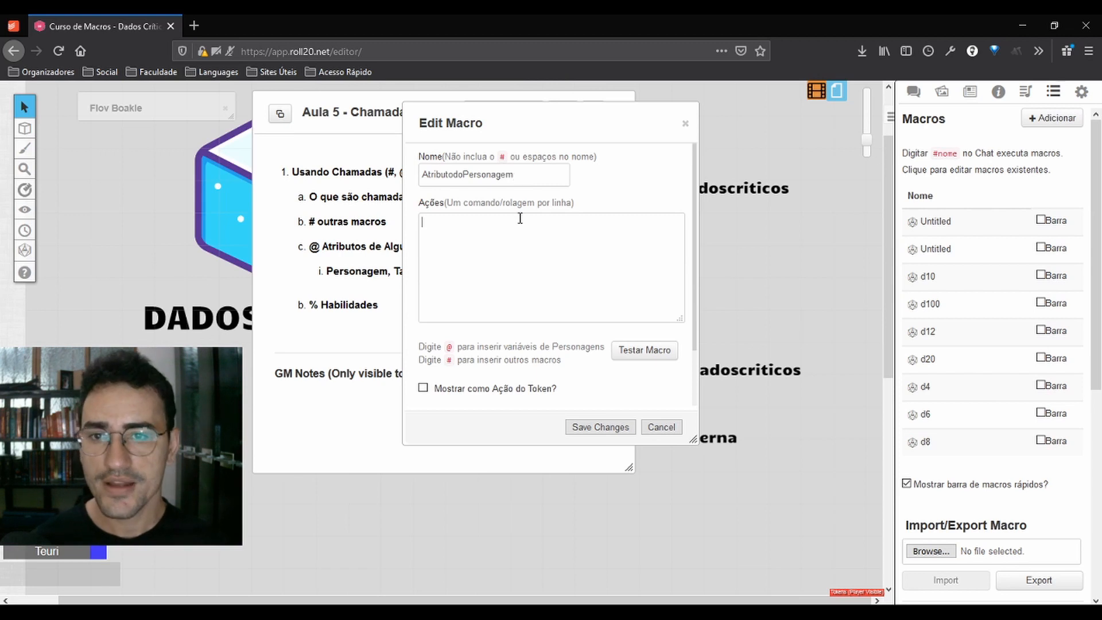
pyautogui.write('[')
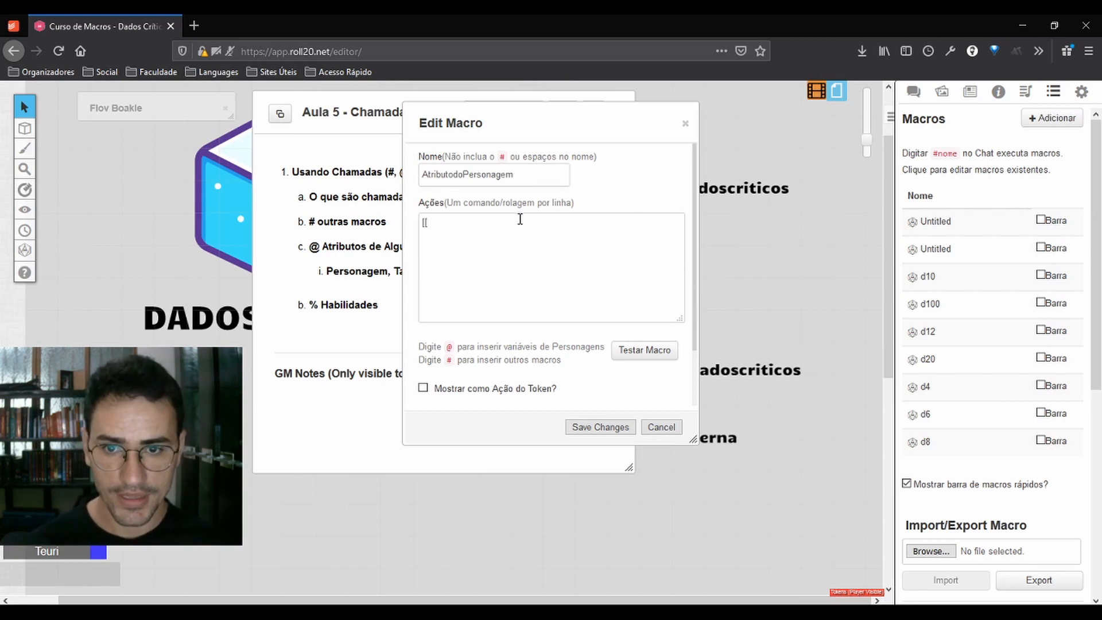
pyautogui.write('[1d20')
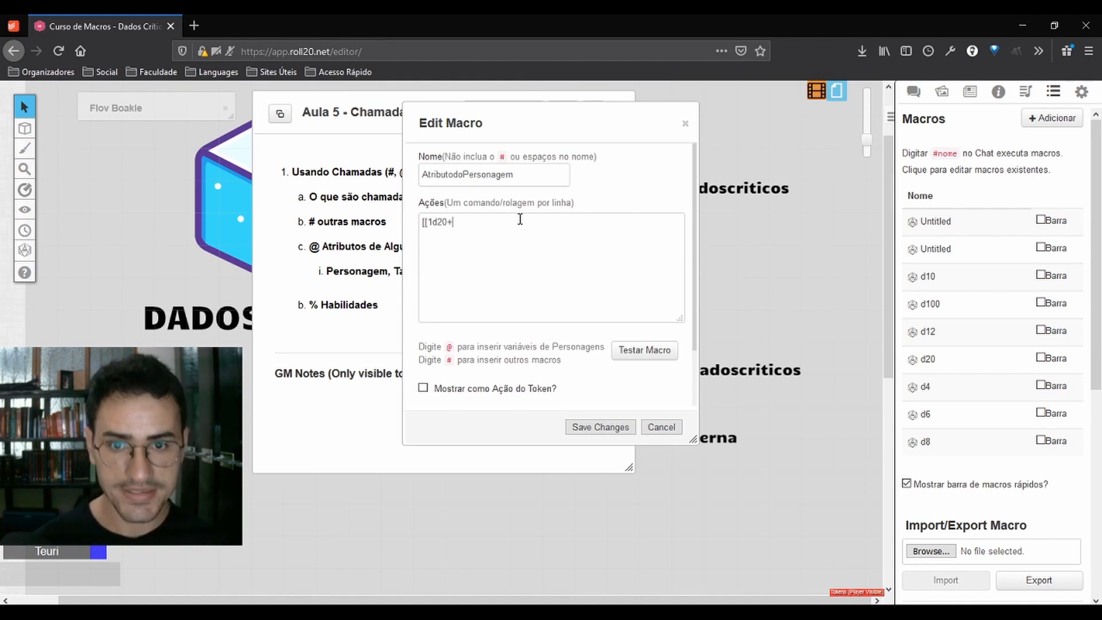
pyautogui.write('+@')
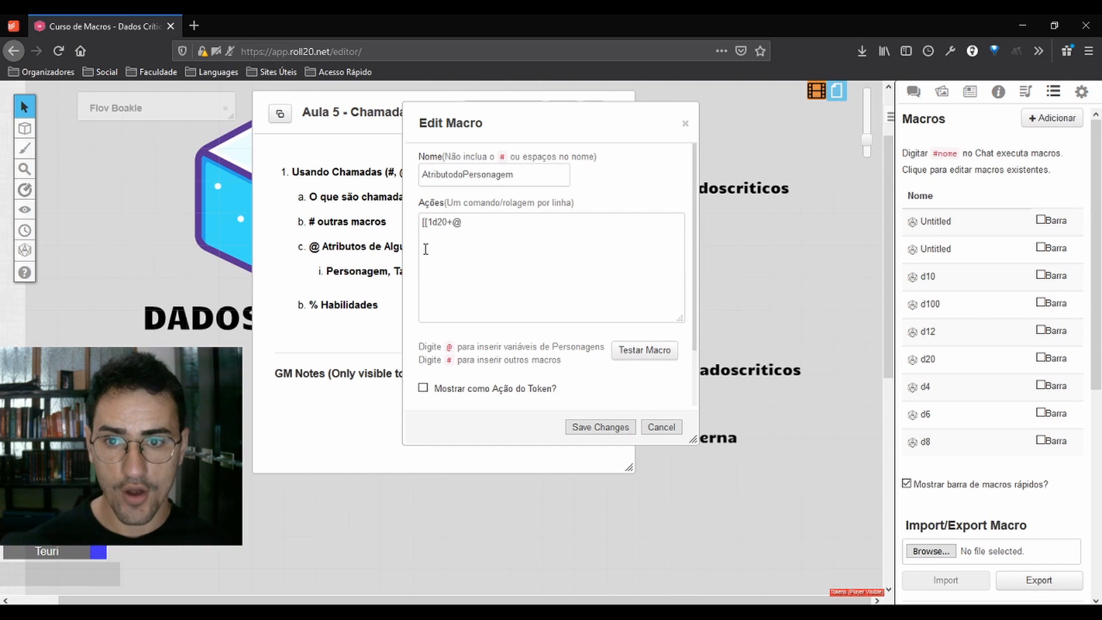
# Step: Move the Aula 5 handout aside, bring the macro window forward, and expand and collapse the Flov Boakle character window
pyautogui.moveTo(344, 124); pyautogui.dragTo(275, 133)
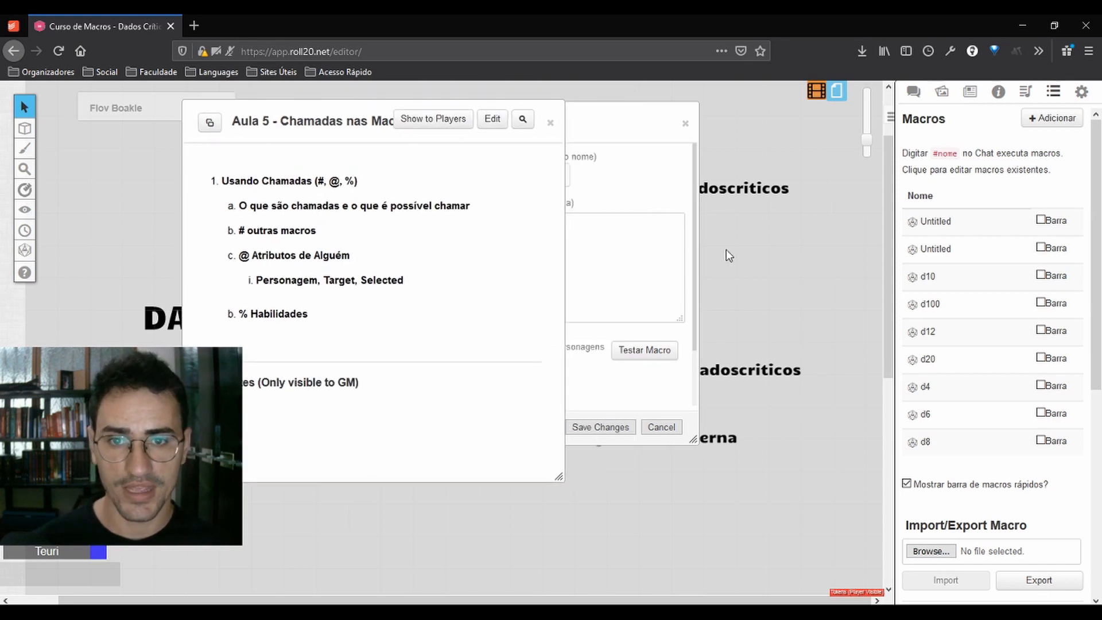
pyautogui.click(674, 266)
pyautogui.click(134, 109)
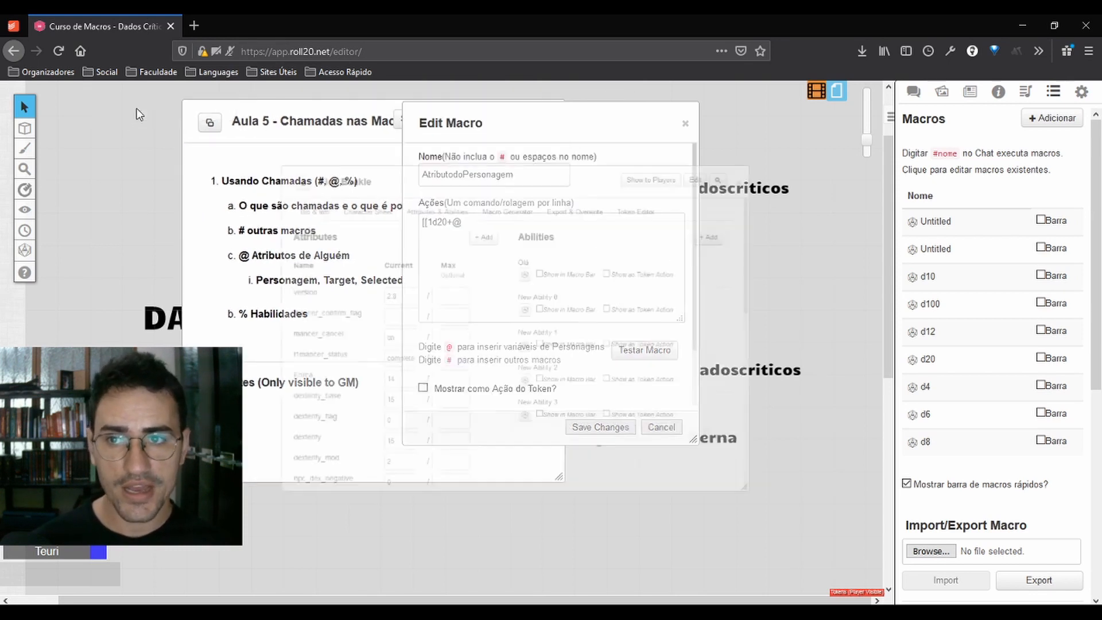
pyautogui.moveTo(327, 127); pyautogui.dragTo(238, 143)
pyautogui.doubleClick(248, 141)
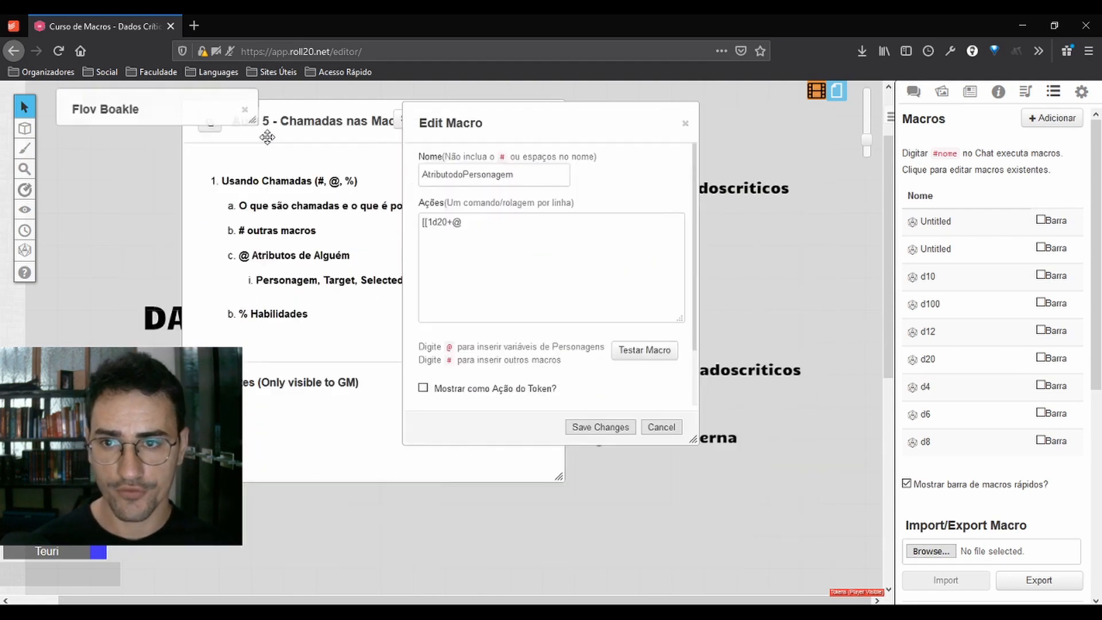
# Step: Insert the suggested Força attribute of Flov Boakle after the @, making the actions read [[1d20+@{Flov Boakle|Força}
pyautogui.click(491, 223)
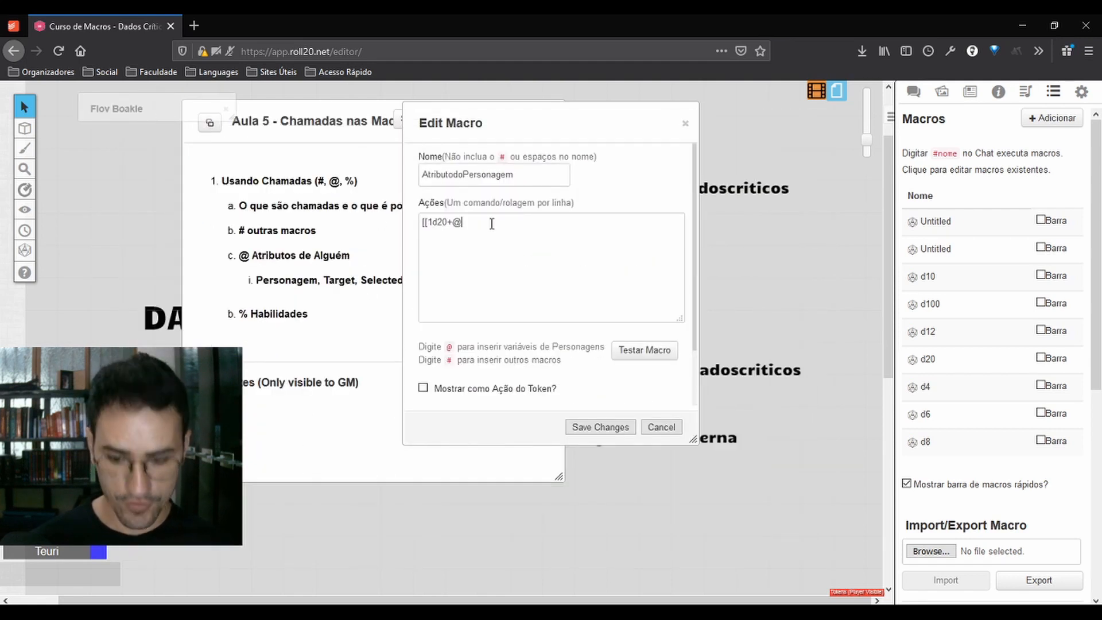
pyautogui.write('Flov')
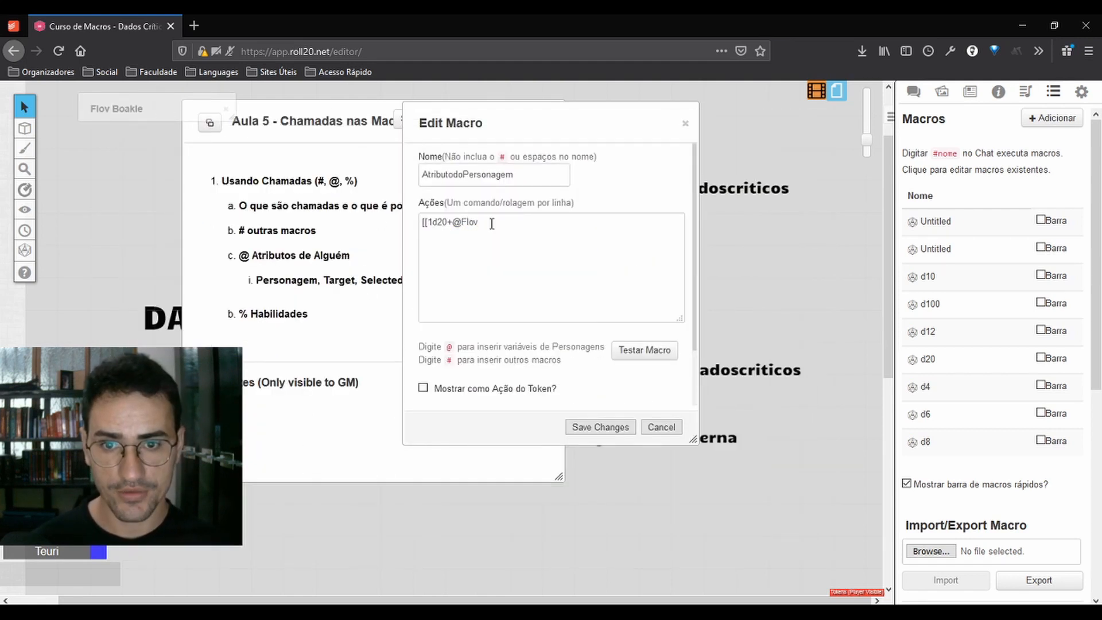
pyautogui.press('BackSpace')
pyautogui.press('BackSpace')
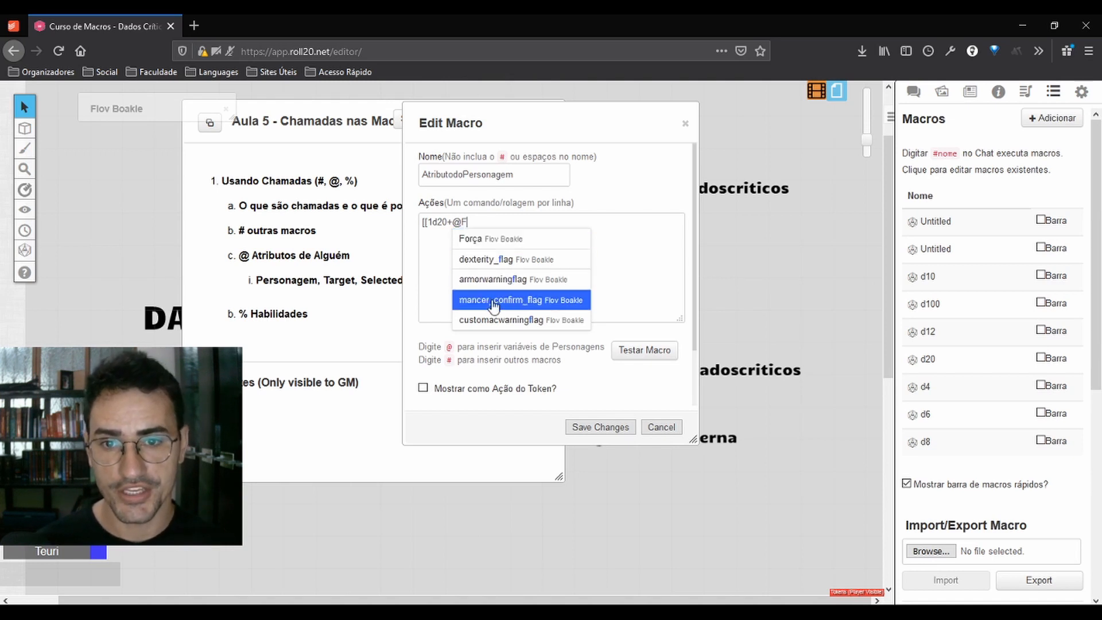
pyautogui.click(485, 238)
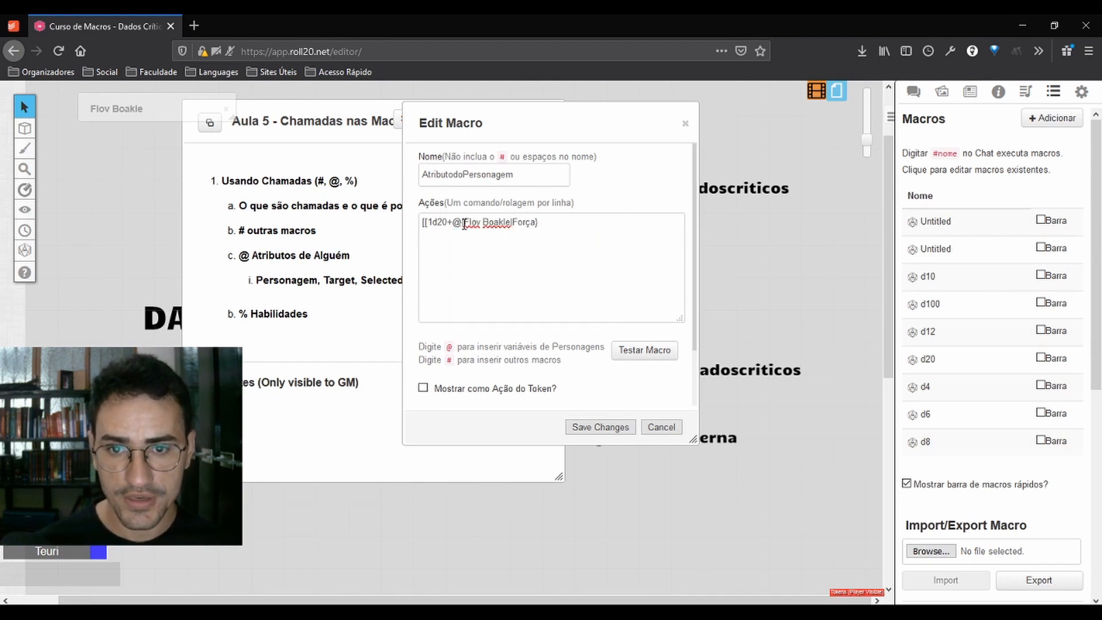
# Step: Examine the character name and attribute parts of the @{Flov Boakle|Força} call and reopen that character's attributes
pyautogui.moveTo(455, 223); pyautogui.dragTo(511, 223)
pyautogui.click(522, 250)
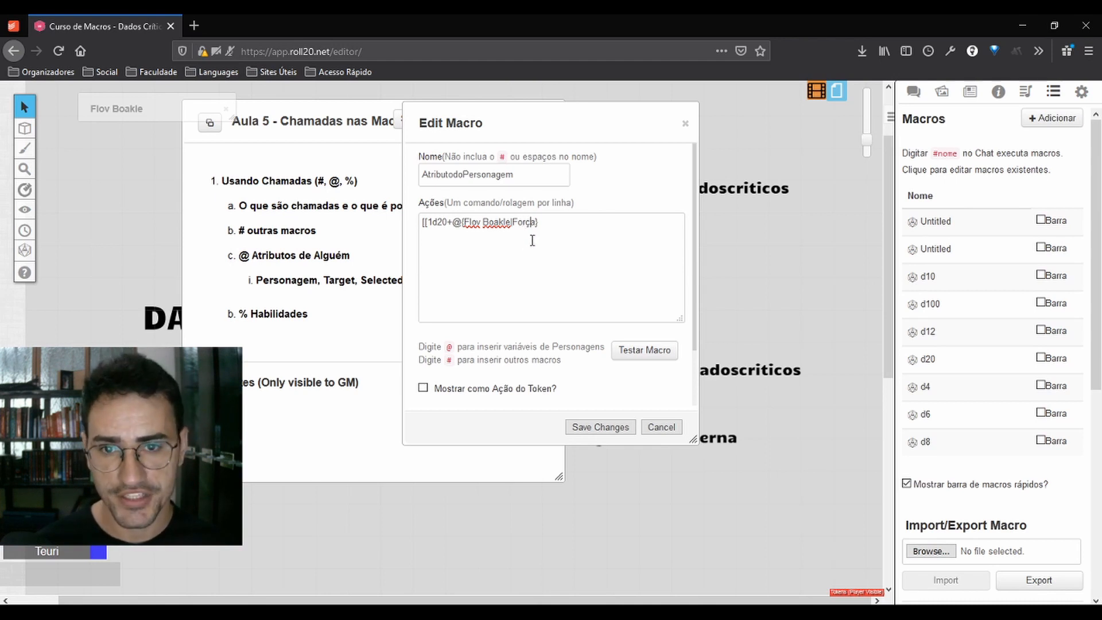
pyautogui.click(462, 222)
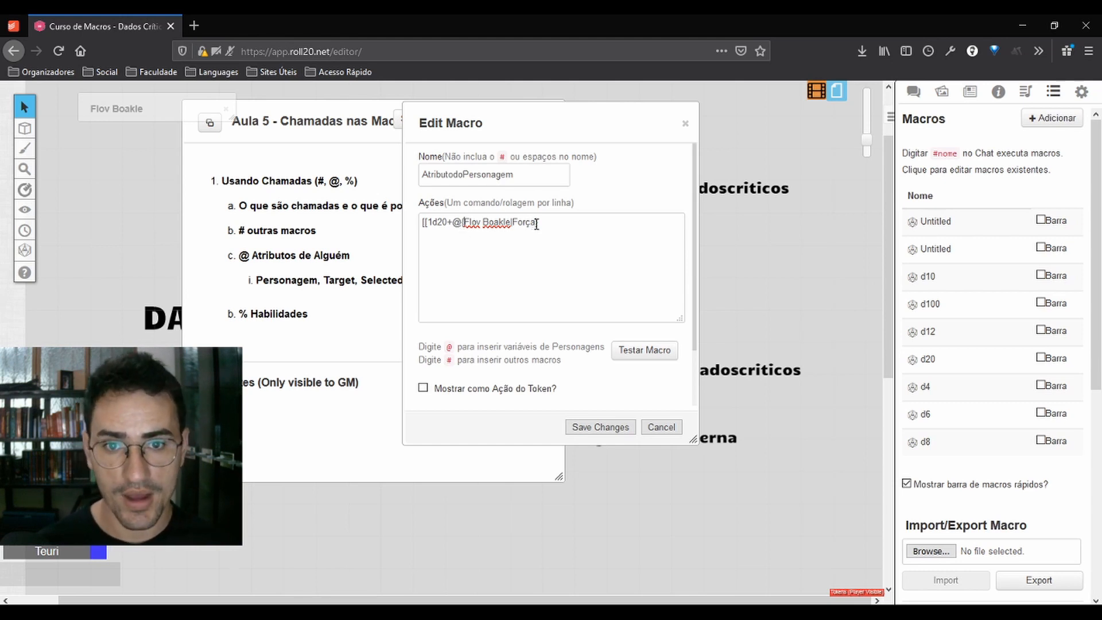
pyautogui.moveTo(462, 223)
pyautogui.mouseDown()
pyautogui.moveTo(495, 224)
pyautogui.moveTo(478, 232)
pyautogui.mouseUp()
pyautogui.click(477, 230)
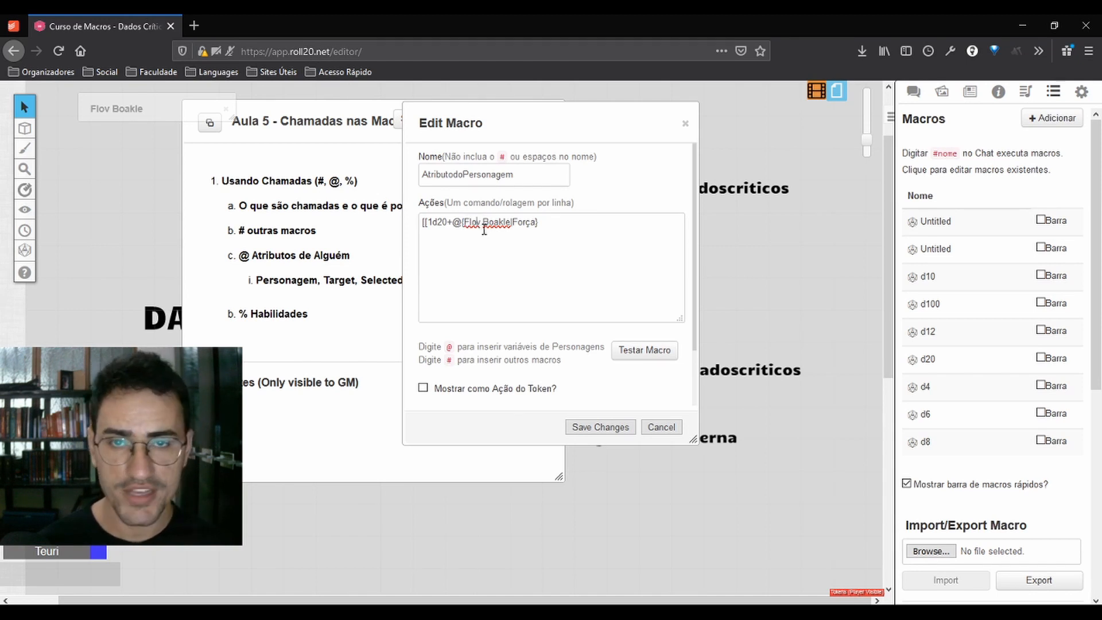
pyautogui.doubleClick(524, 221)
pyautogui.click(153, 114)
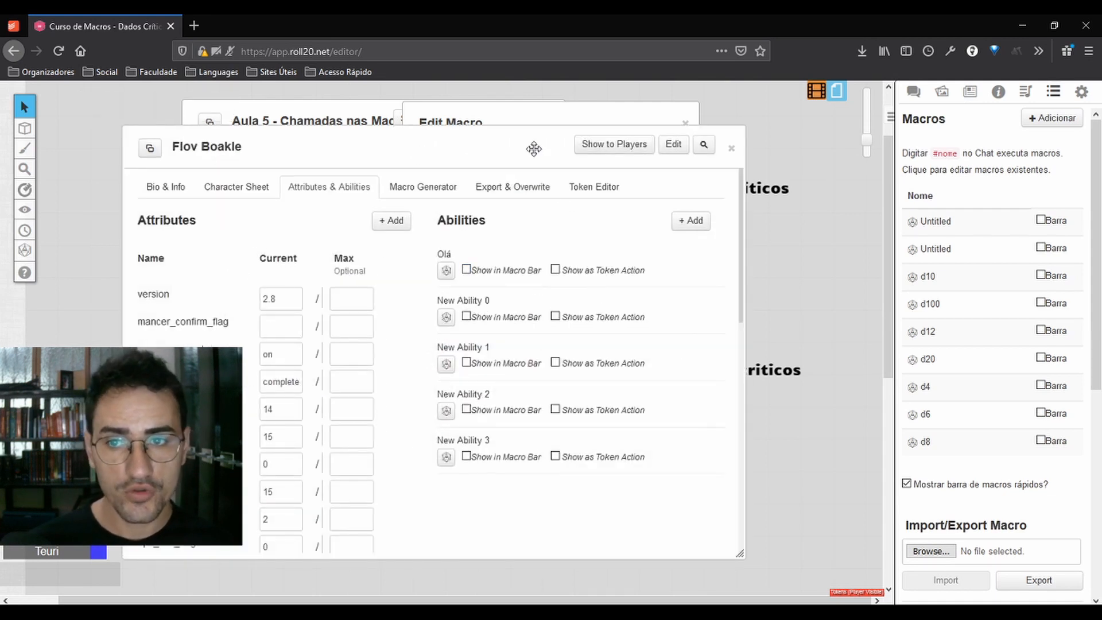
# Step: Compare the macro call with Flov Boakle's attribute list, complete the actions as [[1d20+@{Flov Boakle|Força}]] and collapse the character window
pyautogui.moveTo(528, 145); pyautogui.dragTo(884, 191)
pyautogui.moveTo(468, 120); pyautogui.dragTo(163, 107)
pyautogui.moveTo(583, 198); pyautogui.dragTo(501, 144)
pyautogui.scroll(-2, 494, 287)
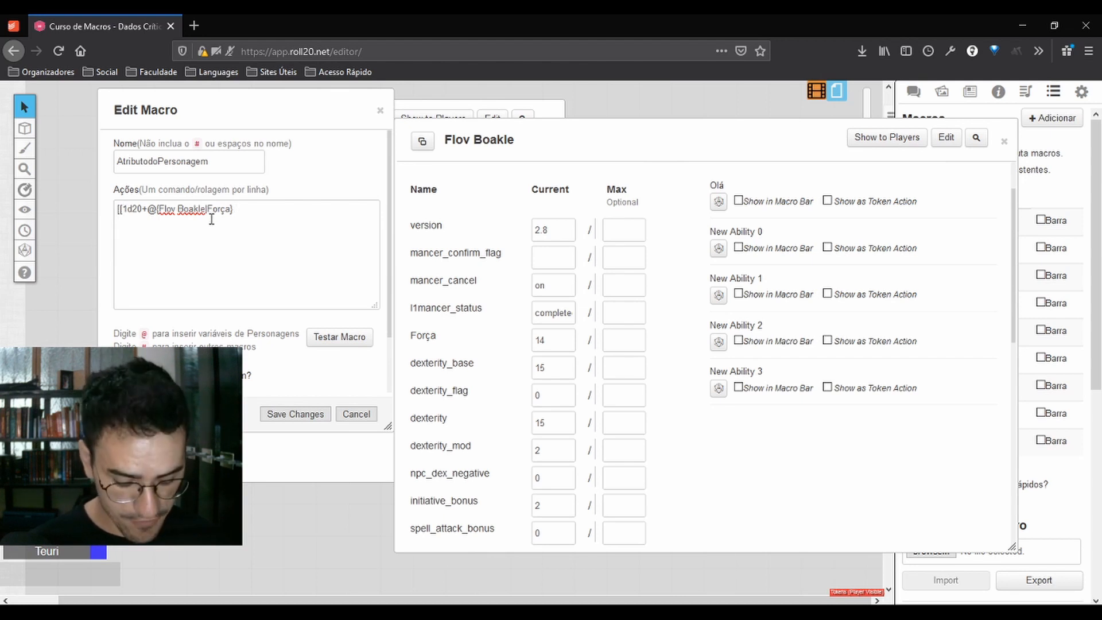
pyautogui.doubleClick(632, 132)
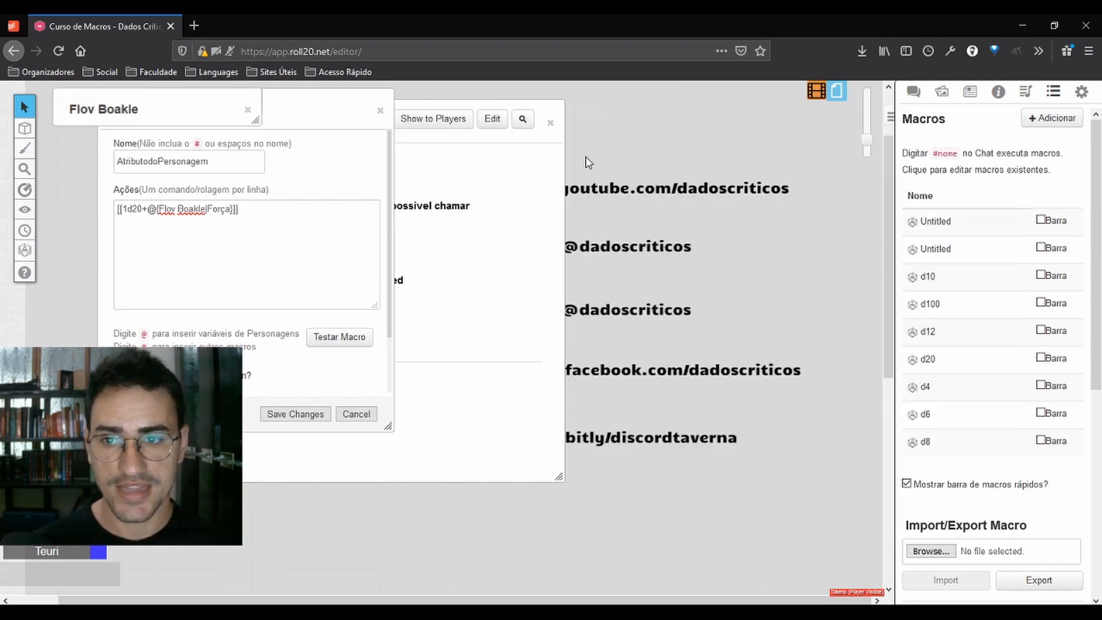
# Step: Test the AtributodoPersonagem macro and check its roll in the chat
pyautogui.click(349, 333)
pyautogui.click(913, 92)
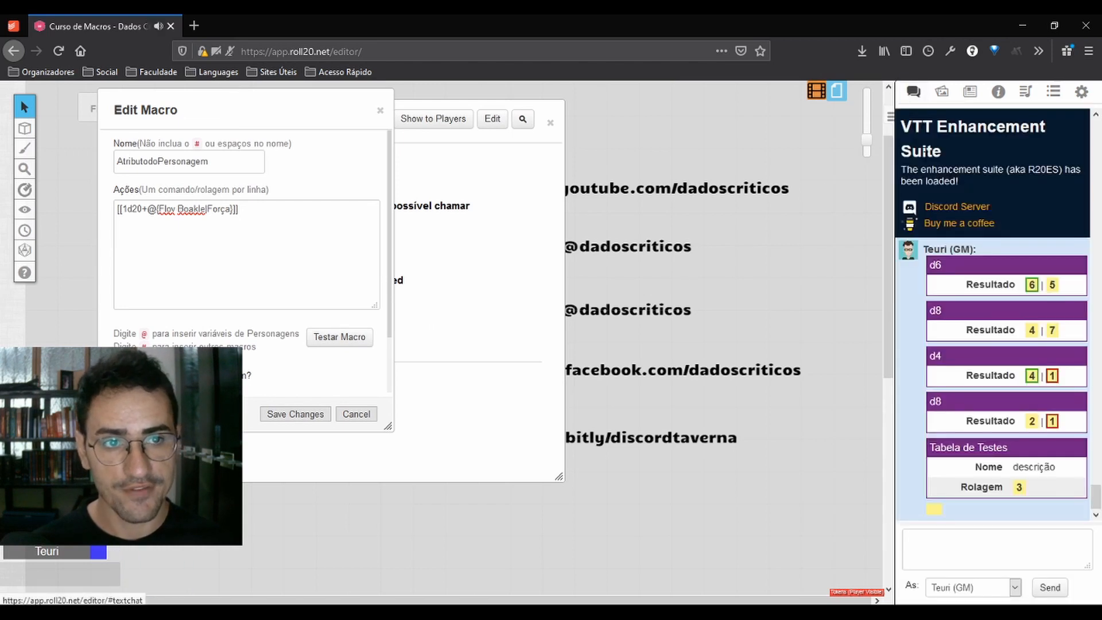
pyautogui.moveTo(937, 511)
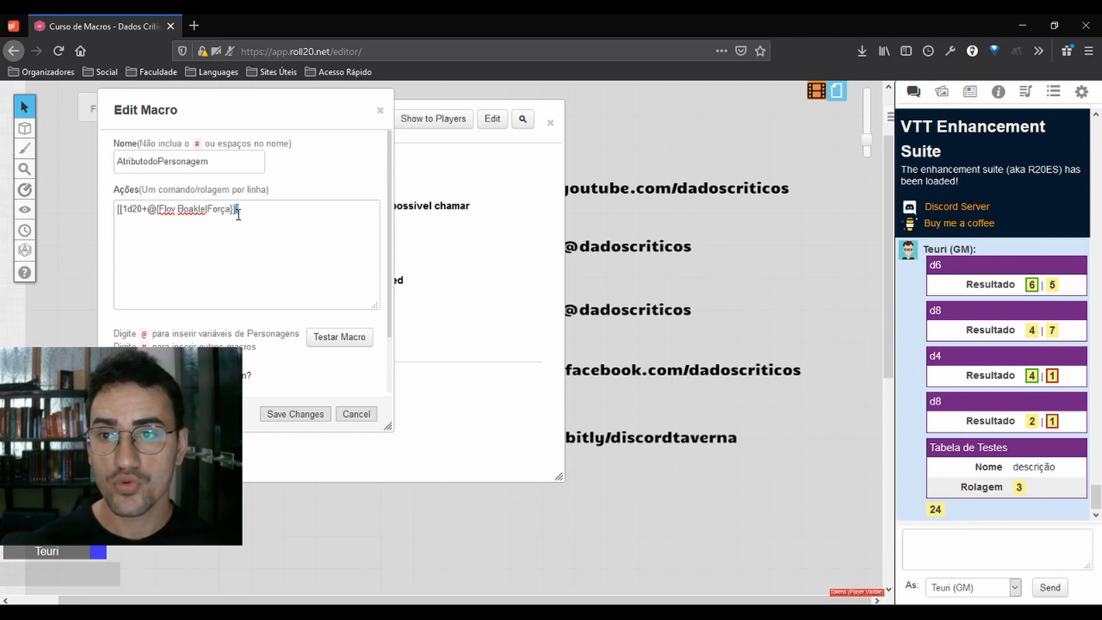
# Step: Arrange the macro window beside the Aula 5 handout, show the journal and highlight "Target, Selected" in the outline
pyautogui.moveTo(266, 111); pyautogui.dragTo(436, 126)
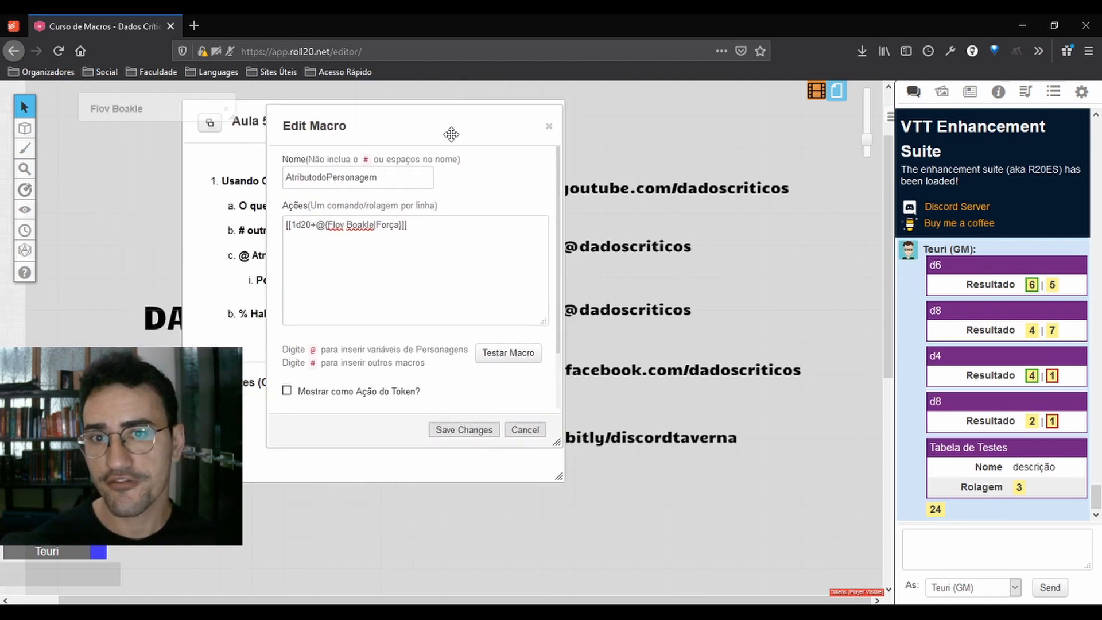
pyautogui.moveTo(349, 135); pyautogui.dragTo(550, 135)
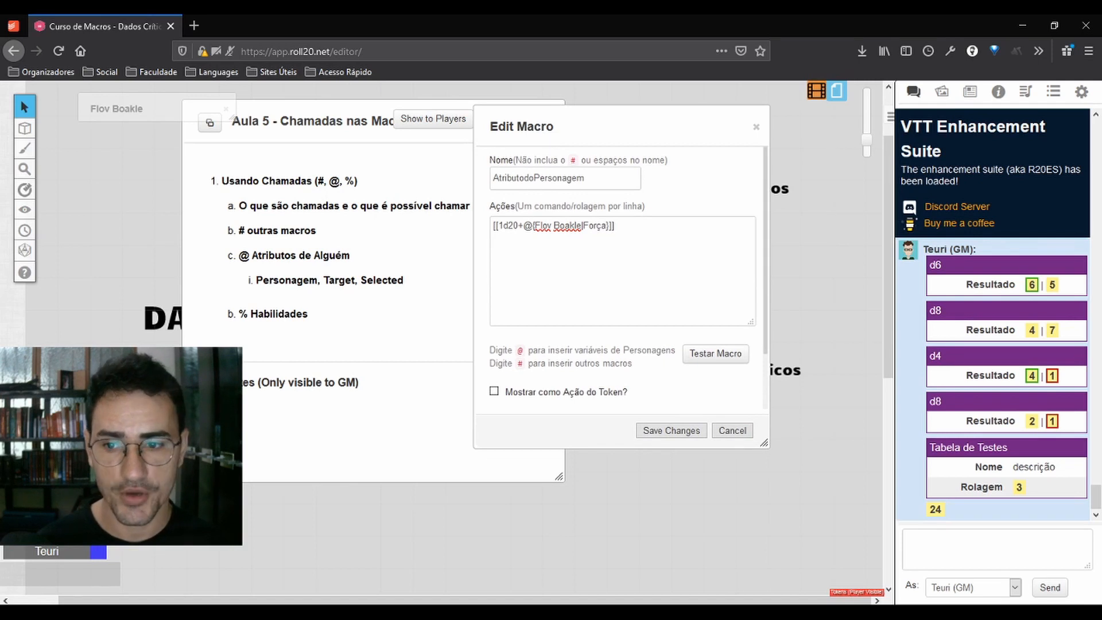
pyautogui.click(337, 281)
pyautogui.moveTo(372, 121); pyautogui.dragTo(279, 139)
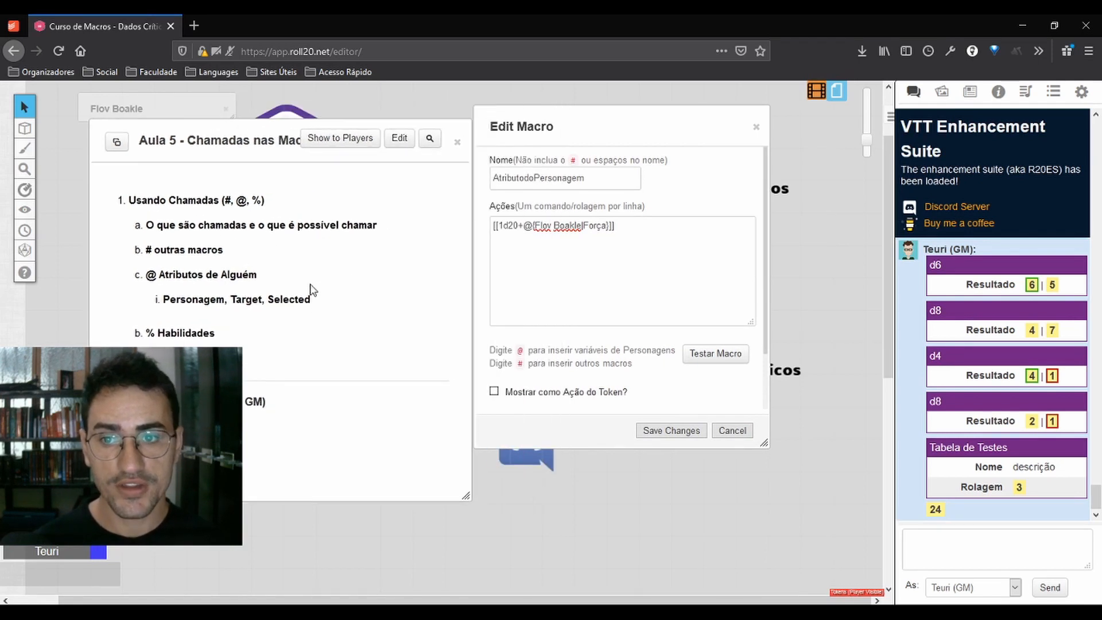
pyautogui.click(974, 92)
pyautogui.moveTo(230, 299); pyautogui.dragTo(323, 299)
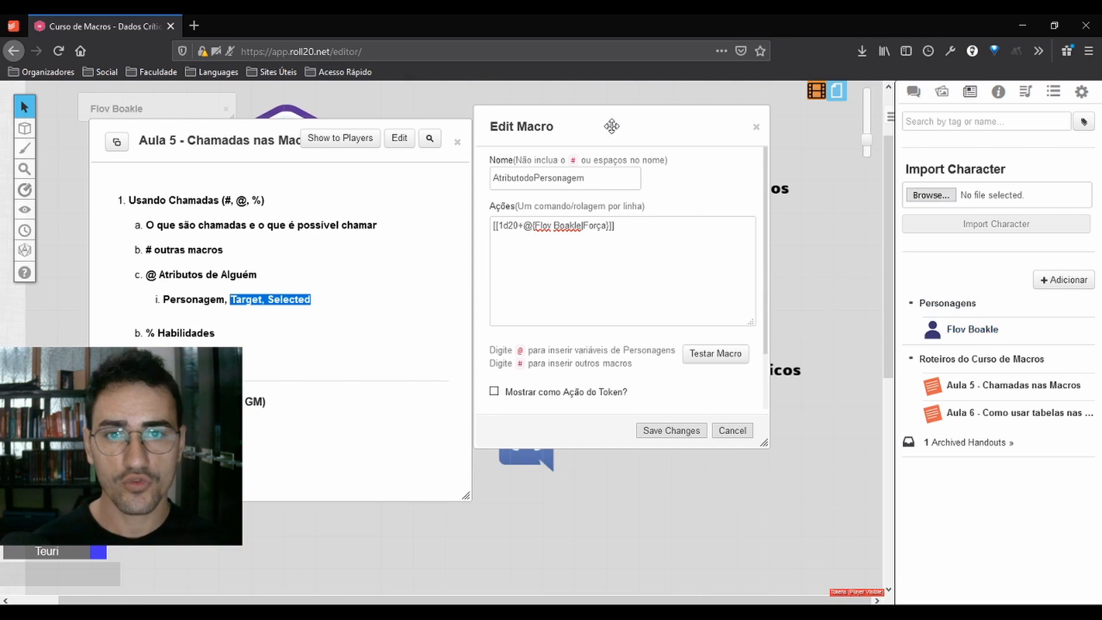
# Step: Rearrange the macro and handout windows to free tabletop space and place a Flov Boakle token beside the macro window
pyautogui.moveTo(611, 125); pyautogui.dragTo(642, 124)
pyautogui.moveTo(241, 132); pyautogui.dragTo(176, 129)
pyautogui.moveTo(710, 129); pyautogui.dragTo(578, 117)
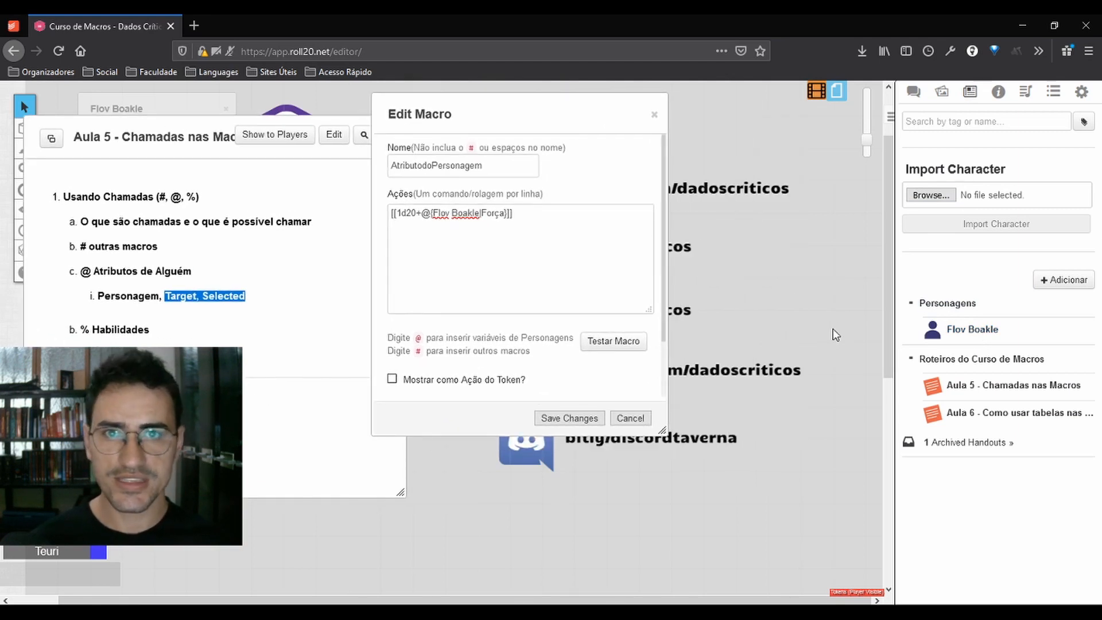
pyautogui.moveTo(968, 339); pyautogui.dragTo(850, 301)
pyautogui.moveTo(960, 335); pyautogui.dragTo(753, 296)
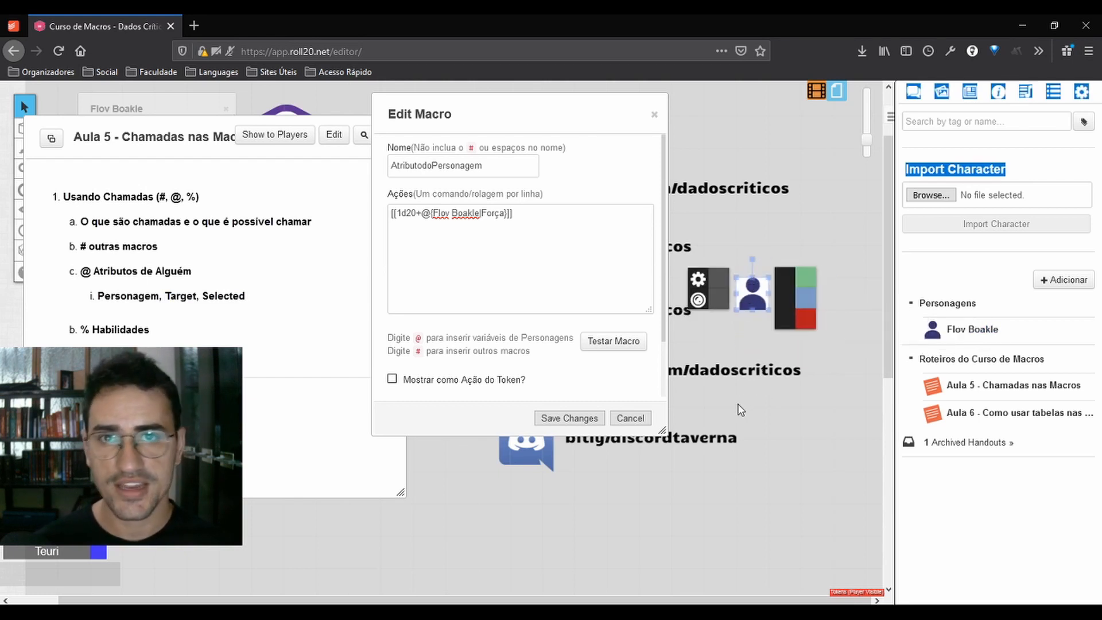
pyautogui.click(869, 371)
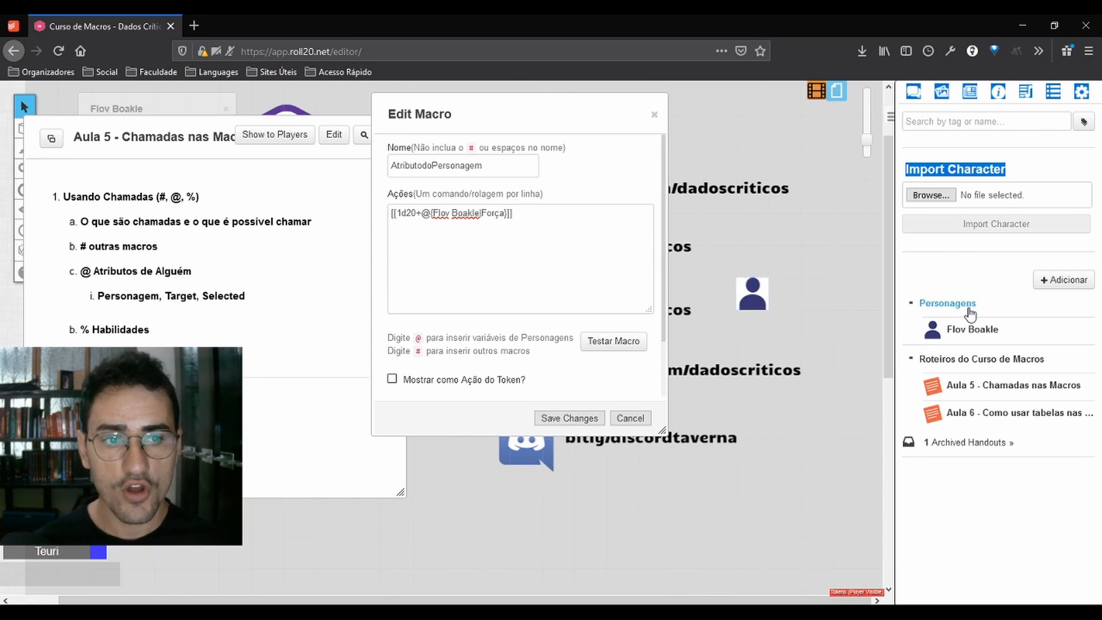
pyautogui.click(753, 295)
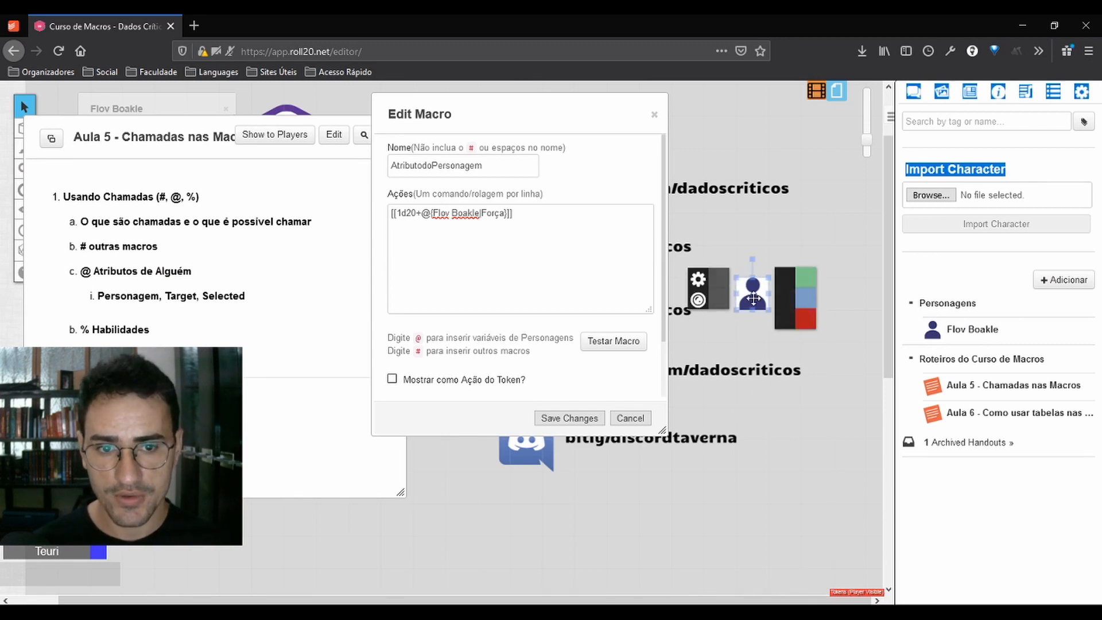
pyautogui.moveTo(764, 295); pyautogui.dragTo(765, 324)
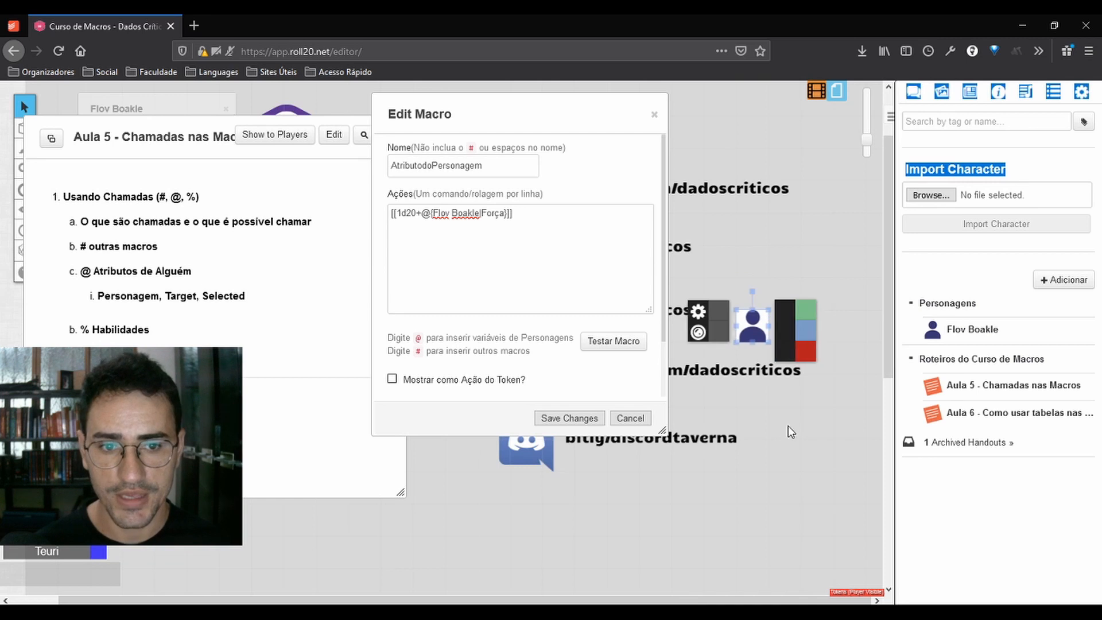
pyautogui.click(788, 427)
# Step: Open Flov Boakle's edit settings to examine the Default Token option, leave without saving and collapse the character window
pyautogui.click(940, 342)
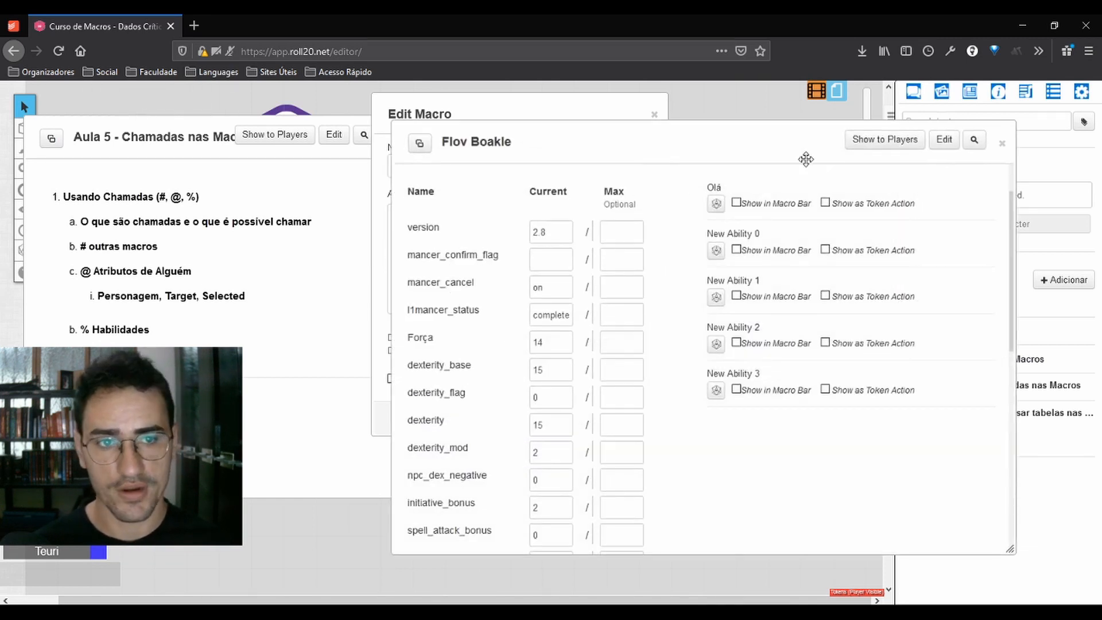
pyautogui.click(944, 140)
pyautogui.scroll(-5, 413, 291)
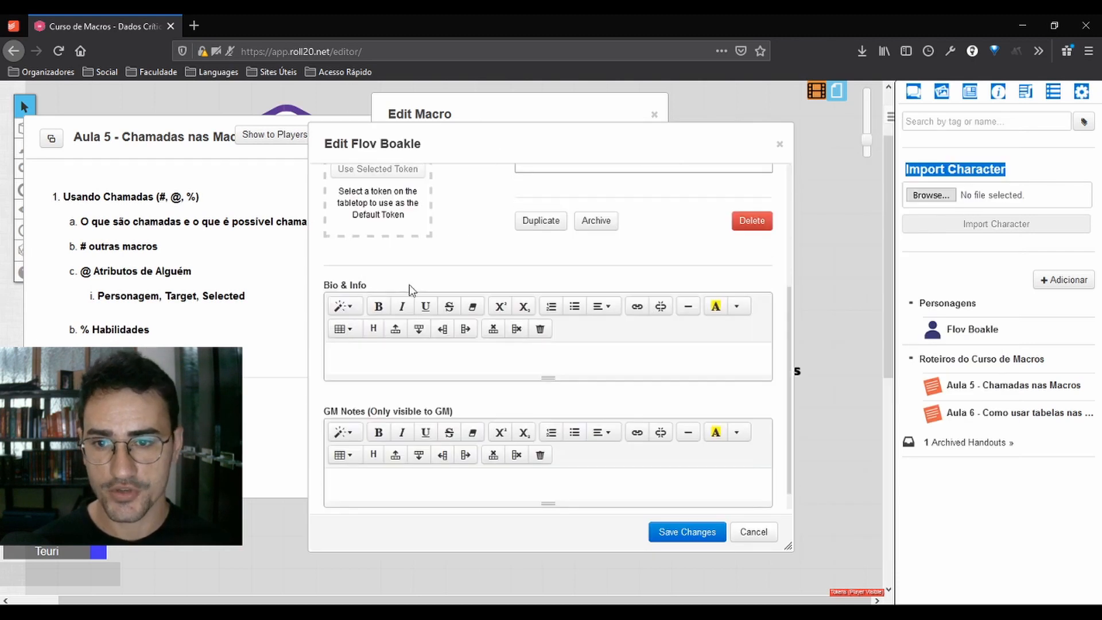
pyautogui.scroll(5, 423, 322)
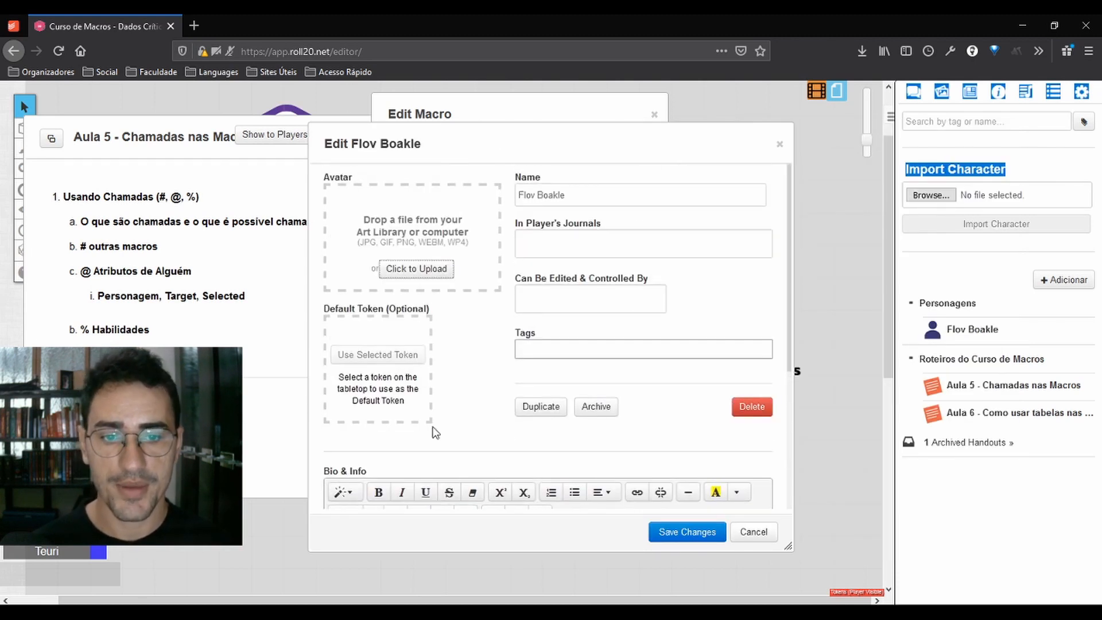
pyautogui.click(756, 533)
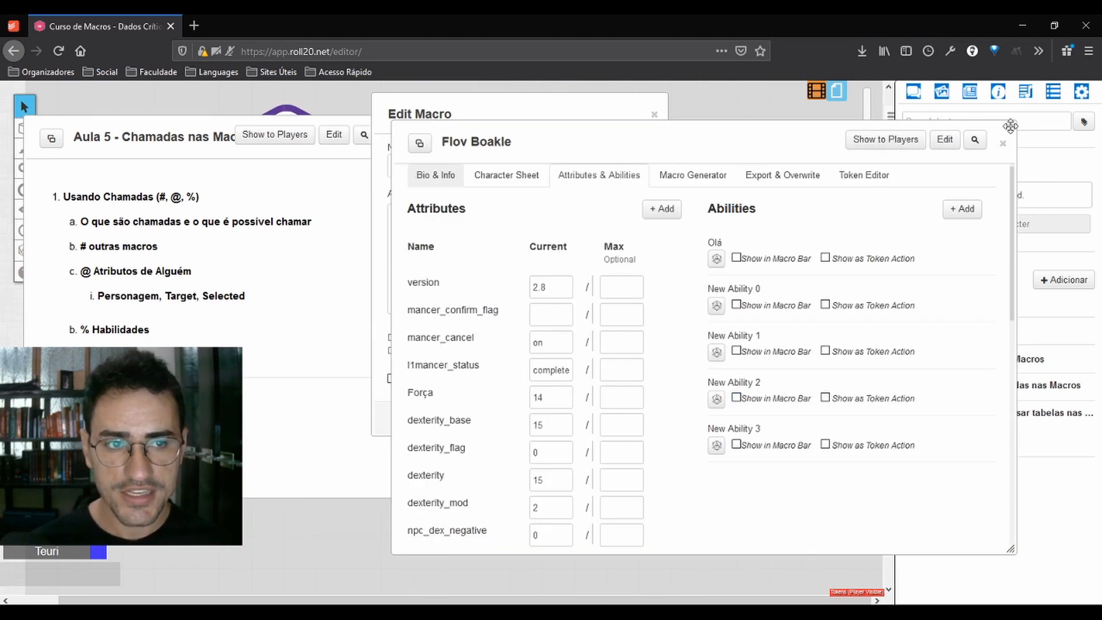
pyautogui.doubleClick(708, 147)
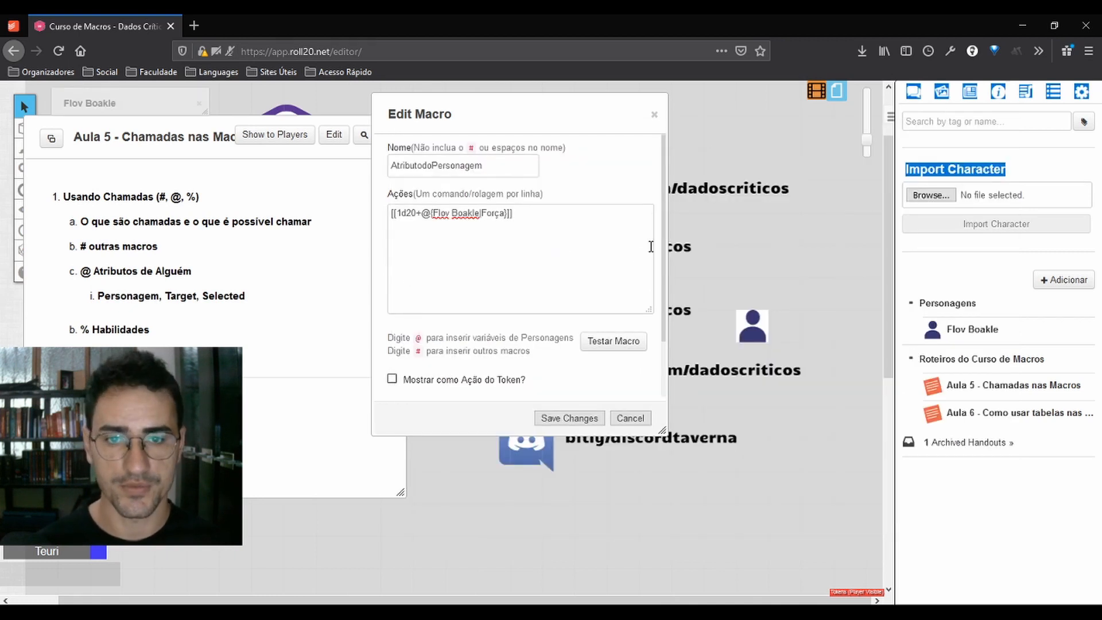
# Step: Replace the character name in the macro call with target, making the actions read [[1d20+@{target|Força}]]
pyautogui.doubleClick(462, 214)
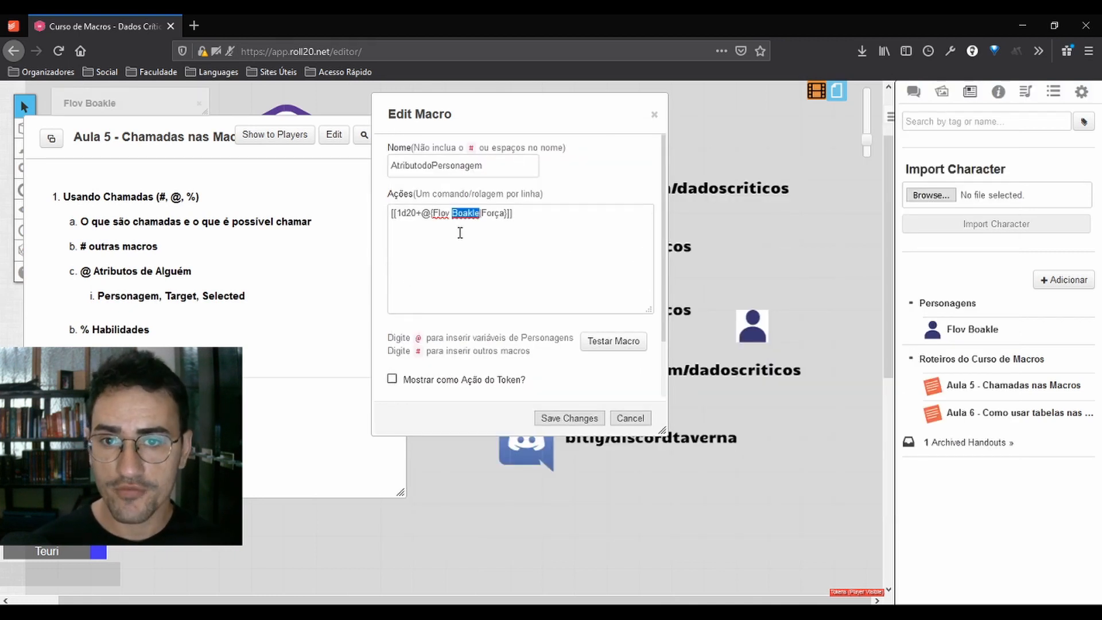
pyautogui.press('BackSpace')
pyautogui.press('BackSpace')
pyautogui.press('BackSpace')
pyautogui.press('BackSpace')
pyautogui.press('BackSpace')
pyautogui.press('BackSpace')
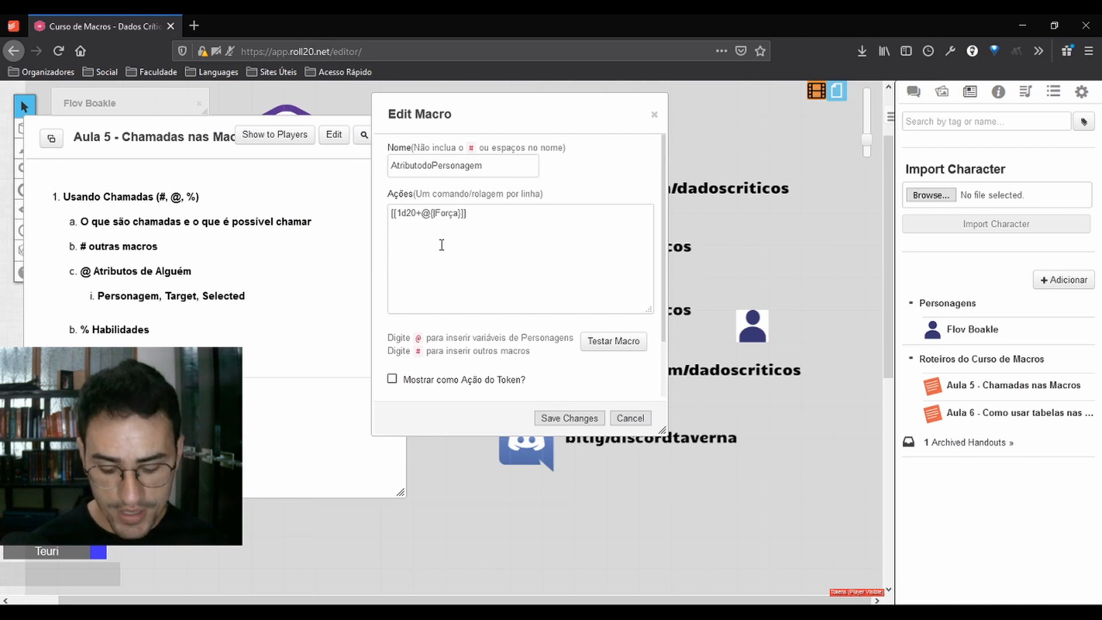
pyautogui.write('ta')
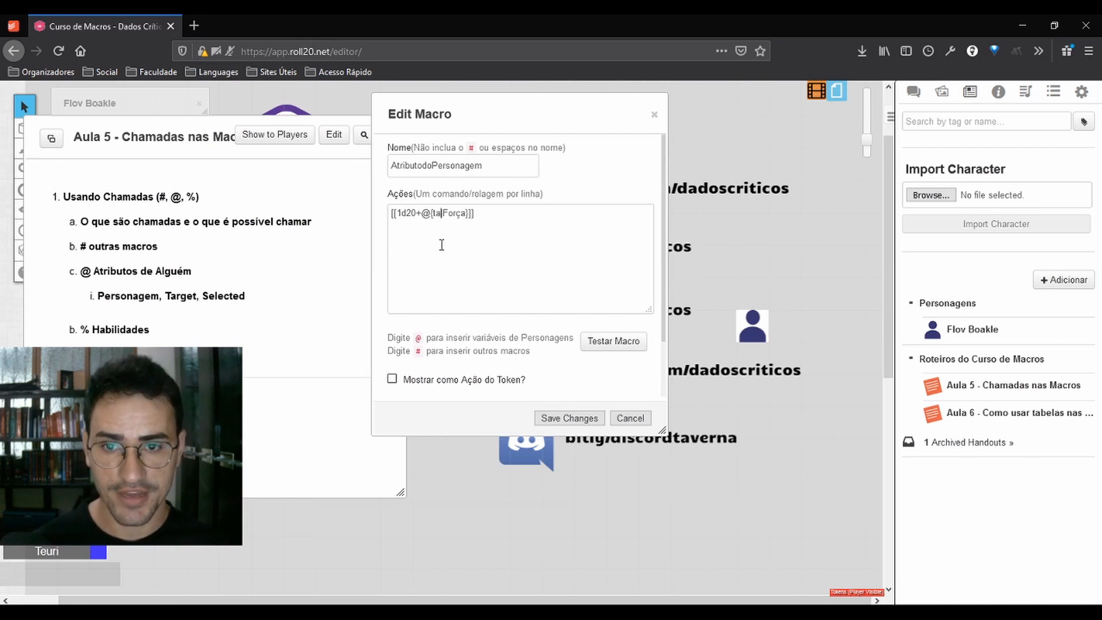
pyautogui.write('rget')
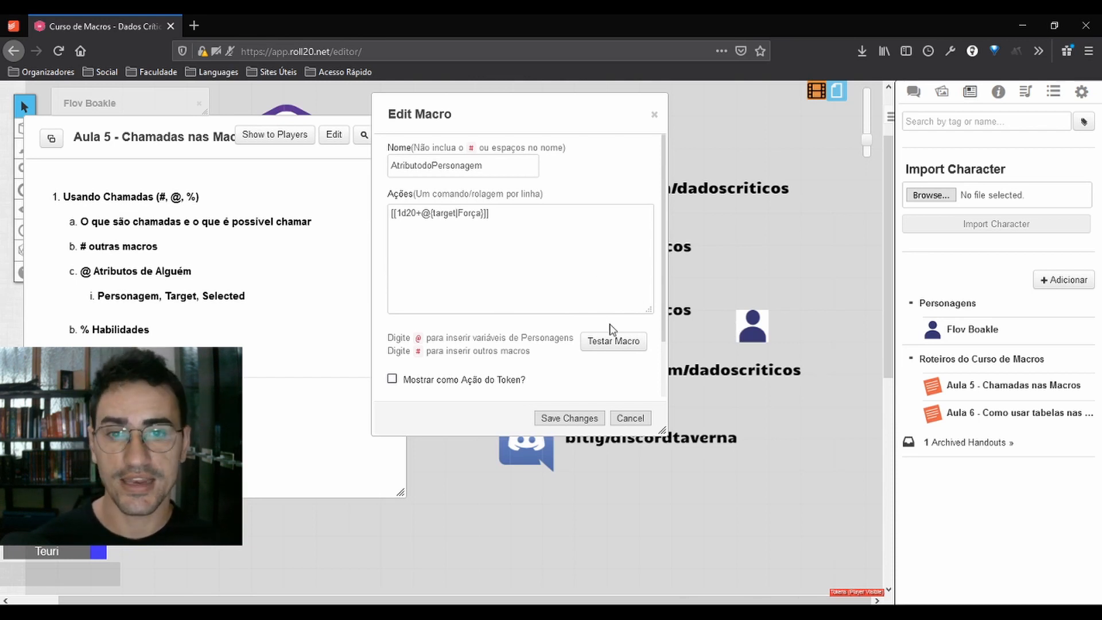
# Step: Test the target version of the macro, choosing the Flov Boakle token as the target, and check the roll in the chat
pyautogui.click(613, 341)
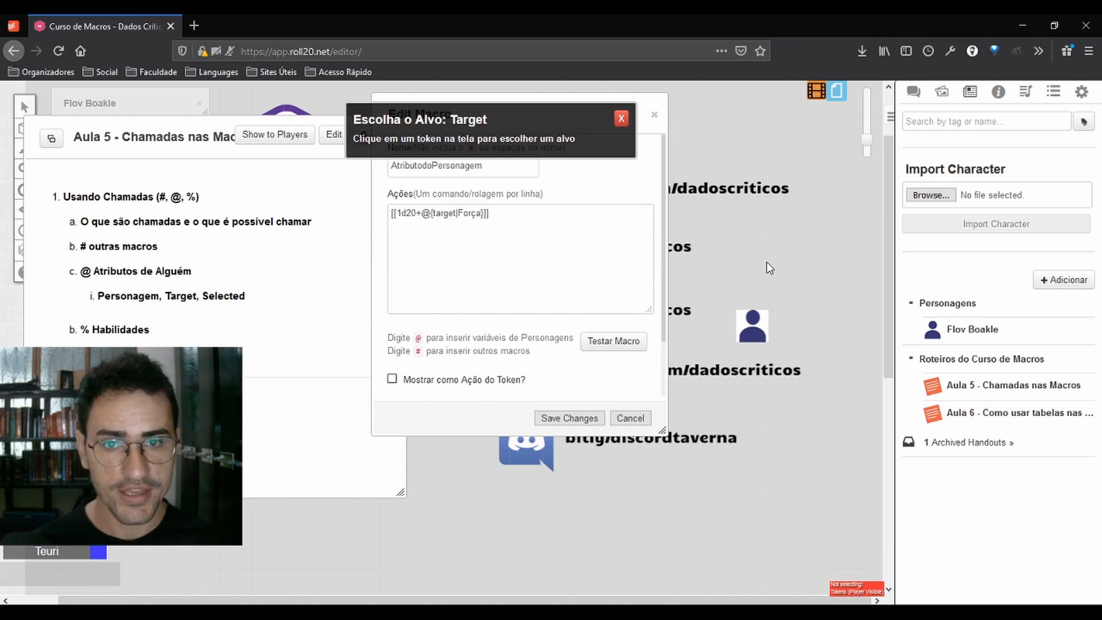
pyautogui.click(756, 319)
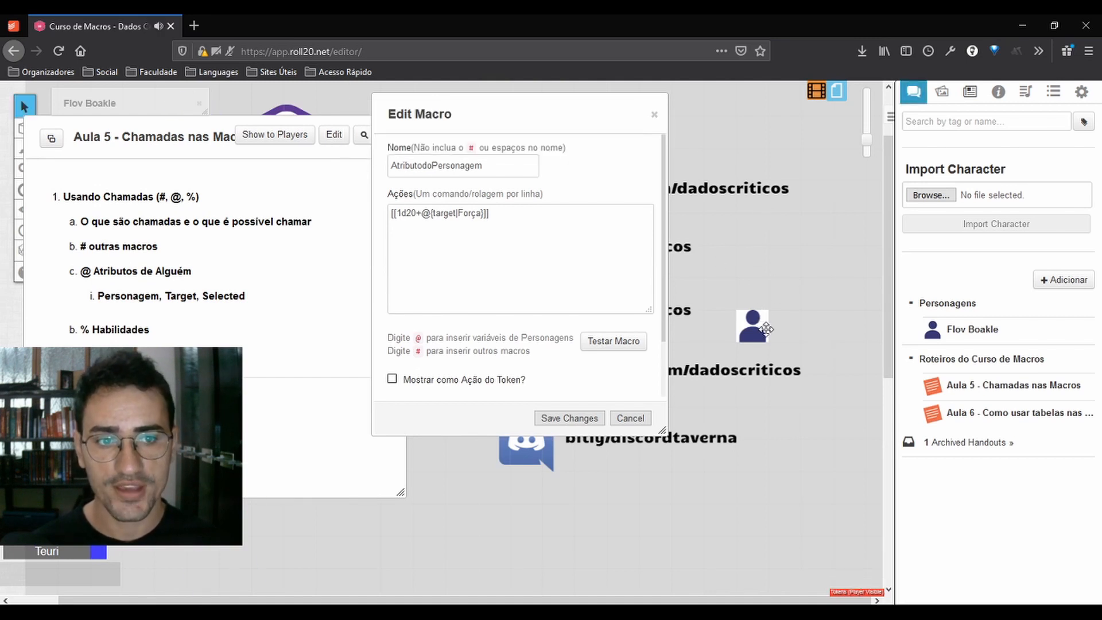
pyautogui.click(907, 97)
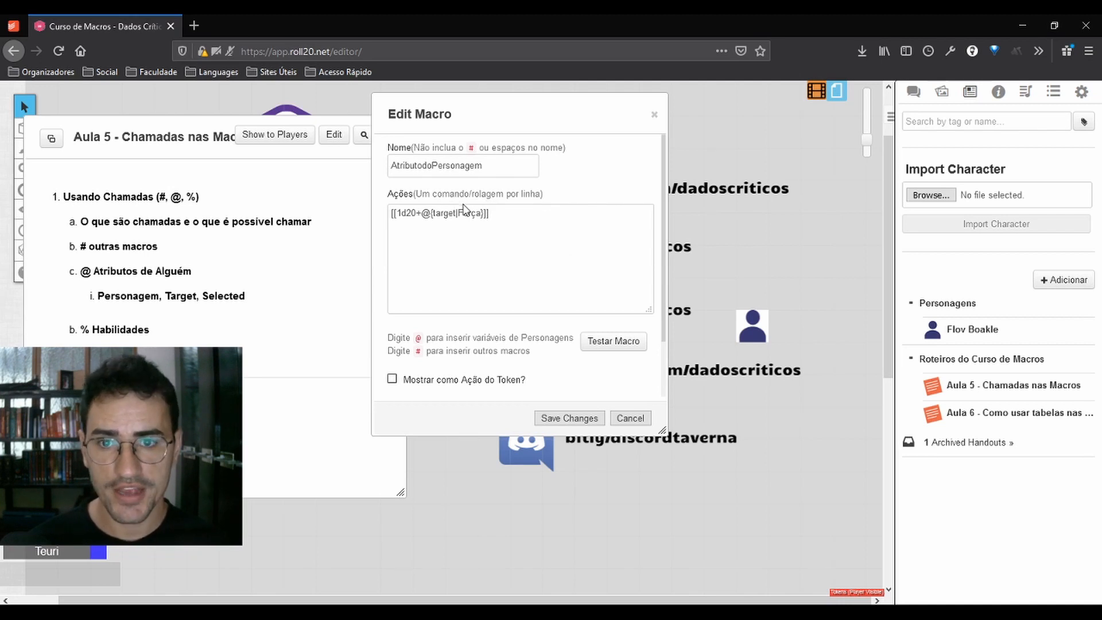
# Step: Open the character linked to the Flov Boakle token, look through its character sheet and attribute list, and close it
pyautogui.doubleClick(754, 315)
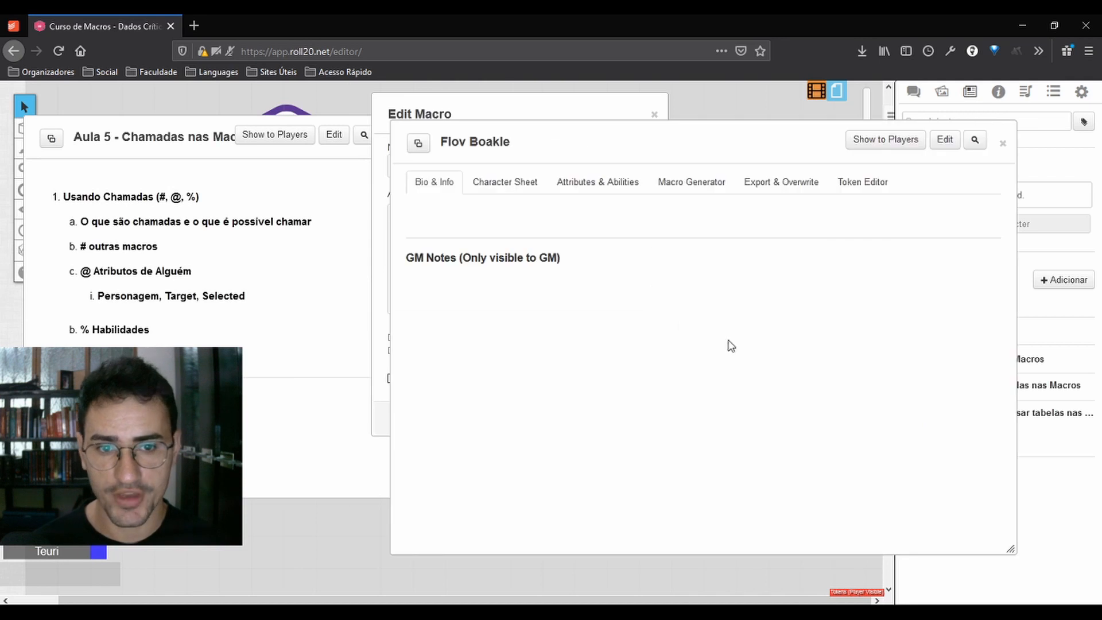
pyautogui.click(505, 182)
pyautogui.moveTo(561, 140); pyautogui.dragTo(446, 101)
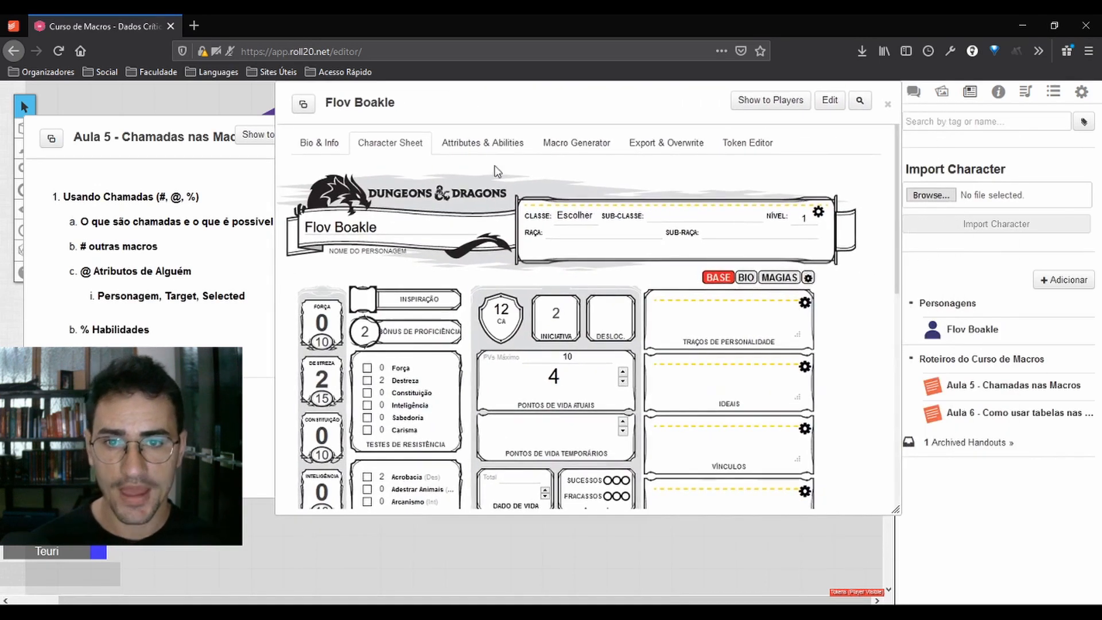
pyautogui.click(482, 143)
pyautogui.scroll(-5, 373, 235)
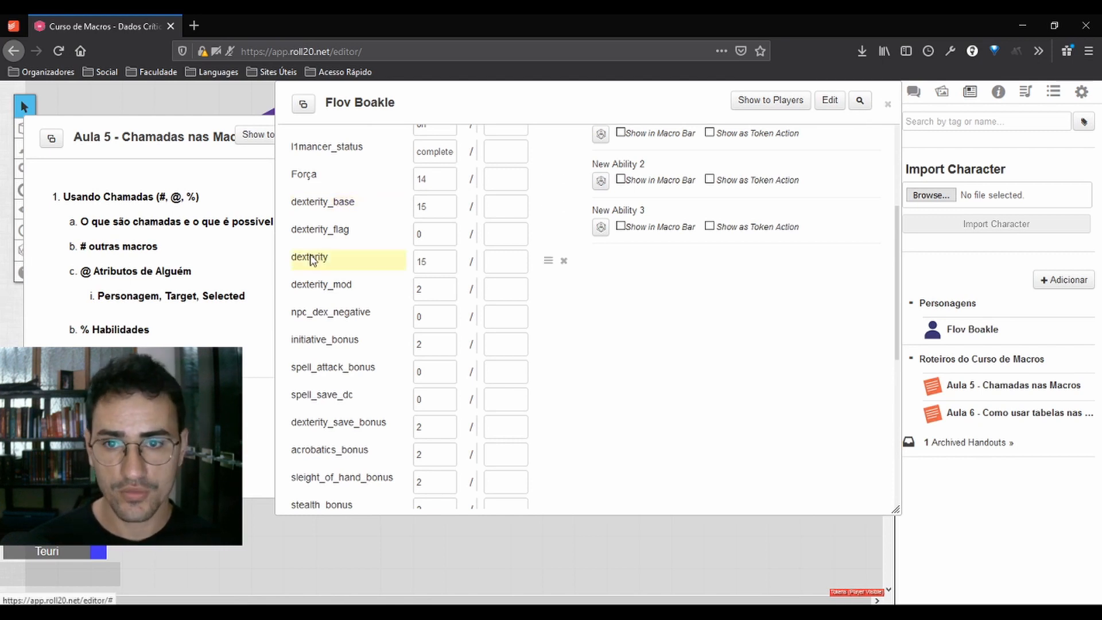
pyautogui.click(888, 105)
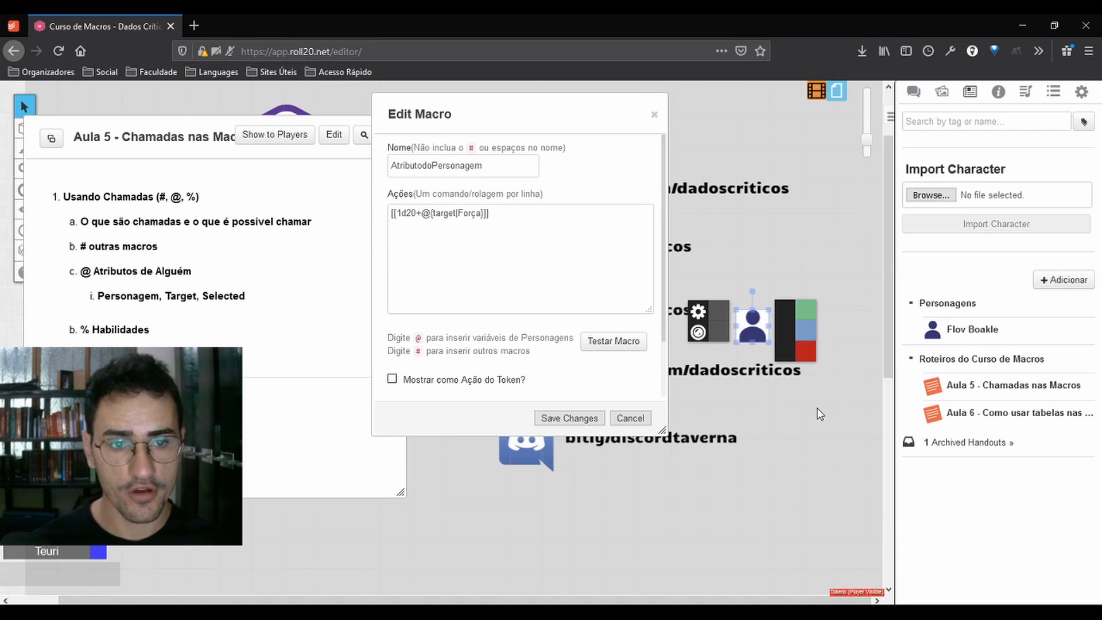
# Step: Reopen the token's character sheet to examine the ability scores, then close it and deselect the token
pyautogui.doubleClick(765, 343)
pyautogui.scroll(2, 319, 235)
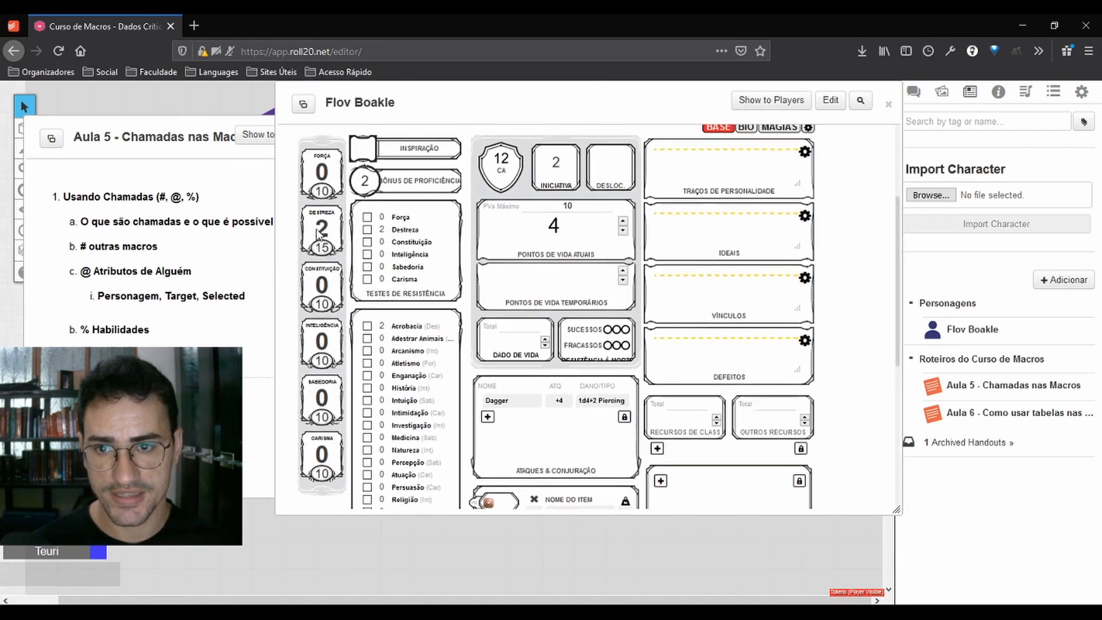
pyautogui.click(889, 105)
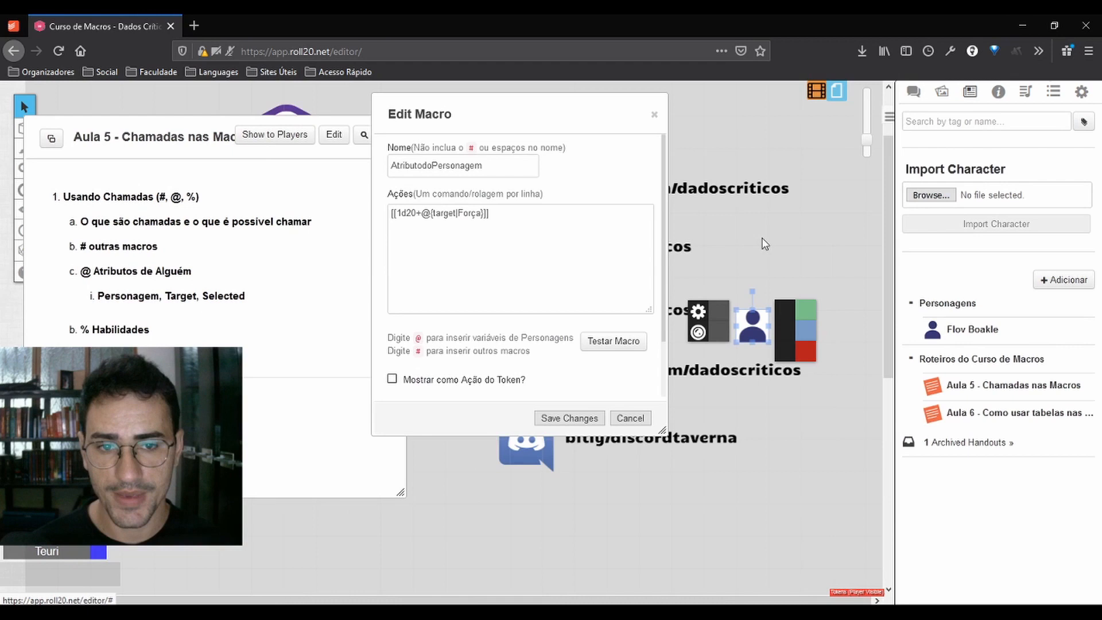
pyautogui.click(747, 504)
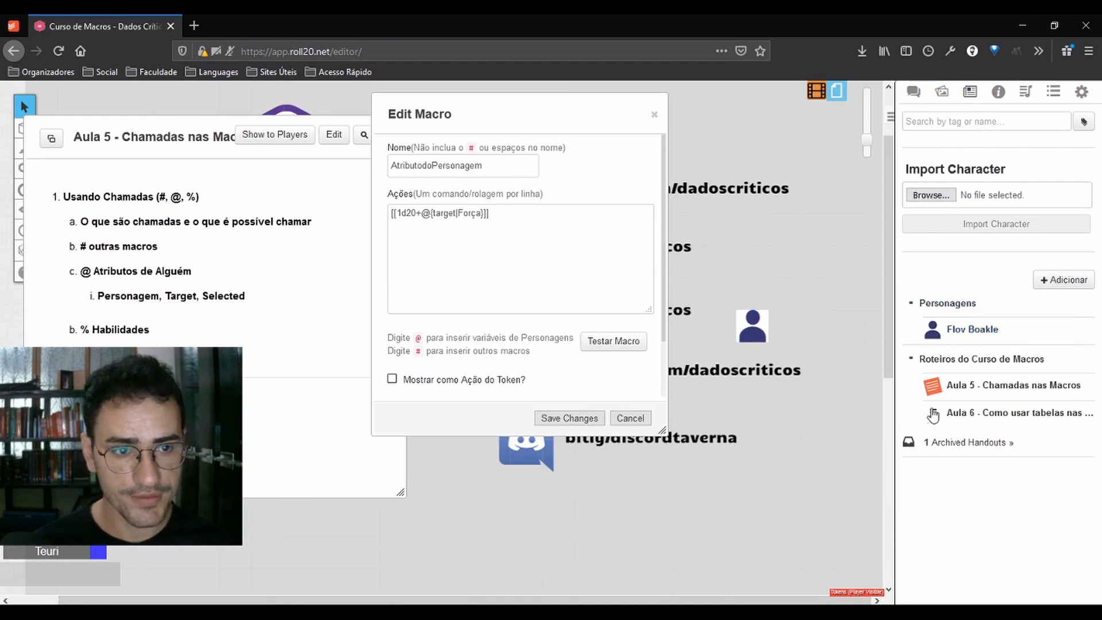
# Step: Place a token of the new character Useunk Tist on the tabletop and open its character sheet at the ability scores
pyautogui.moveTo(990, 328); pyautogui.dragTo(836, 282)
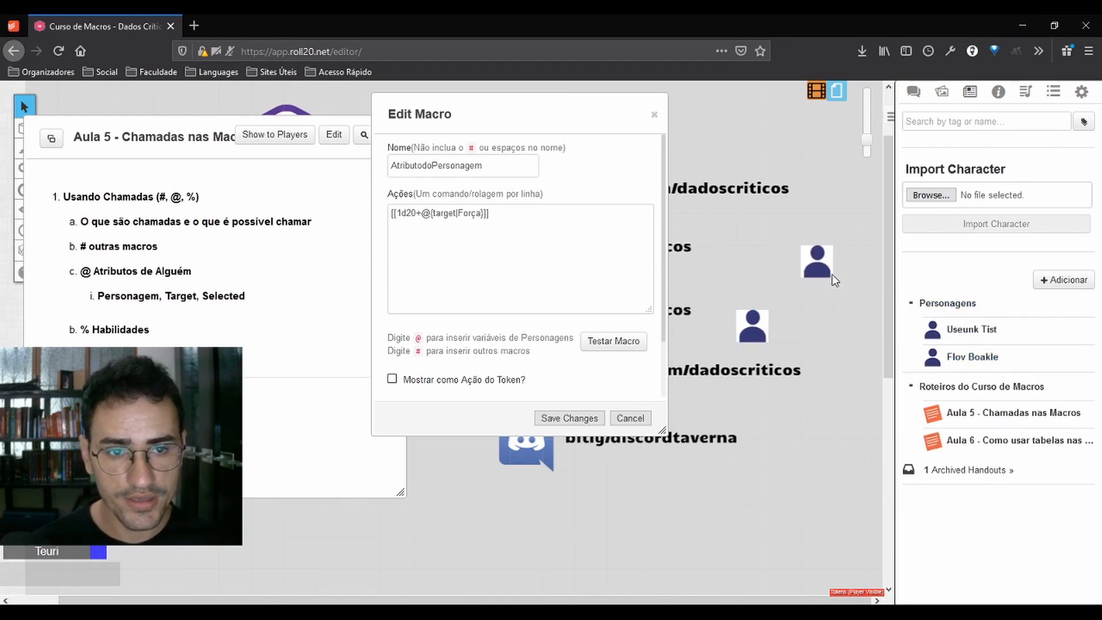
pyautogui.doubleClick(818, 263)
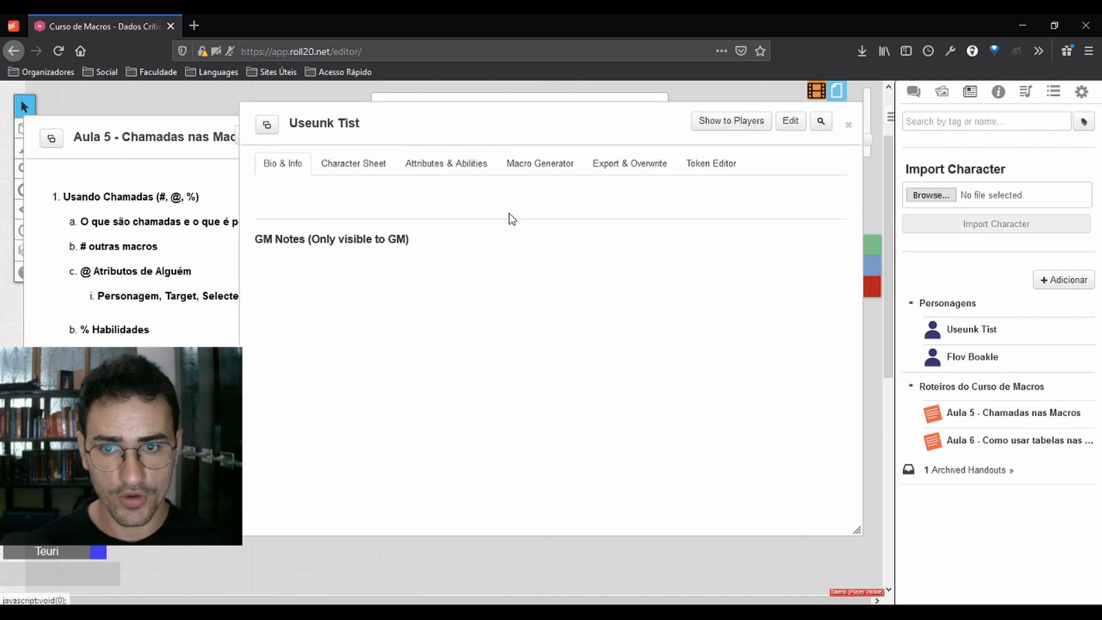
pyautogui.click(343, 164)
pyautogui.click(620, 369)
pyautogui.scroll(-3, 270, 275)
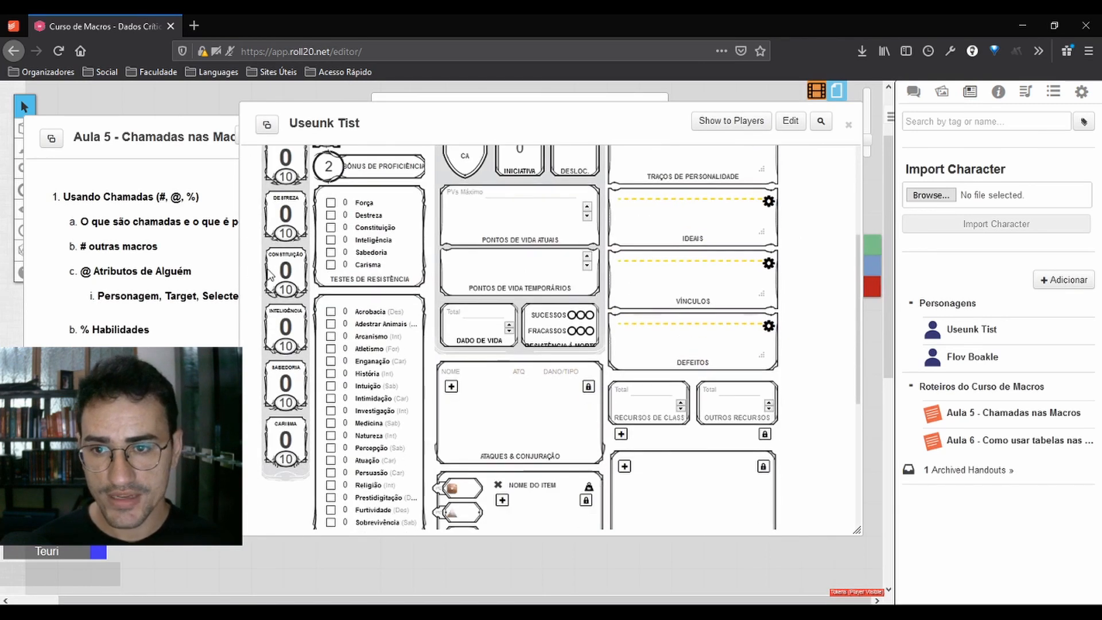
# Step: Set Useunk Tist's Destreza score to 5 on the character sheet, then close the sheet
pyautogui.doubleClick(284, 233)
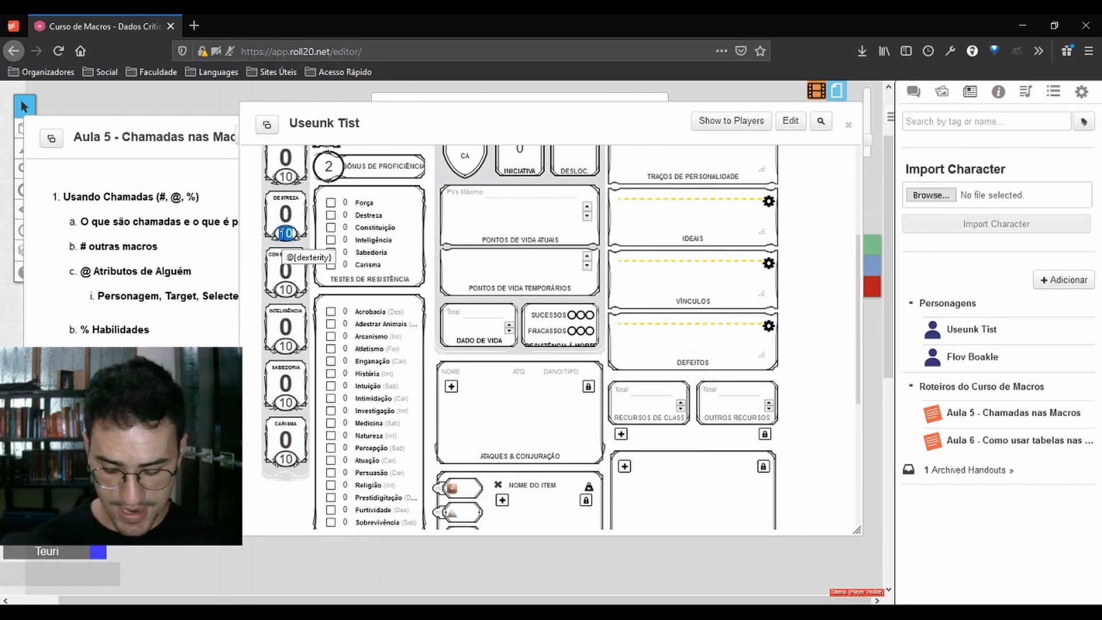
pyautogui.write('5')
pyautogui.click(810, 272)
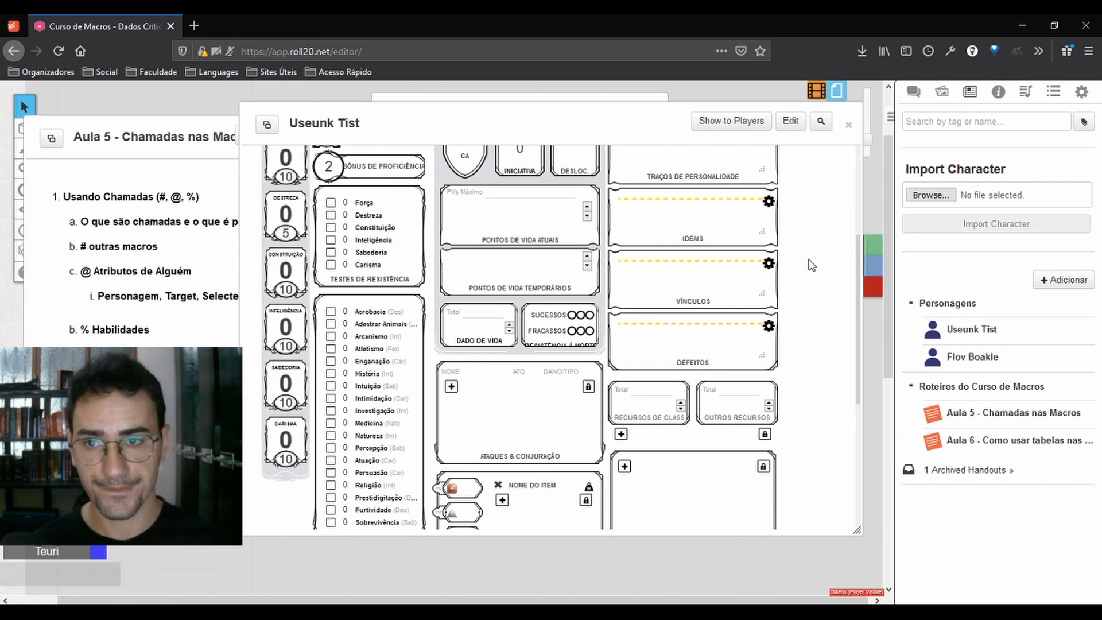
pyautogui.scroll(2, 365, 279)
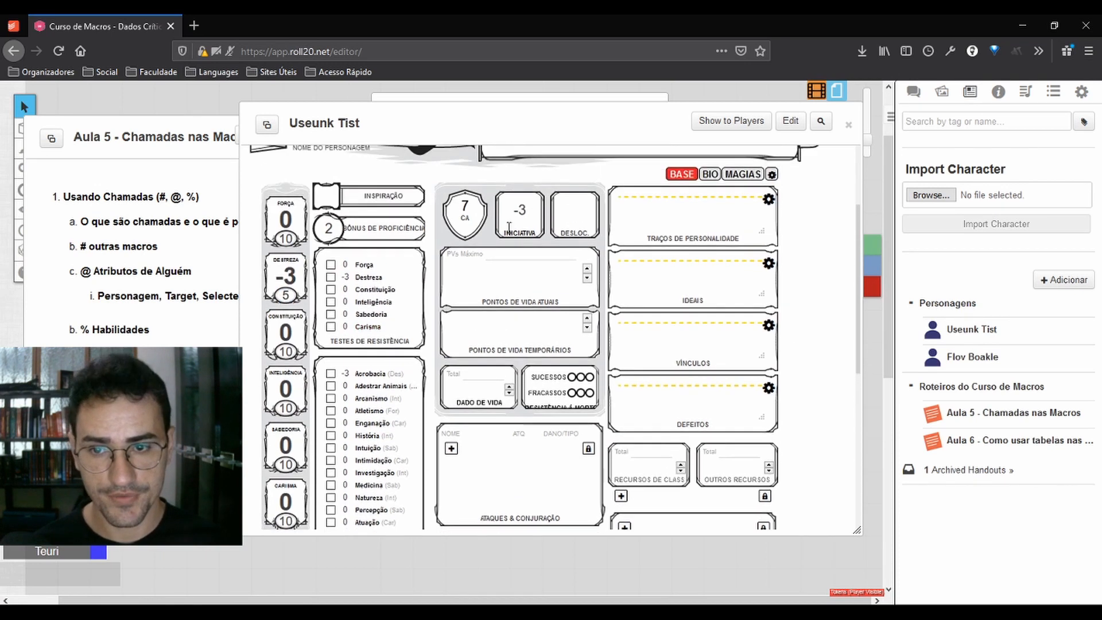
pyautogui.click(848, 125)
# Step: Replace the Força attribute with dexterity_base in the target call of the AtributodoPersonagem macro
pyautogui.doubleClick(466, 214)
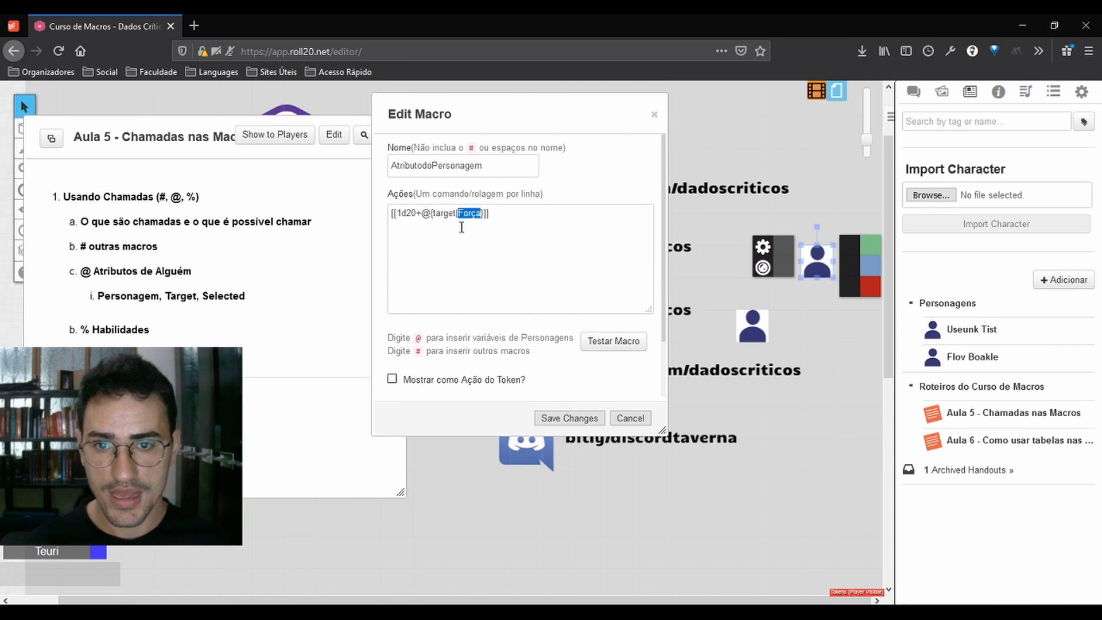
pyautogui.write('dext')
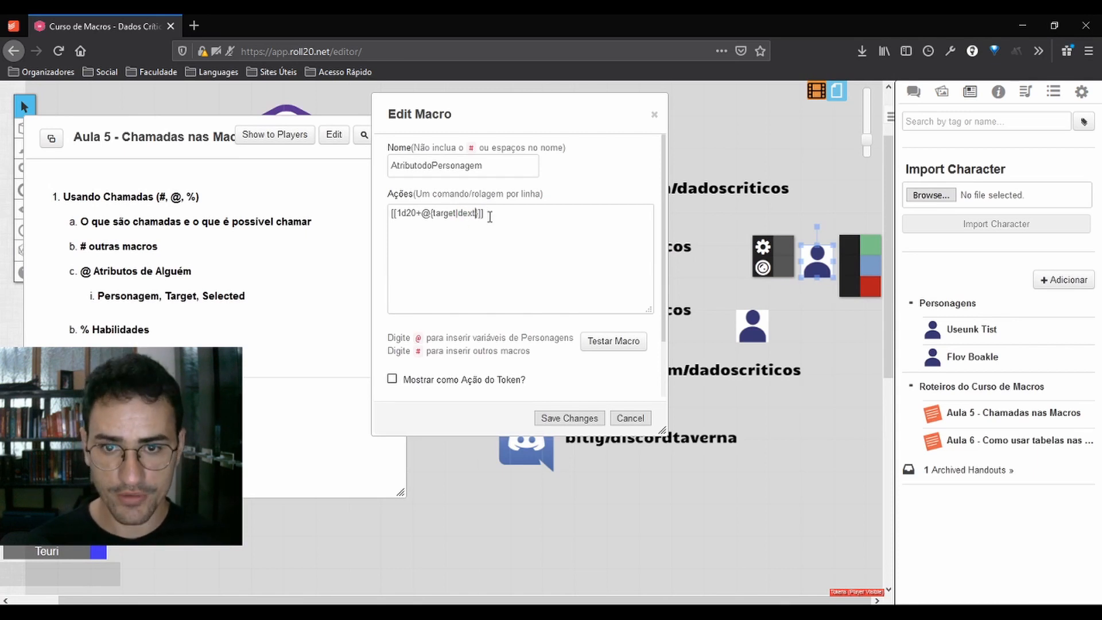
pyautogui.write('erity ')
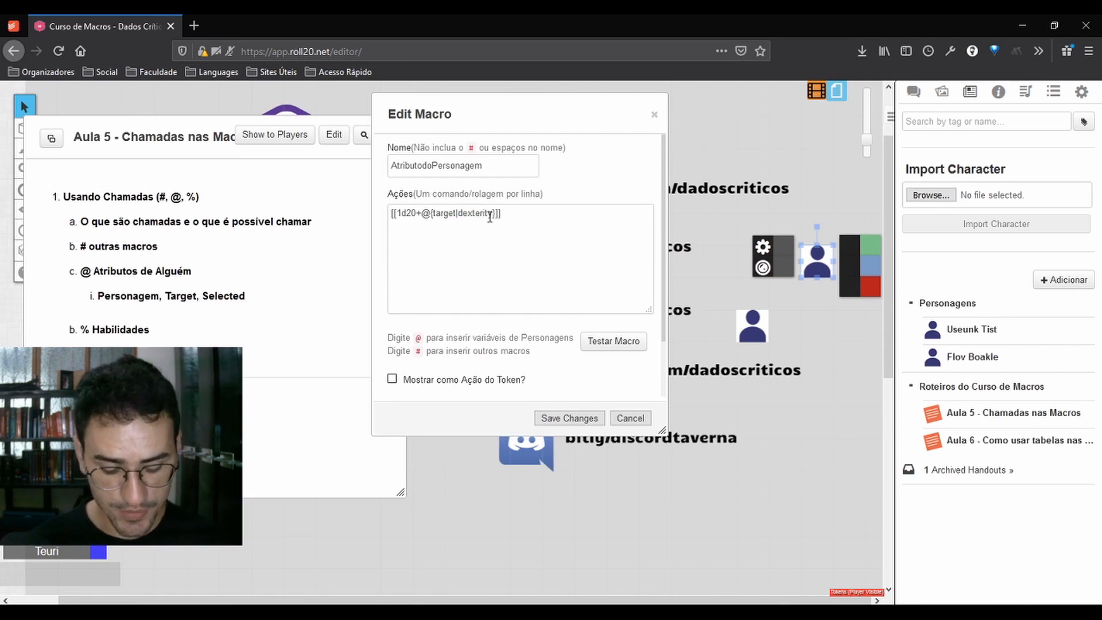
pyautogui.write('dabe')
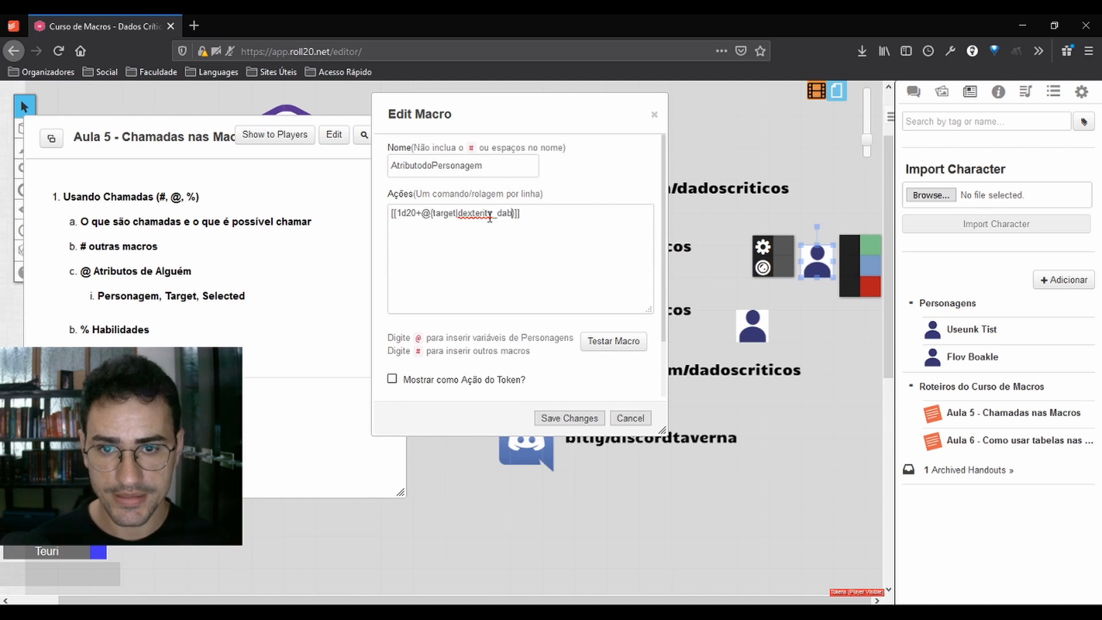
pyautogui.write('se')
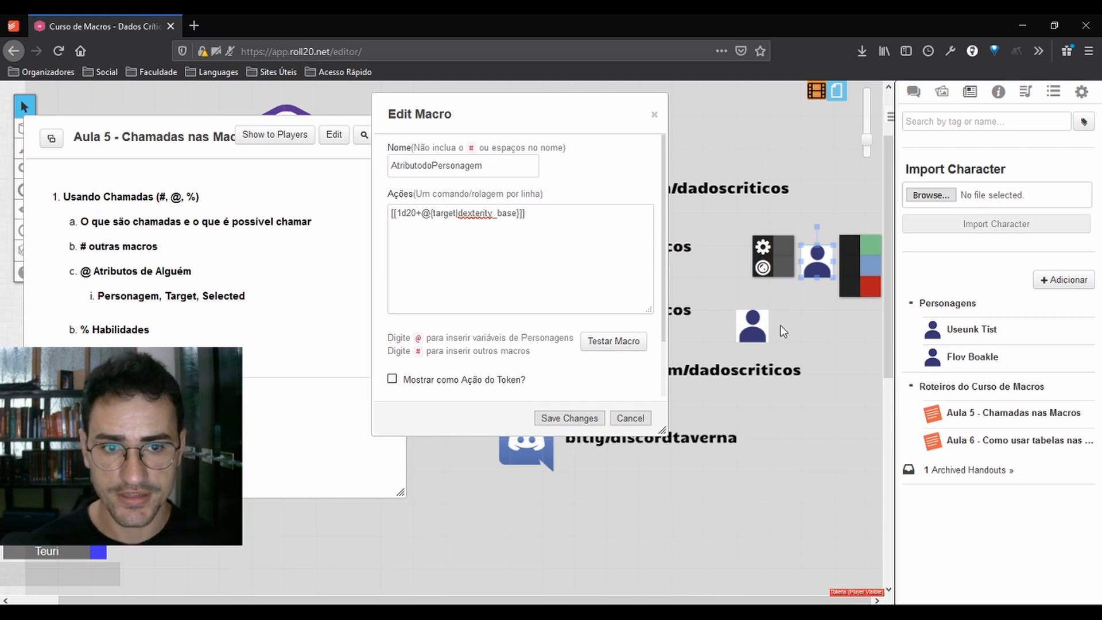
# Step: Test the macro targeting the Flov Boakle token and again targeting the Useunk Tist token, checking each roll's breakdown in the chat
pyautogui.click(631, 344)
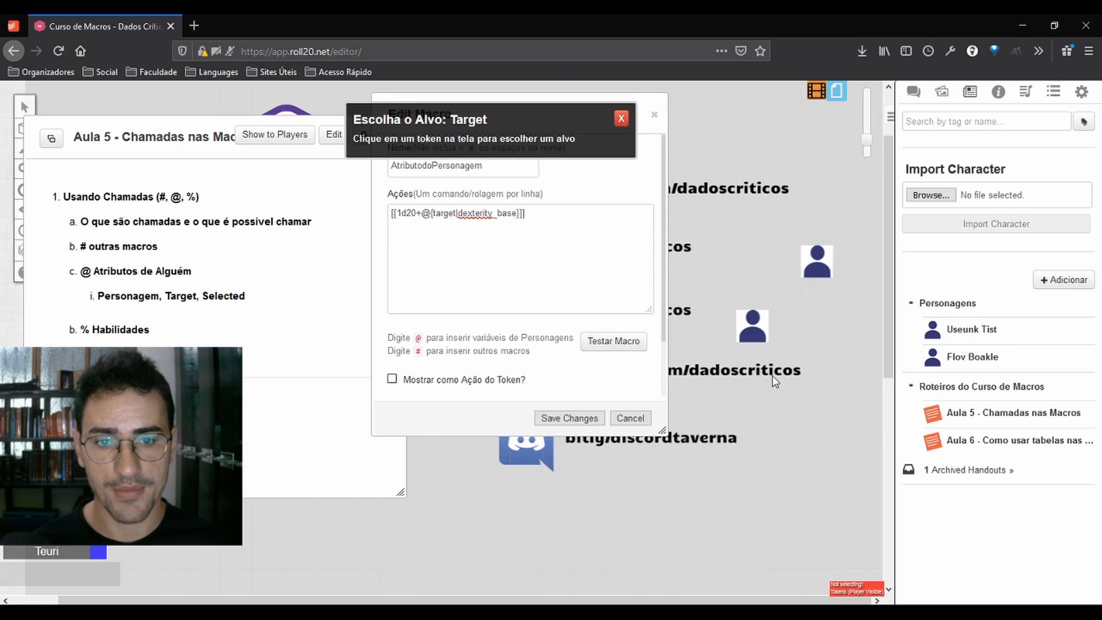
pyautogui.click(754, 327)
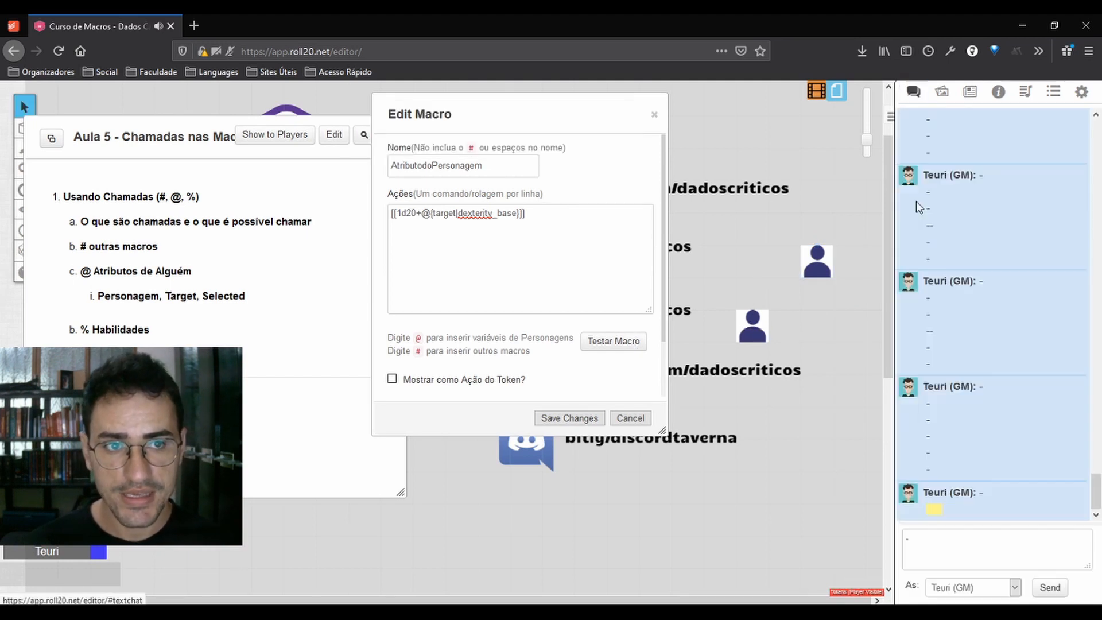
pyautogui.click(913, 91)
pyautogui.moveTo(940, 516)
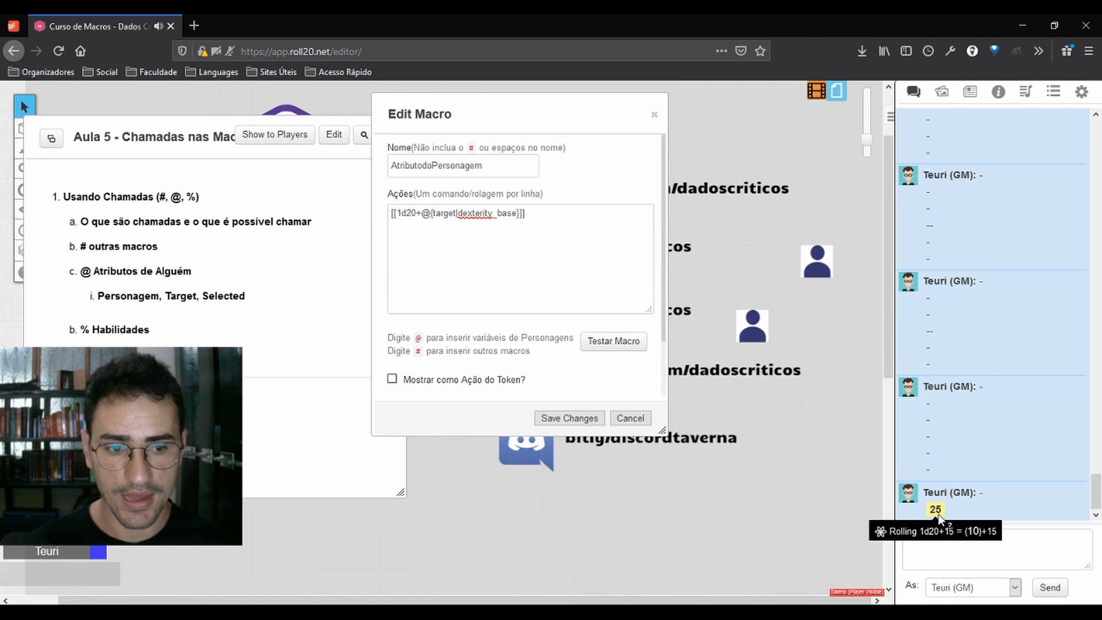
pyautogui.click(613, 341)
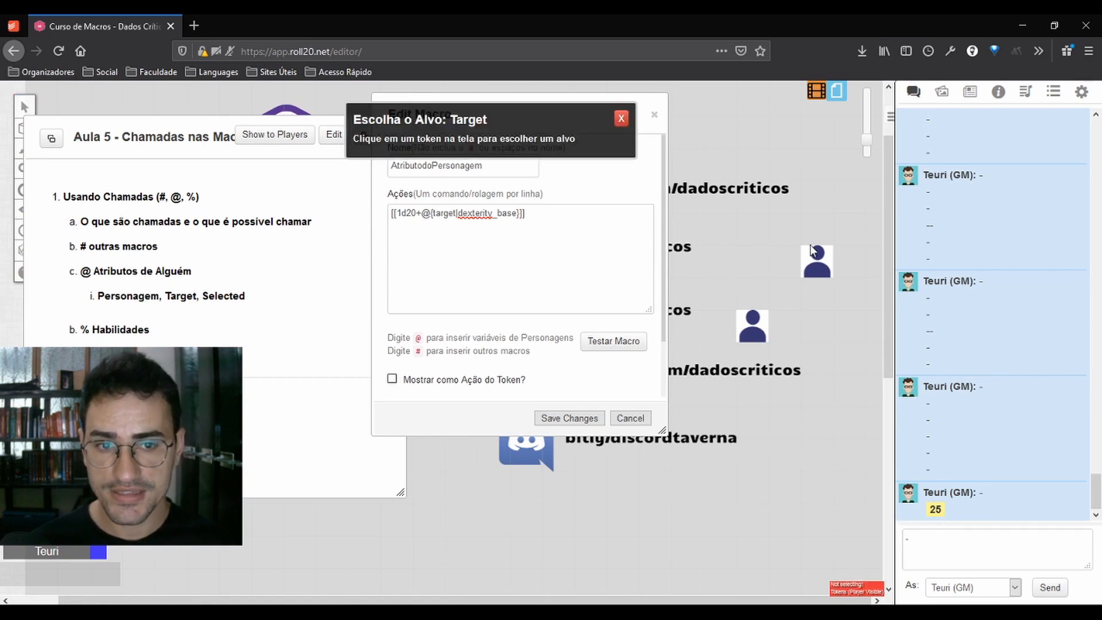
pyautogui.click(819, 266)
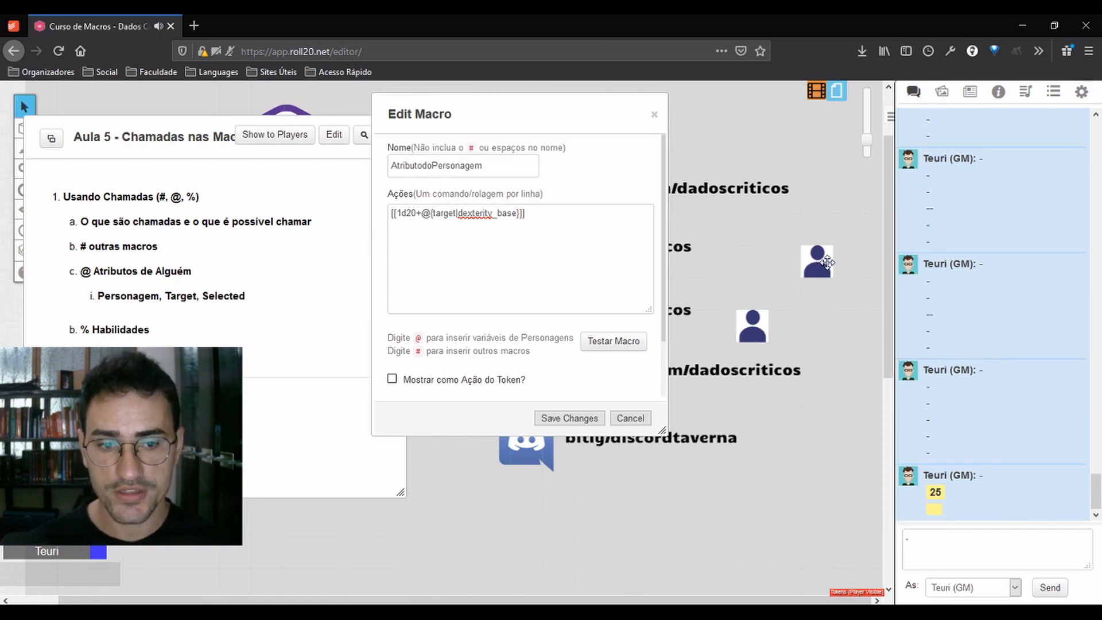
pyautogui.moveTo(944, 512)
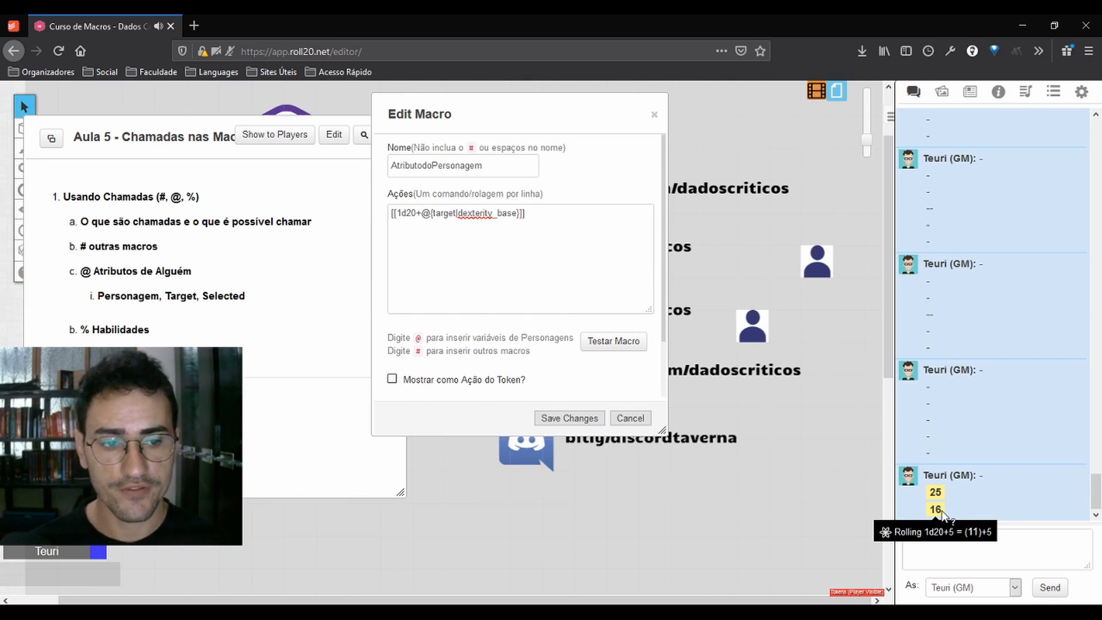
# Step: Replace target with selected in the macro so that it reads [[1d20+@{selected|dexterity_base}]]
pyautogui.moveTo(618, 241); pyautogui.dragTo(366, 205)
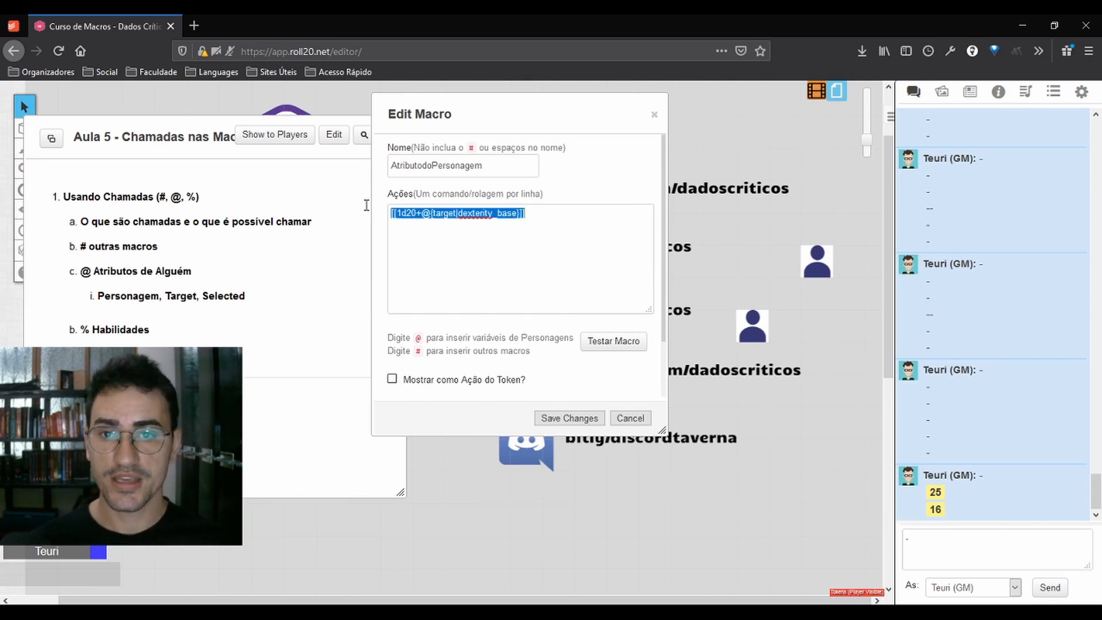
pyautogui.click(435, 215)
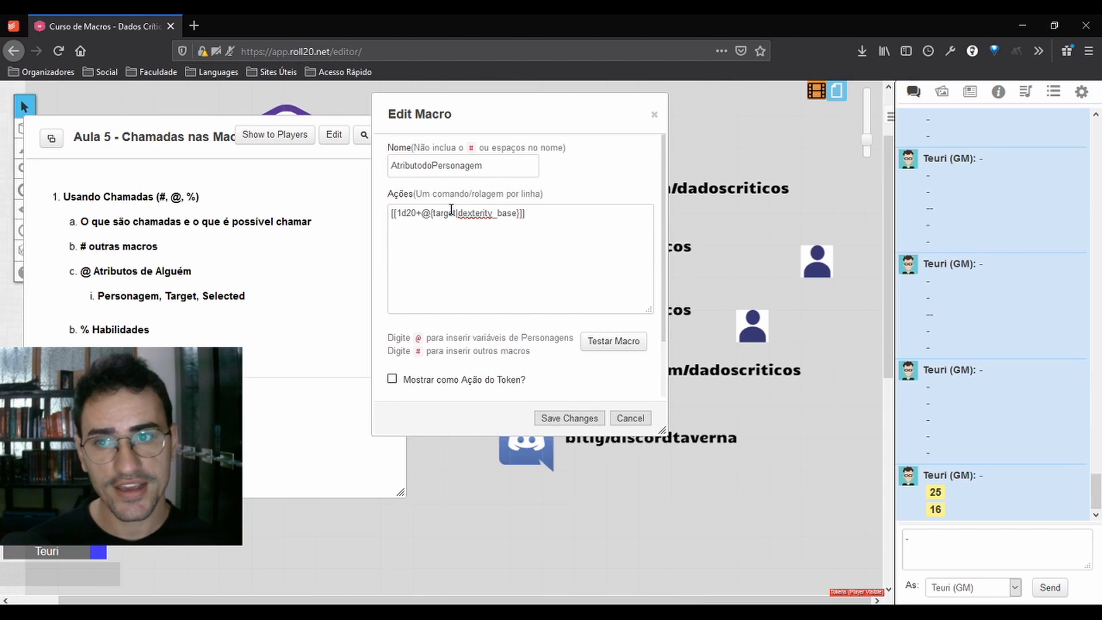
pyautogui.doubleClick(448, 207)
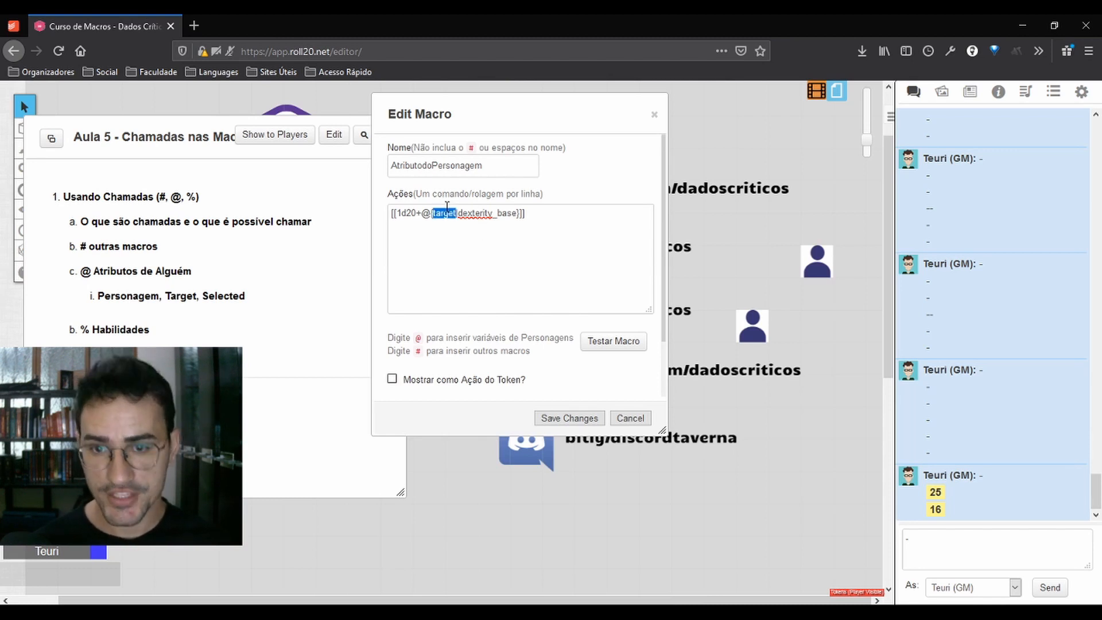
pyautogui.write('selected')
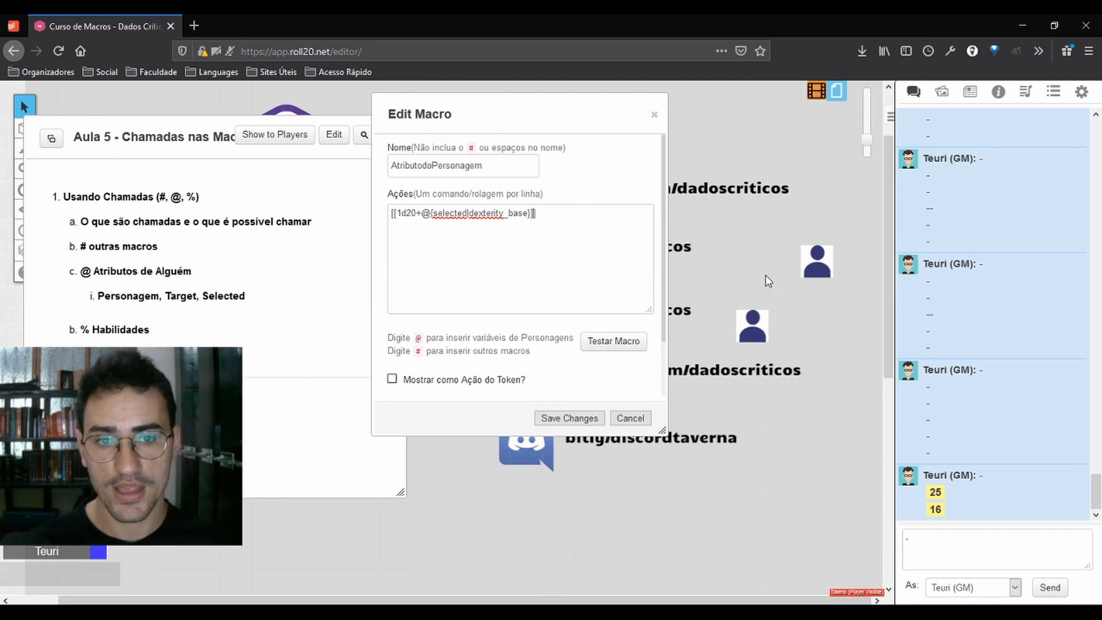
# Step: Deselect the Flov Boakle token and test the selected version of the macro with no token selected
pyautogui.click(752, 325)
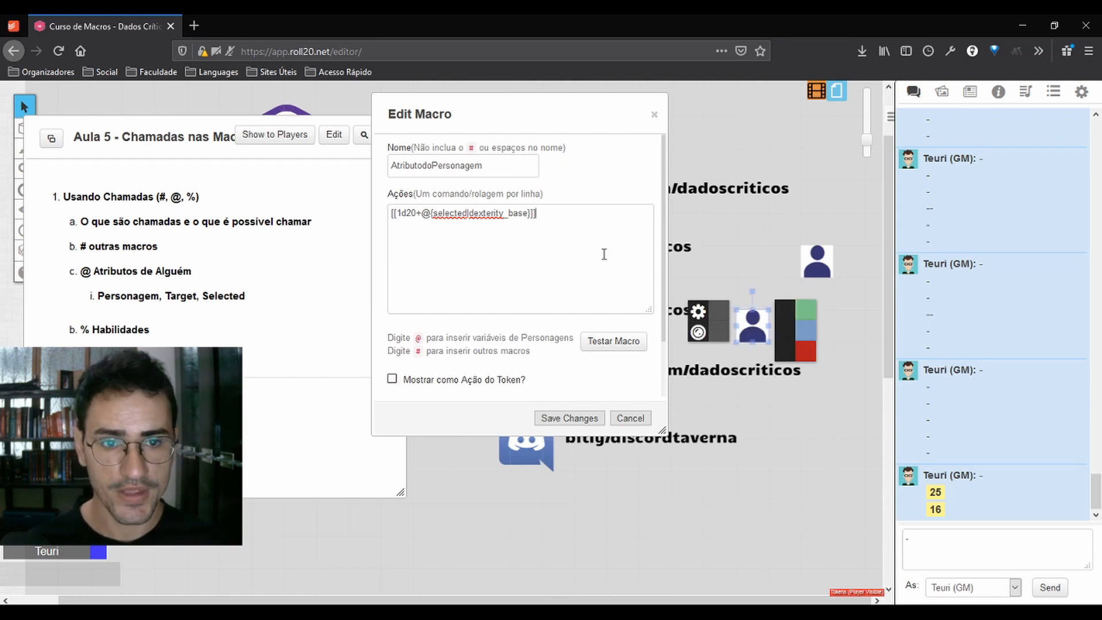
pyautogui.click(738, 243)
pyautogui.click(625, 345)
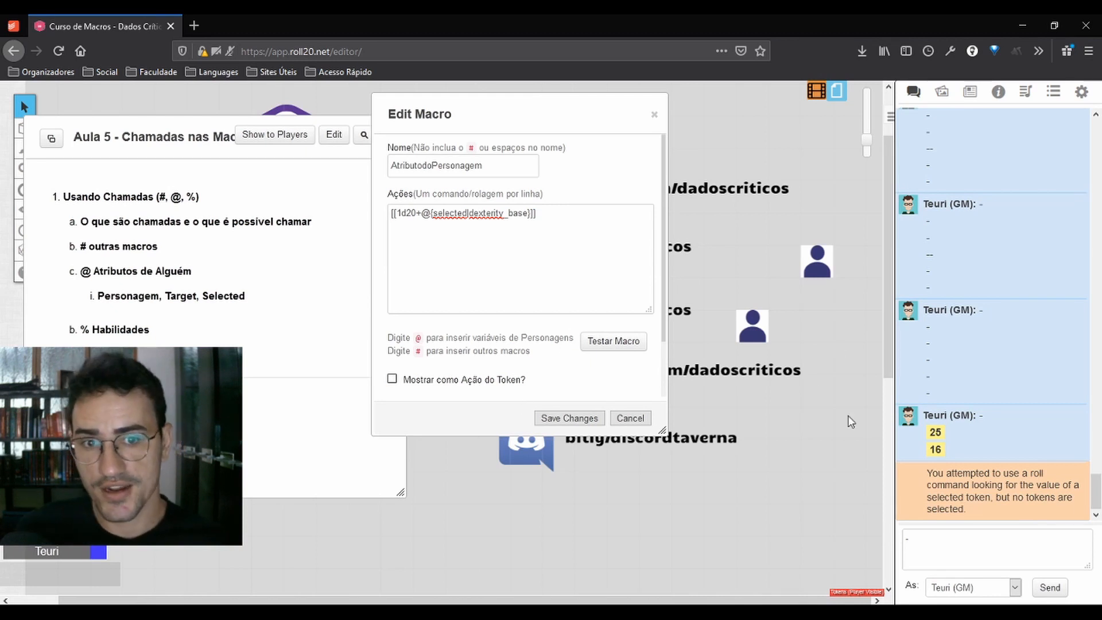
# Step: Test the macro with the Flov Boakle token selected and again with the Useunk Tist token selected, checking the rolls in the chat
pyautogui.click(757, 328)
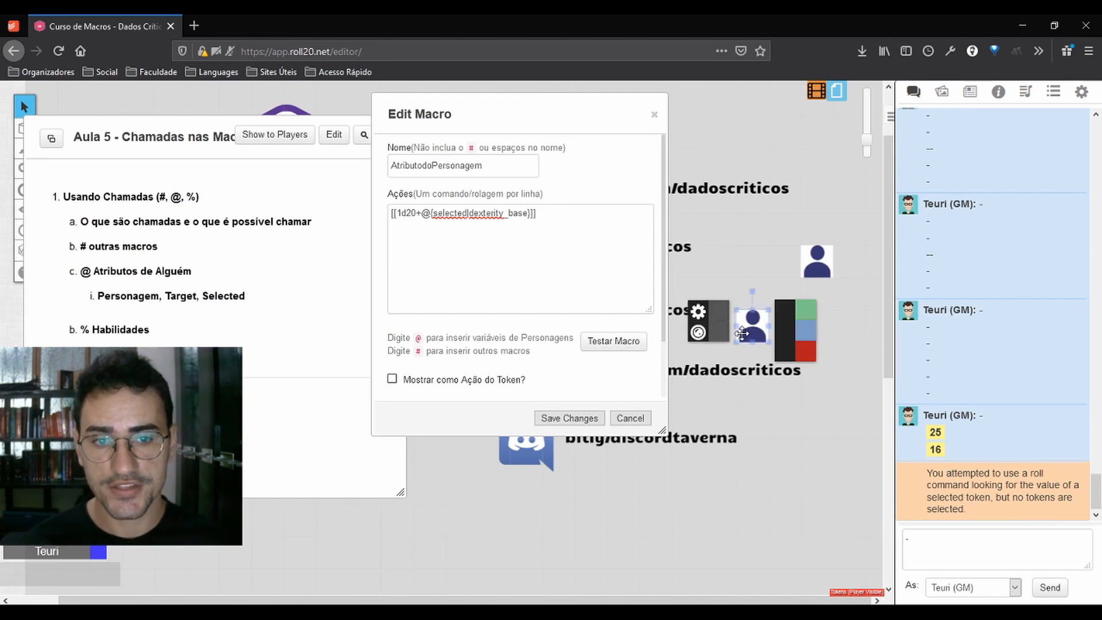
pyautogui.click(643, 344)
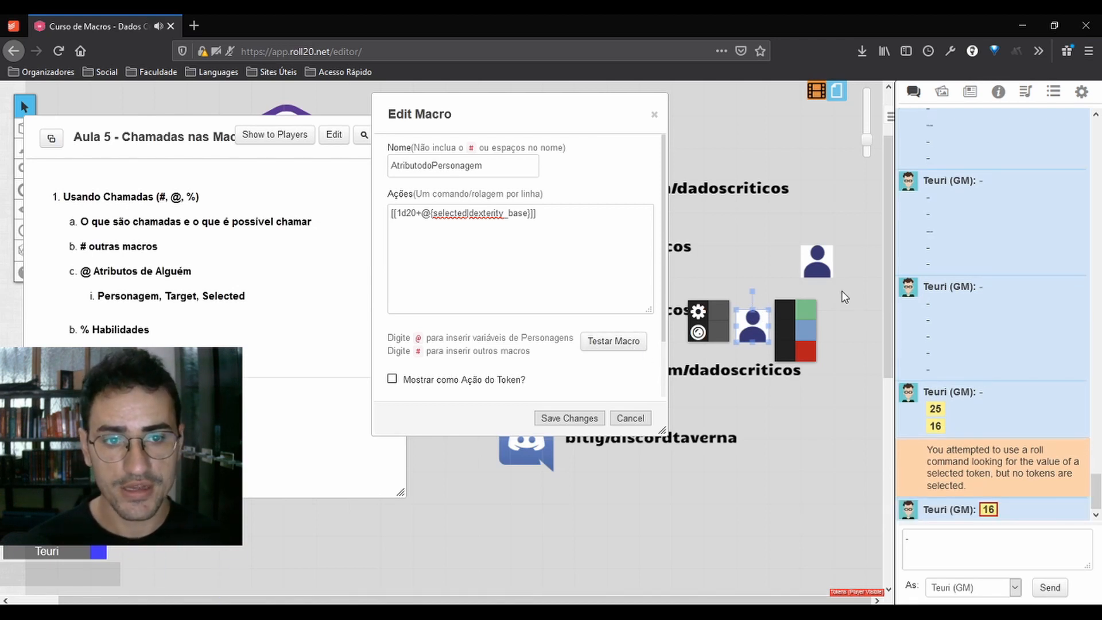
pyautogui.click(817, 261)
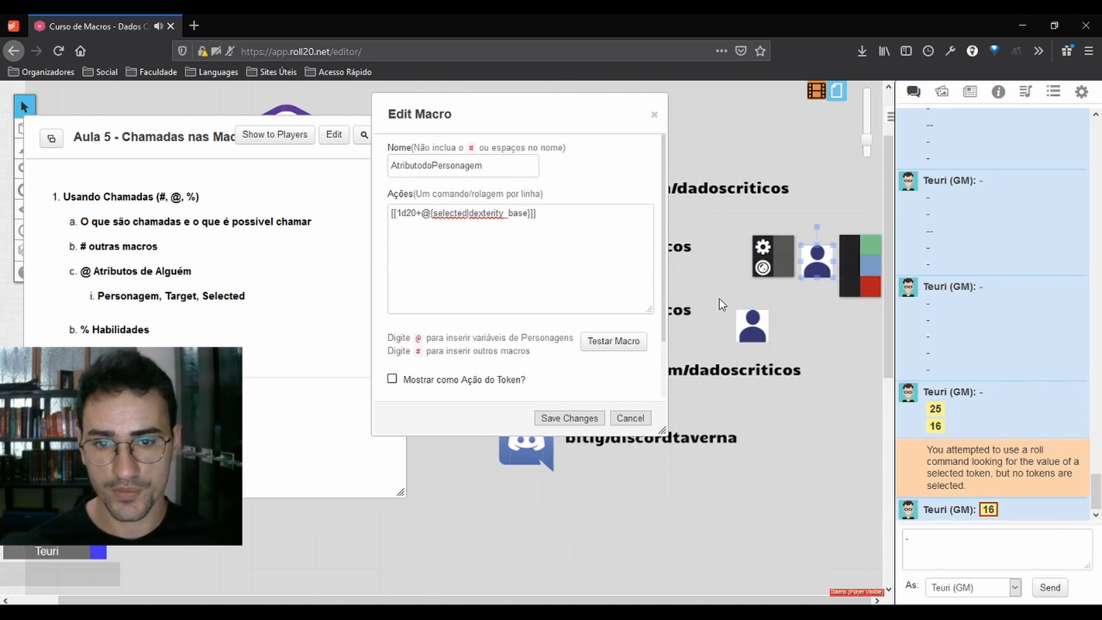
pyautogui.click(627, 344)
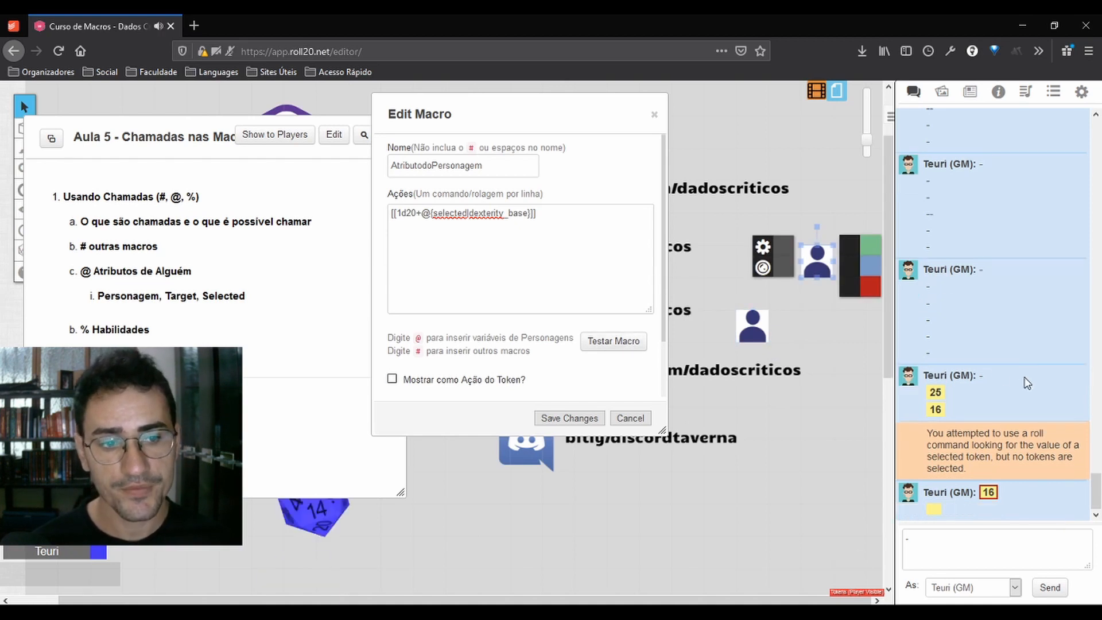
pyautogui.moveTo(939, 511)
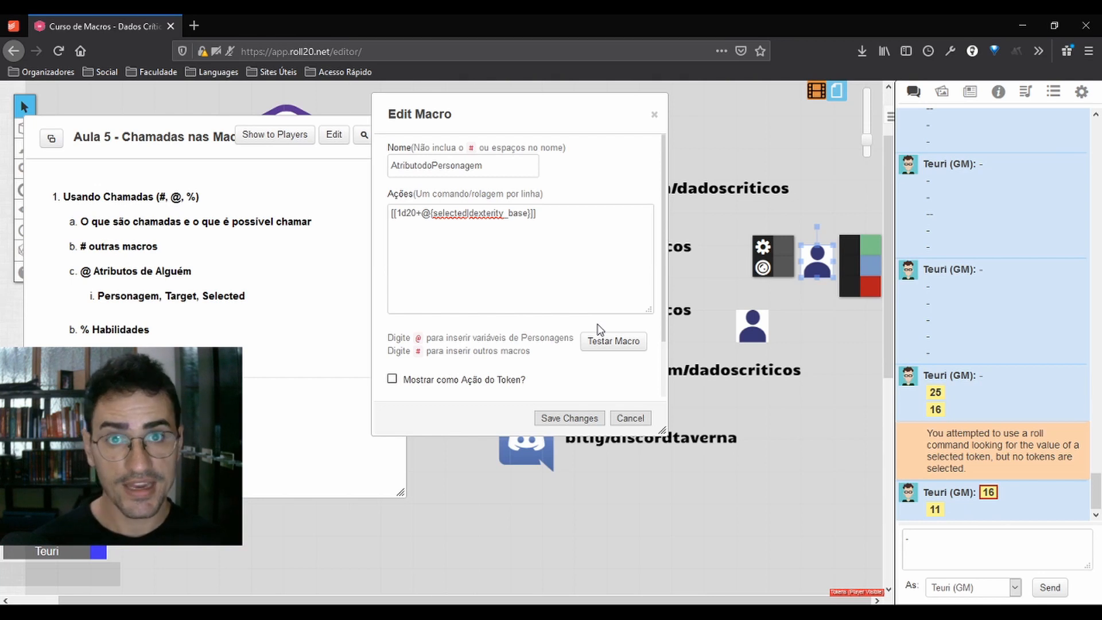
# Step: Bring the Aula 5 handout to the front, move the Edit Macro dialog clear of it, and deselect the token
pyautogui.click(221, 293)
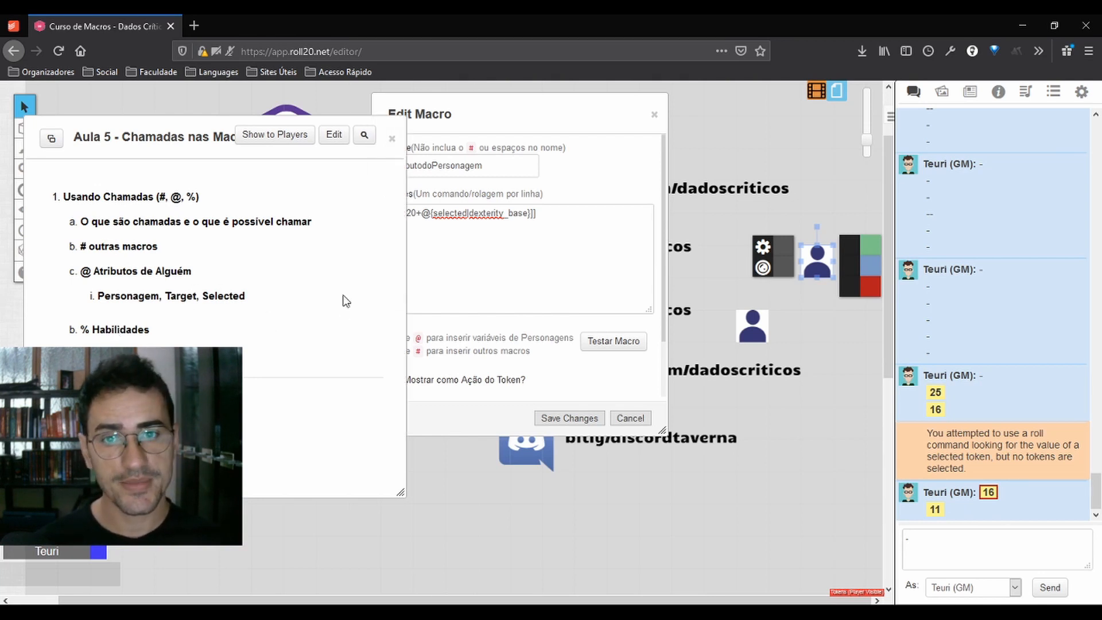
pyautogui.moveTo(514, 101); pyautogui.dragTo(561, 103)
pyautogui.click(718, 481)
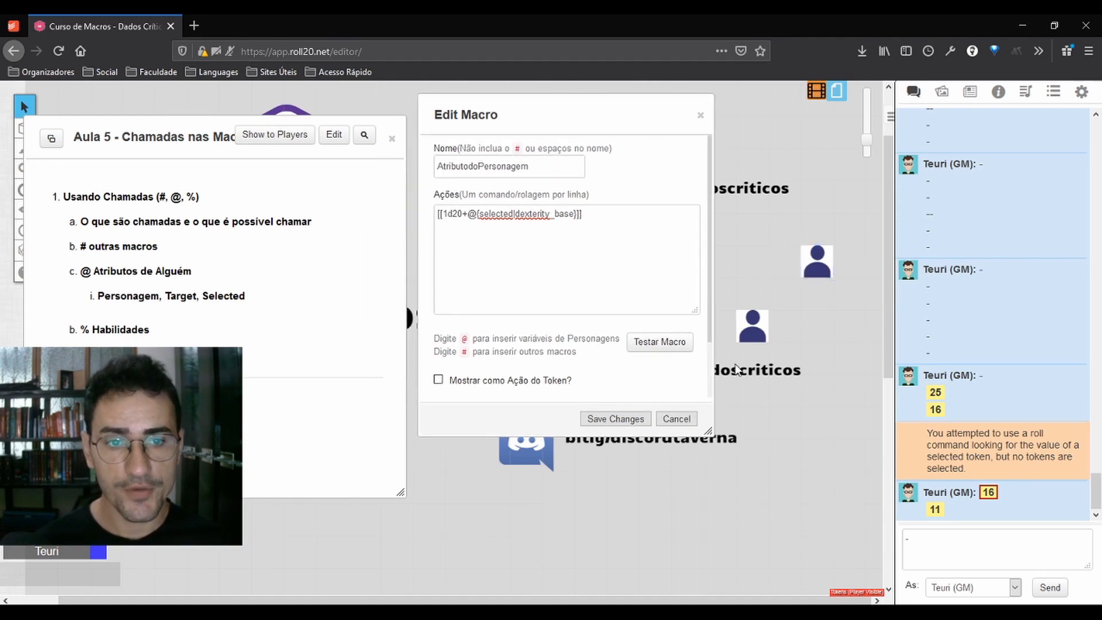
# Step: Open Flov Boakle's attributes and abilities, examine the content of the Olá ability, and collapse the character window
pyautogui.doubleClick(756, 333)
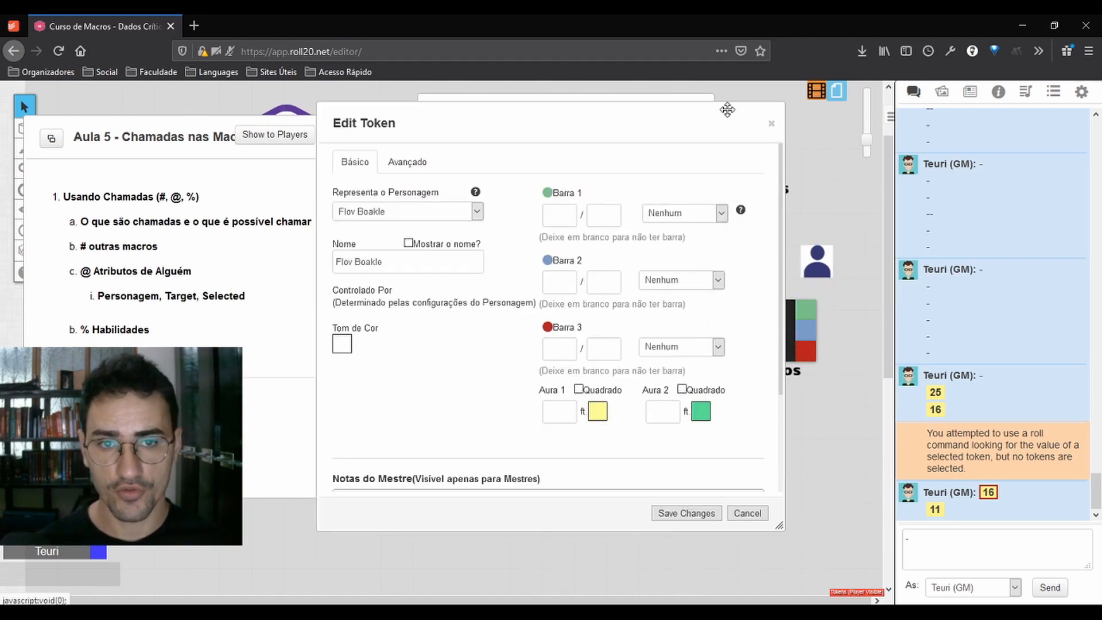
pyautogui.click(770, 122)
pyautogui.doubleClick(745, 327)
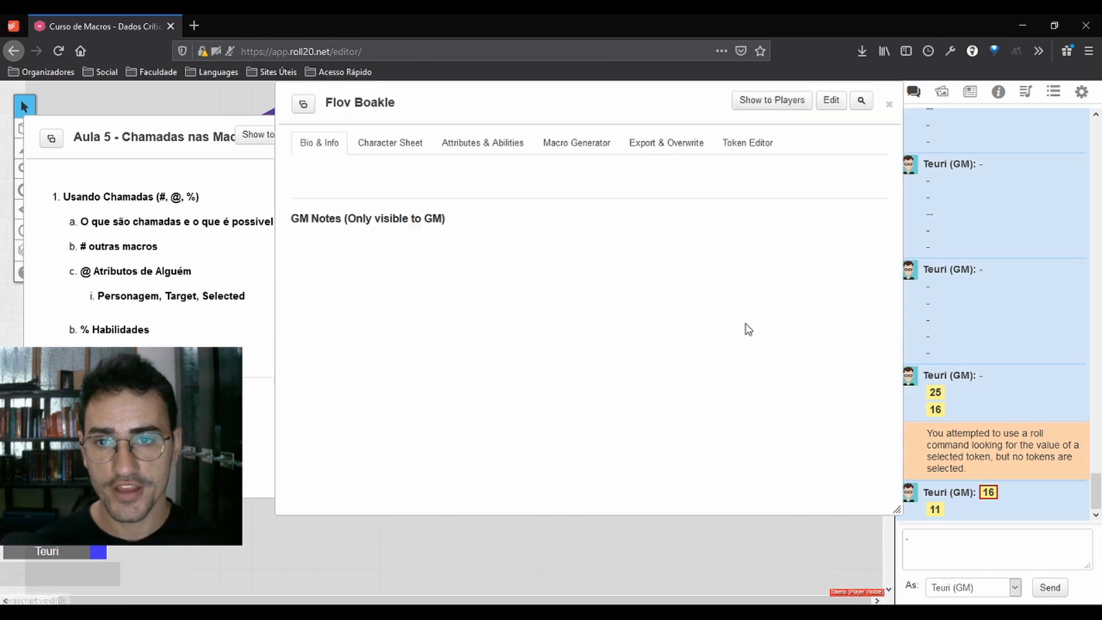
pyautogui.moveTo(430, 121); pyautogui.dragTo(334, 128)
pyautogui.click(391, 150)
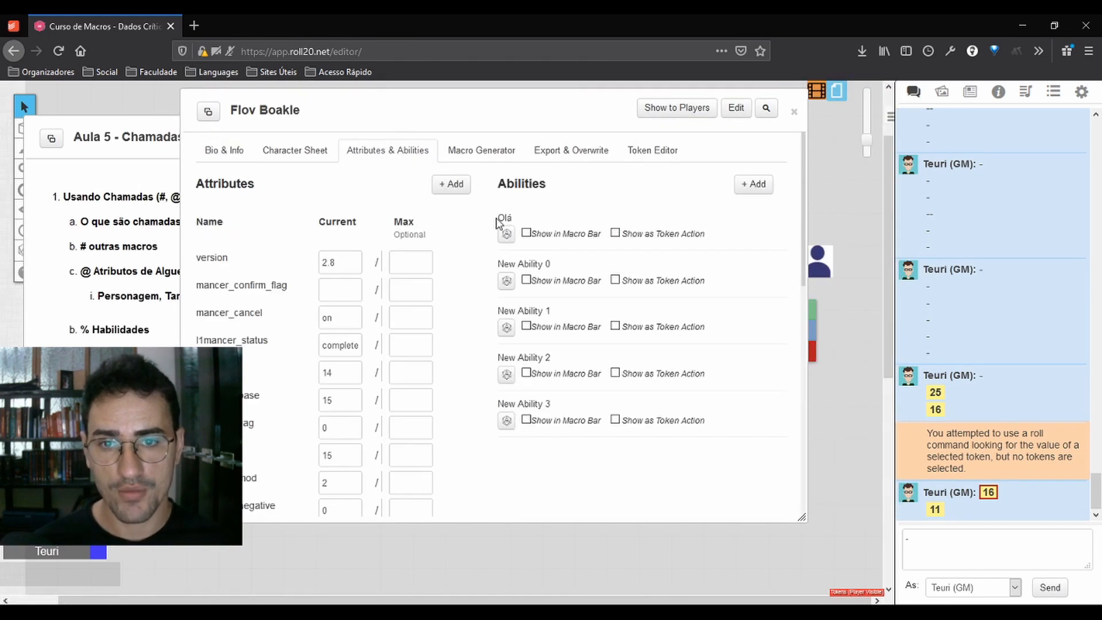
pyautogui.click(749, 219)
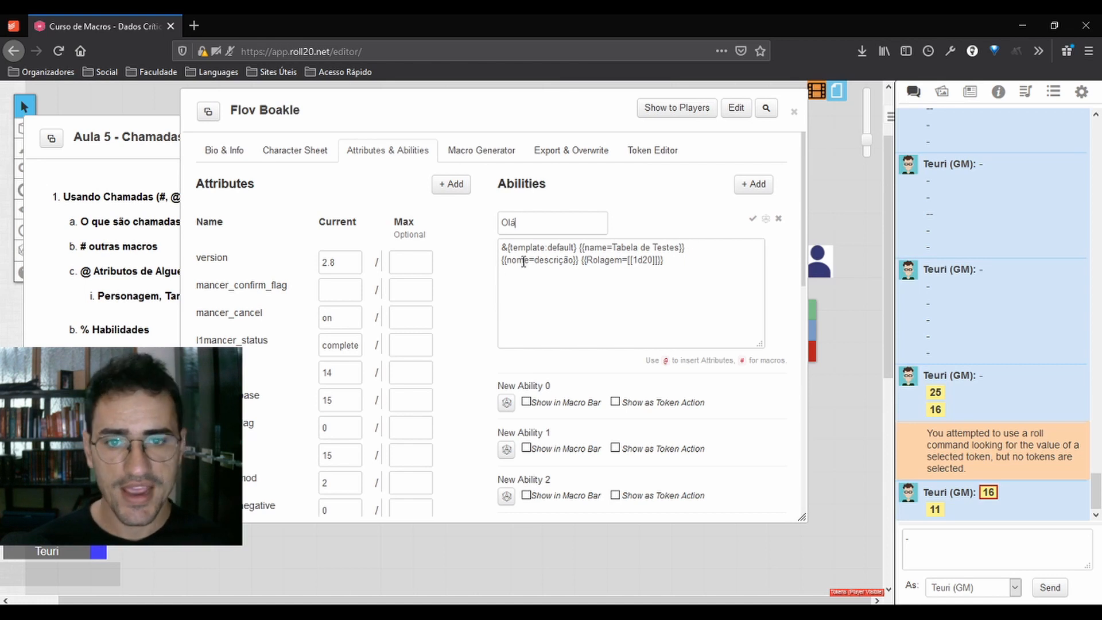
pyautogui.doubleClick(531, 115)
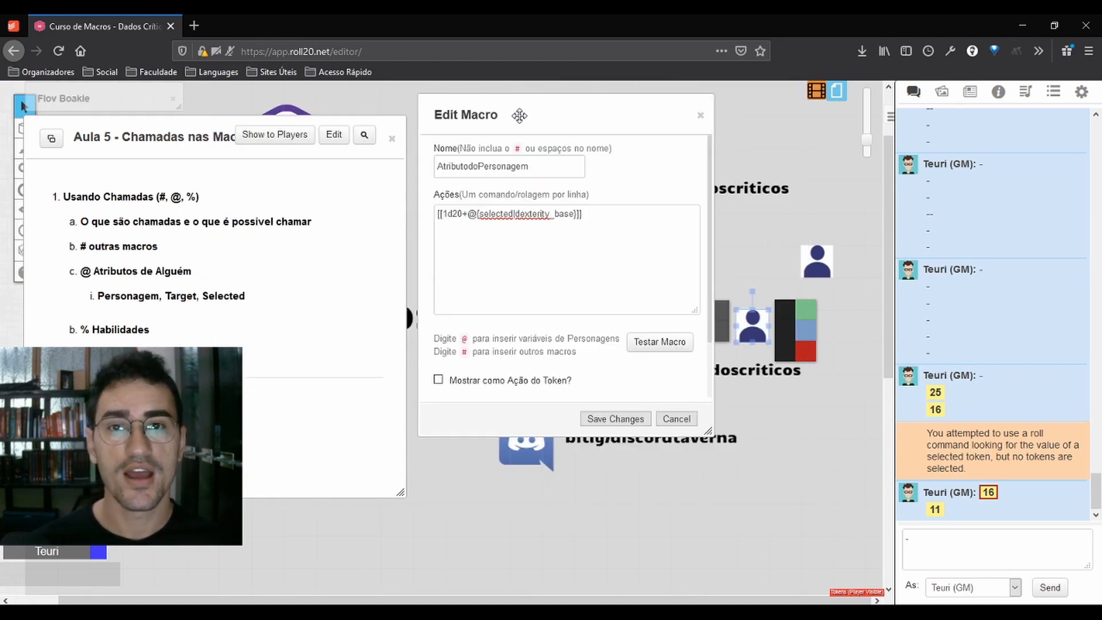
# Step: Move the Edit Macro dialog slightly lower and replace the @ in the macro's call with %
pyautogui.moveTo(528, 115)
pyautogui.mouseDown()
pyautogui.moveTo(505, 150)
pyautogui.moveTo(509, 130)
pyautogui.moveTo(534, 130)
pyautogui.mouseUp()
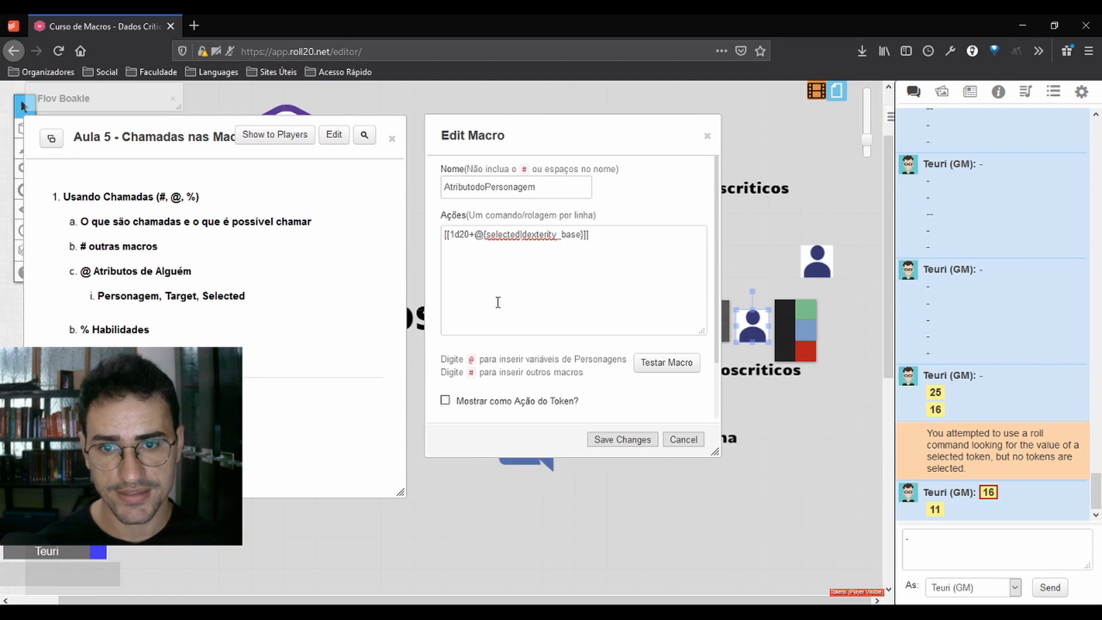
pyautogui.press('BackSpace')
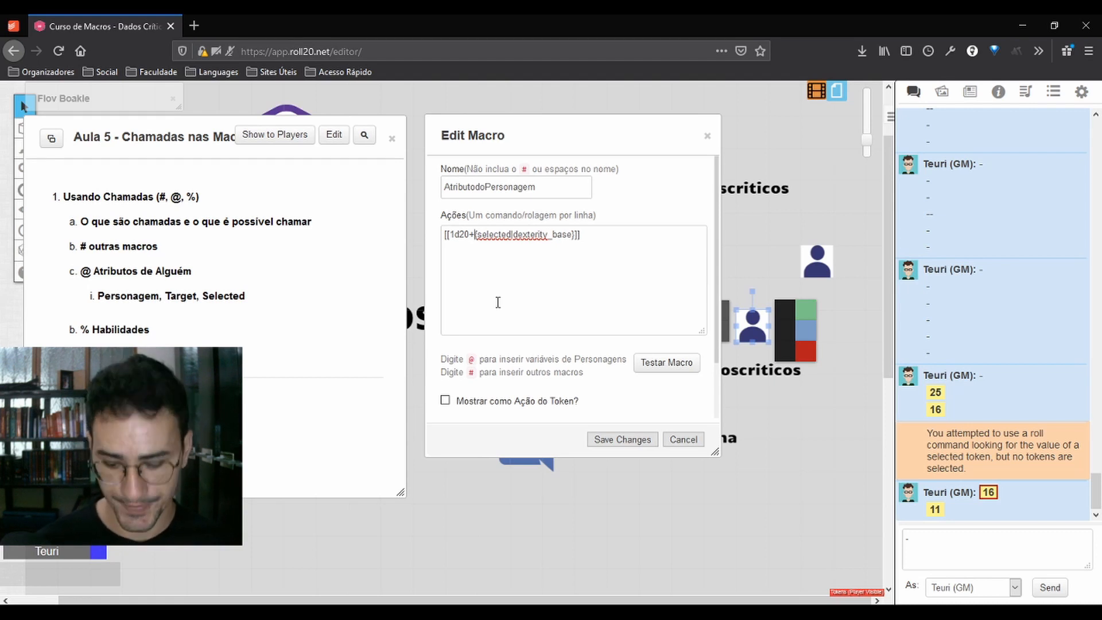
pyautogui.write('%')
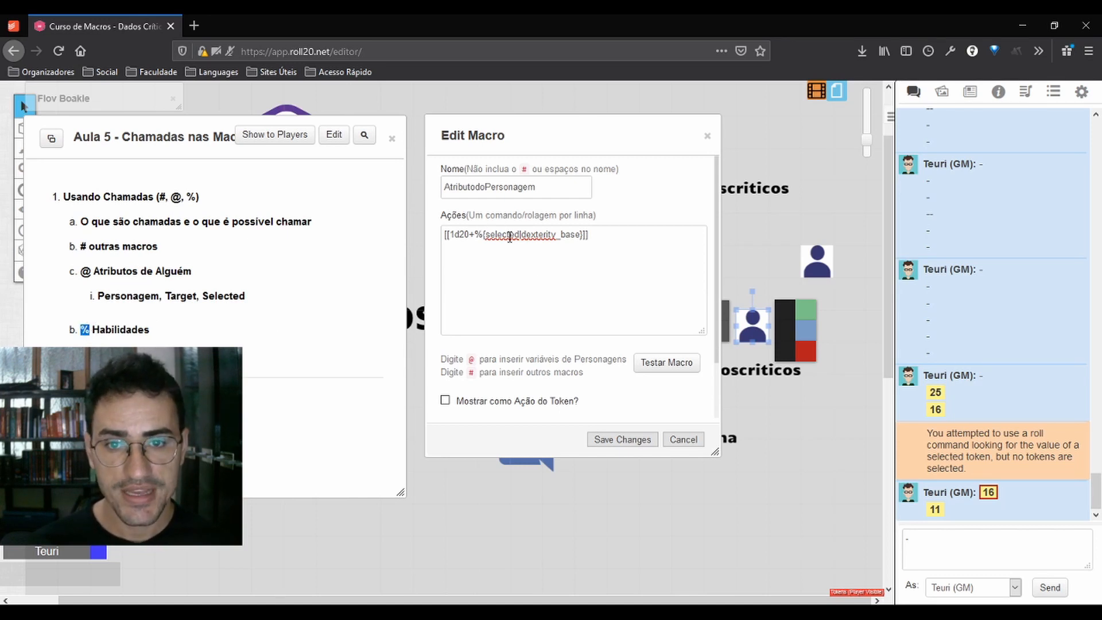
# Step: Deselect the token, shift the Edit Macro dialog closer to the handout, and check the ability's name in Flov Boakle's character window
pyautogui.click(778, 424)
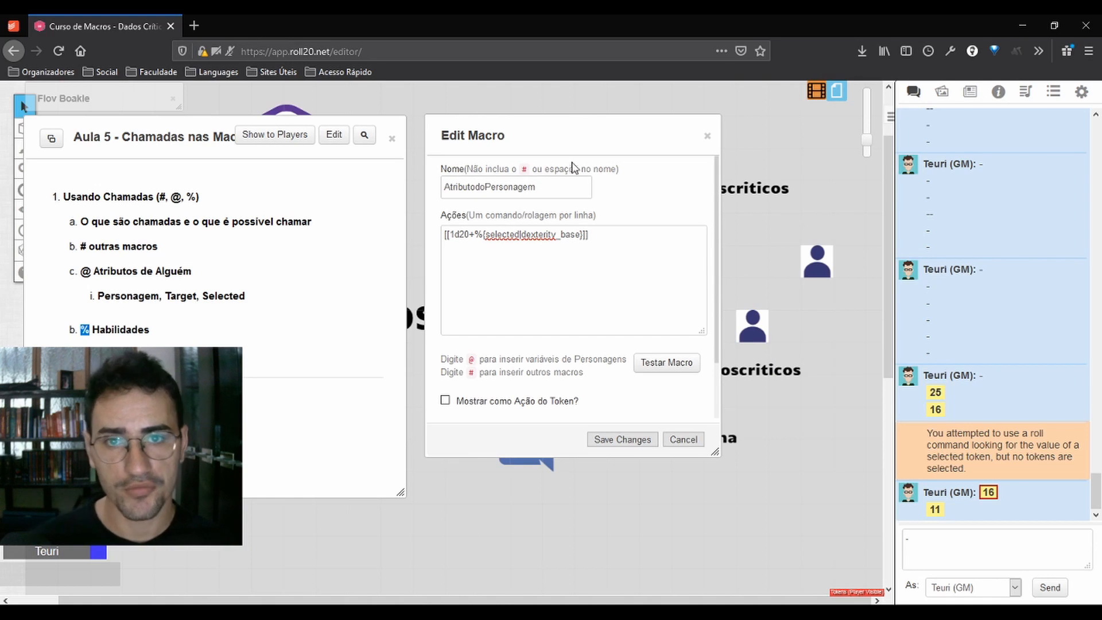
pyautogui.moveTo(578, 121); pyautogui.dragTo(521, 118)
pyautogui.moveTo(468, 233); pyautogui.dragTo(510, 236)
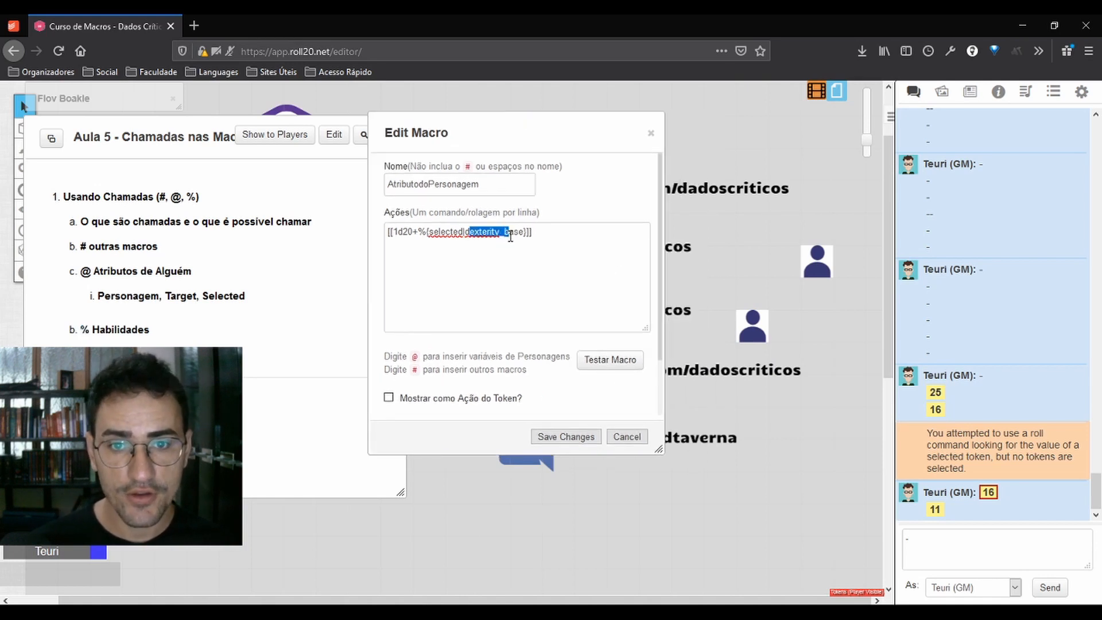
pyautogui.click(44, 89)
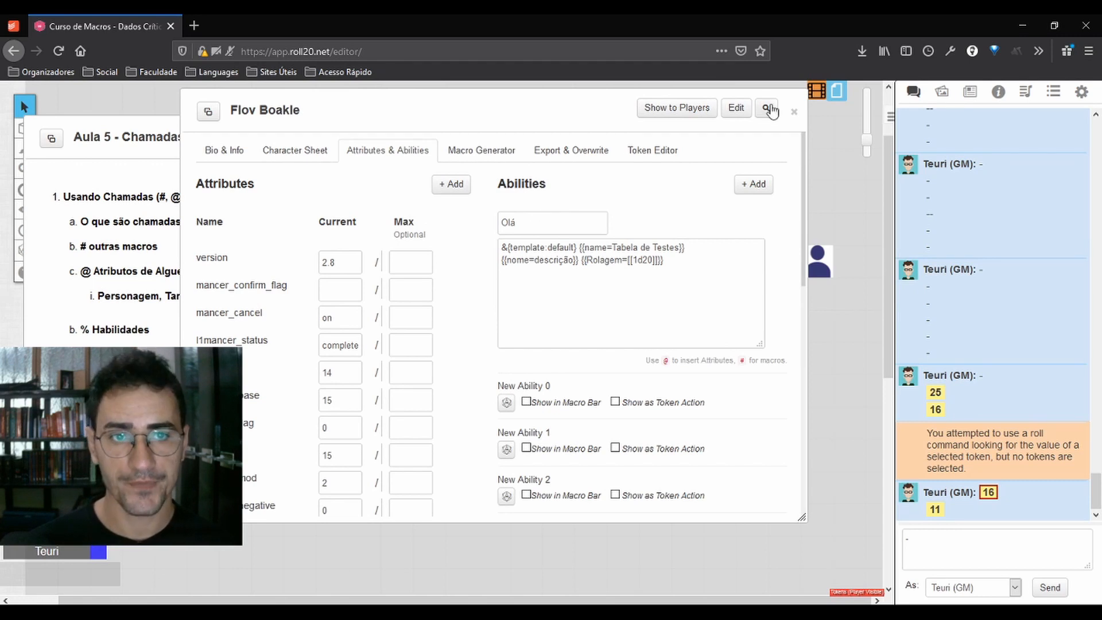
pyautogui.click(796, 113)
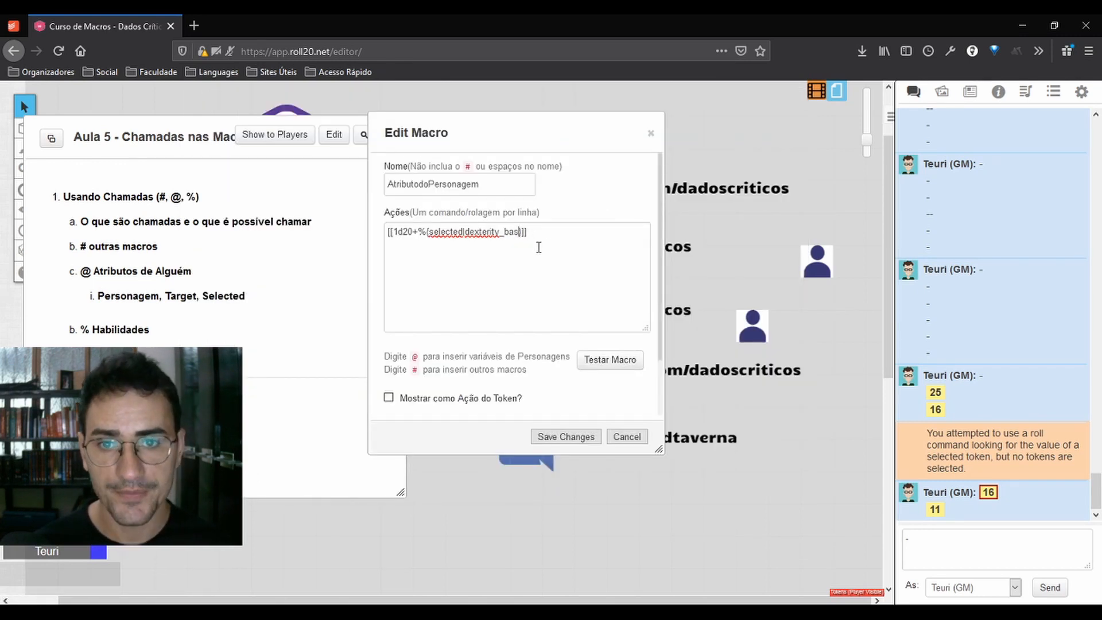
# Step: Replace dexterity_base with the ability name Olá in the macro's % call
pyautogui.press('BackSpace')
pyautogui.press('BackSpace')
pyautogui.press('BackSpace')
pyautogui.press('BackSpace')
pyautogui.press('BackSpace')
pyautogui.press('BackSpace')
pyautogui.press('BackSpace')
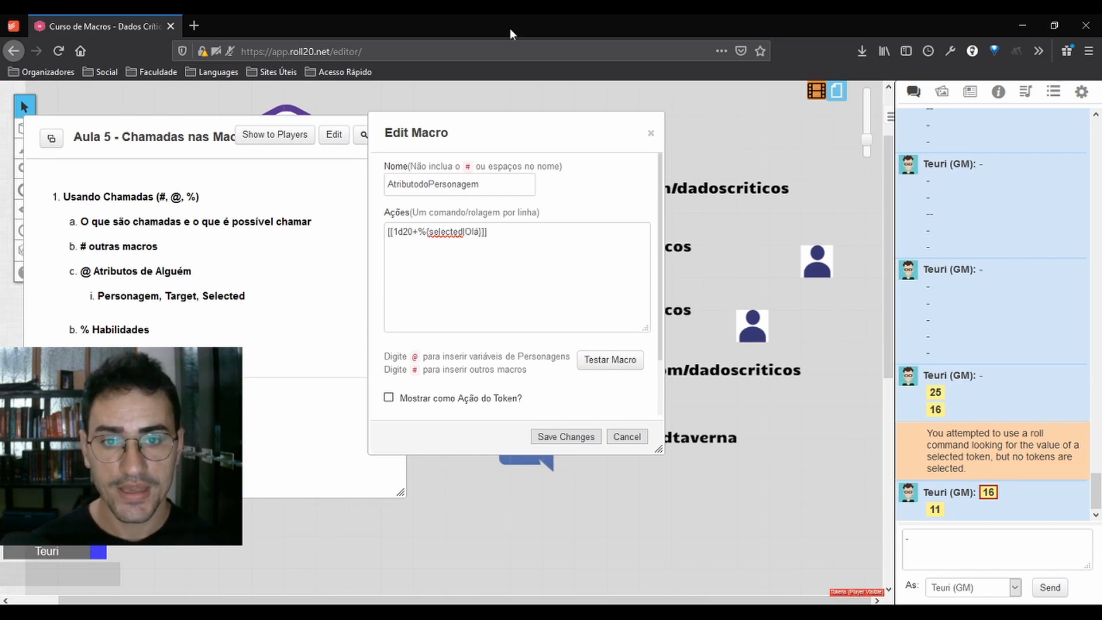
# Step: Test the macro with the Flov Boakle token selected and check the output in the chat
pyautogui.click(746, 322)
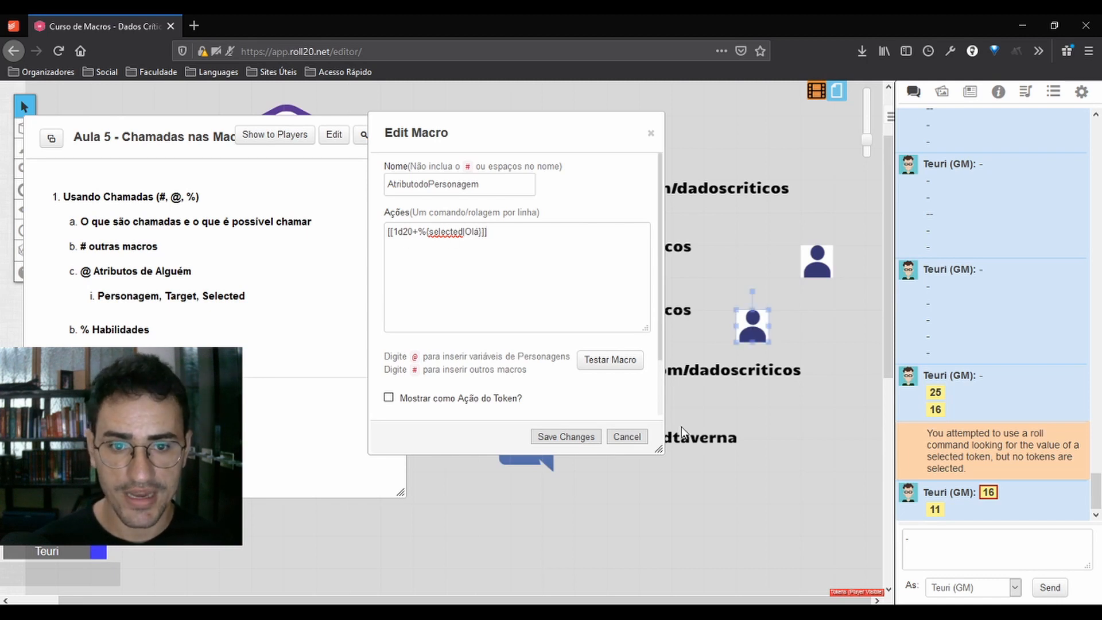
pyautogui.click(620, 374)
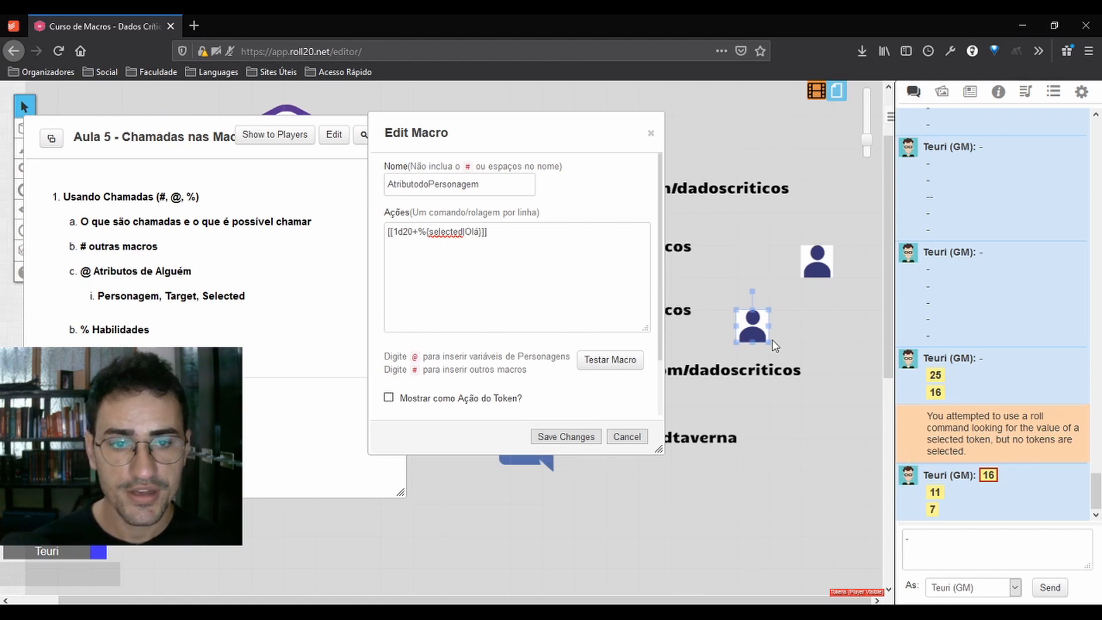
pyautogui.moveTo(932, 511)
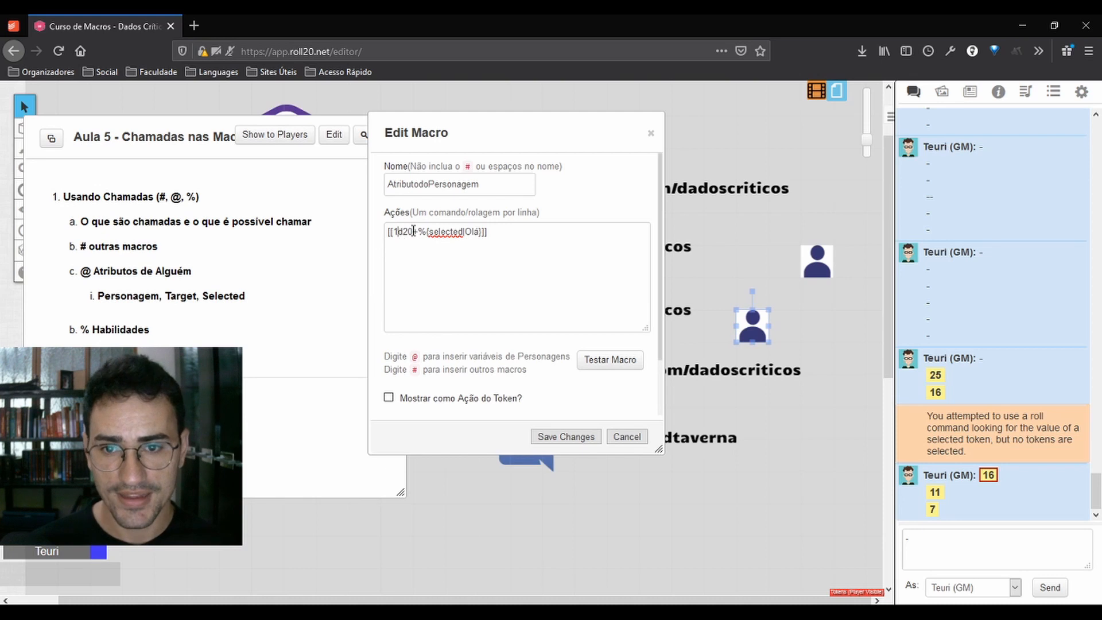
# Step: Reduce the macro's actions to %{selected|Olá} by removing the 1d20 roll and its brackets, and test it
pyautogui.moveTo(418, 231); pyautogui.dragTo(385, 232)
pyautogui.press('BackSpace')
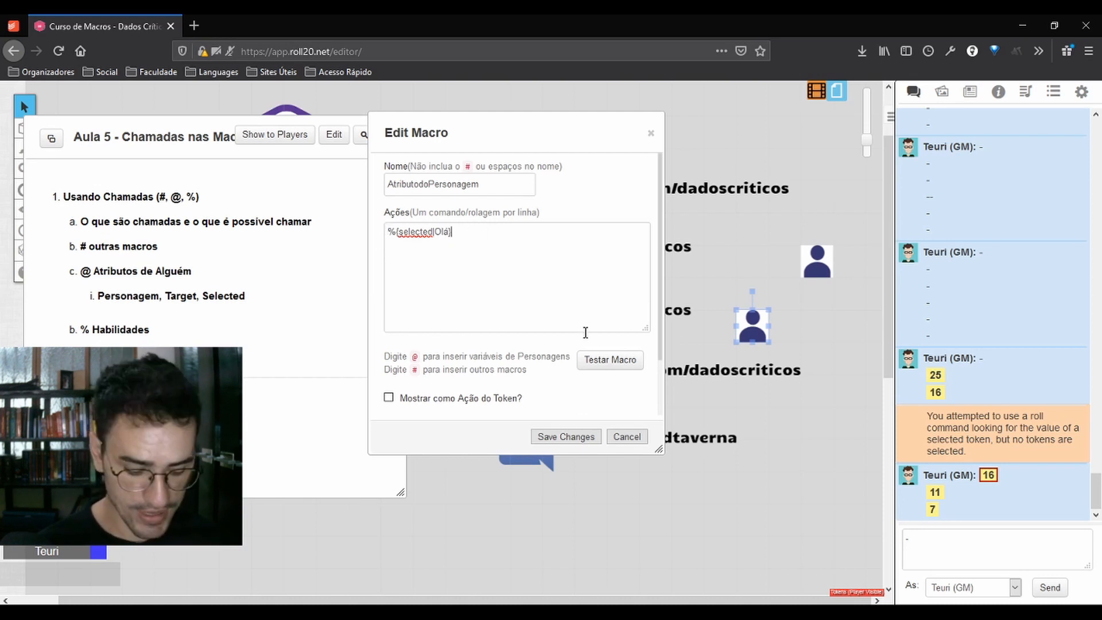
pyautogui.click(600, 362)
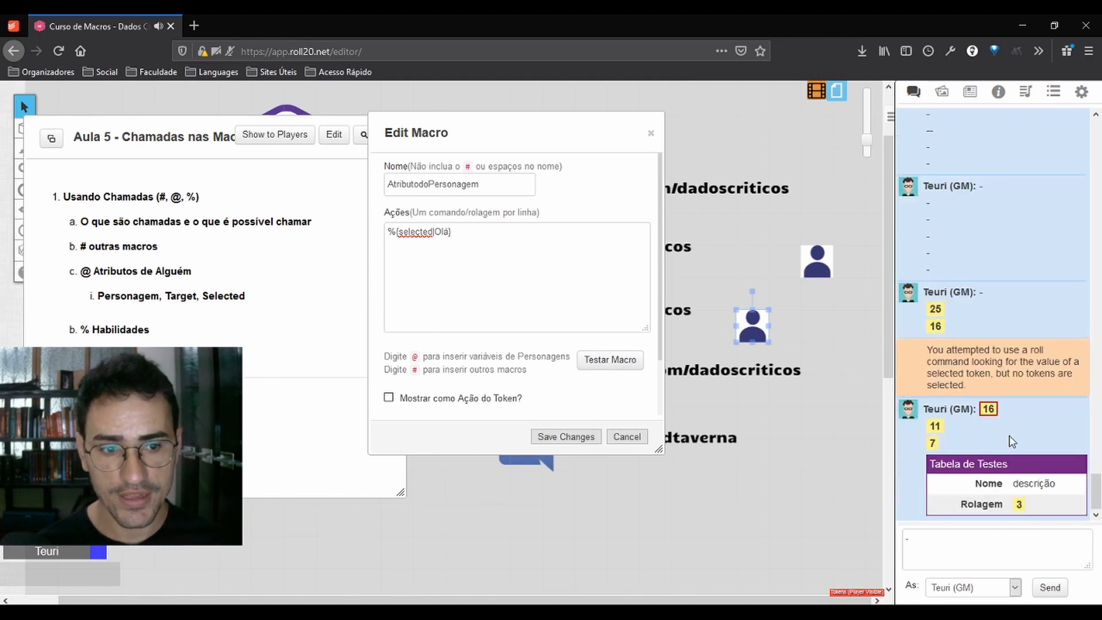
pyautogui.moveTo(932, 444)
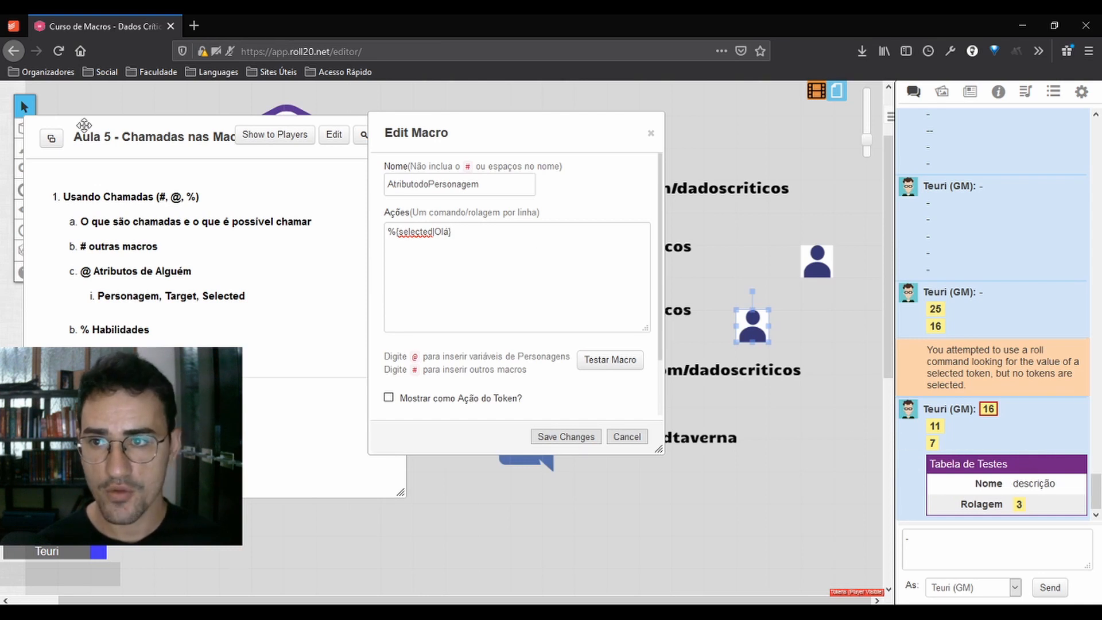
# Step: Move the Aula 5 handout lower, open Flov Boakle's attributes and abilities, and save and run the Olá ability
pyautogui.moveTo(84, 124); pyautogui.dragTo(72, 163)
pyautogui.click(760, 385)
pyautogui.doubleClick(752, 325)
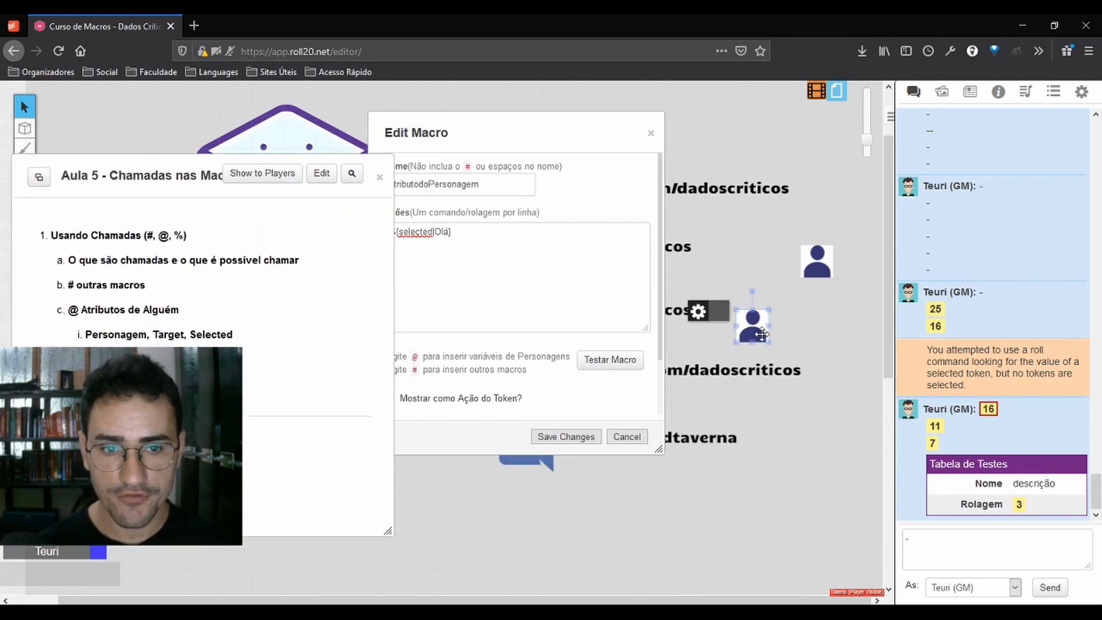
pyautogui.click(765, 515)
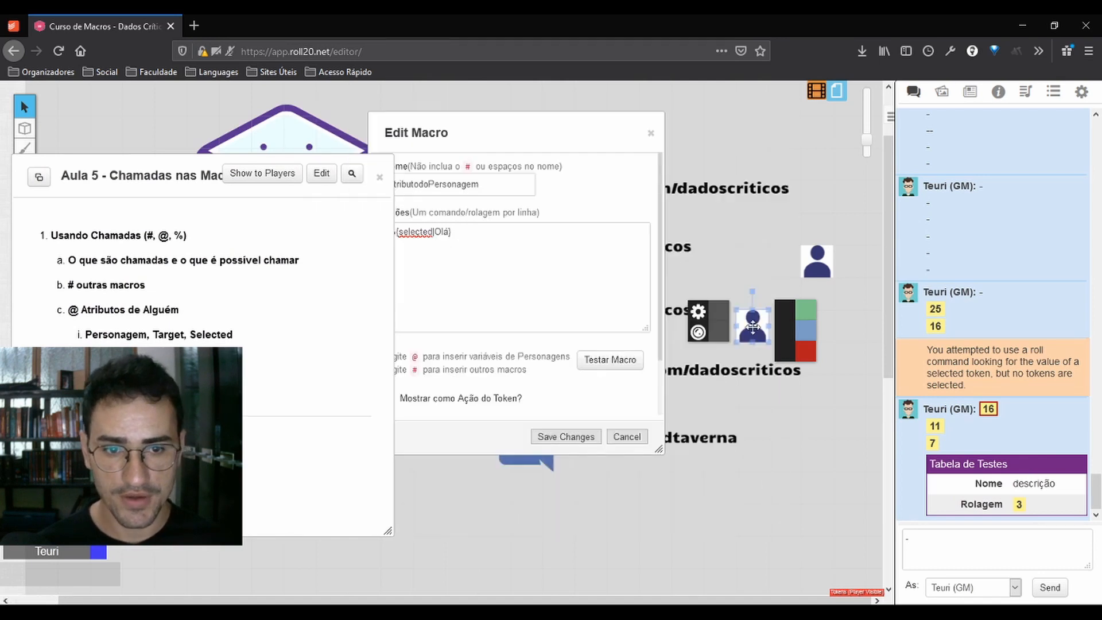
pyautogui.doubleClick(749, 324)
pyautogui.click(358, 145)
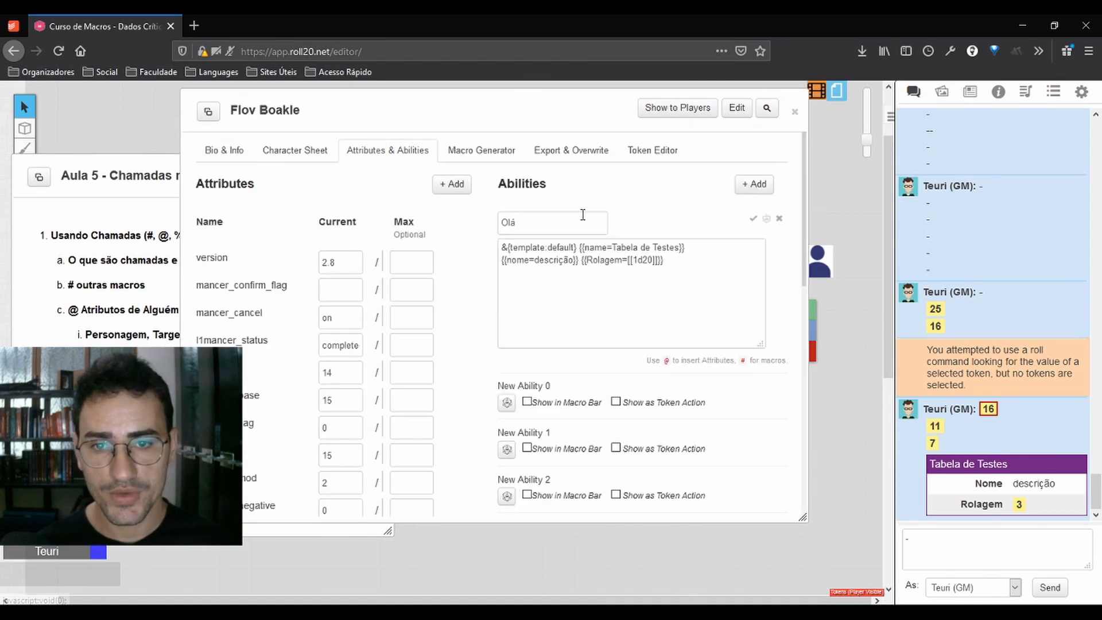
pyautogui.click(756, 224)
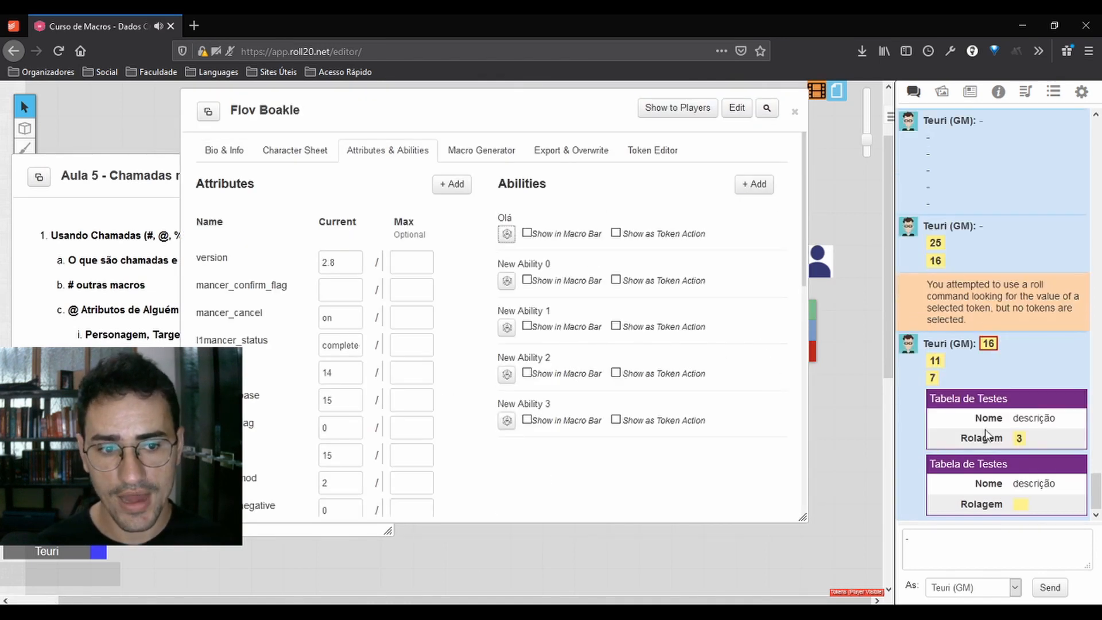
# Step: Close the character window, collapse the Edit Macro dialog, and deselect the token
pyautogui.click(797, 112)
pyautogui.doubleClick(512, 126)
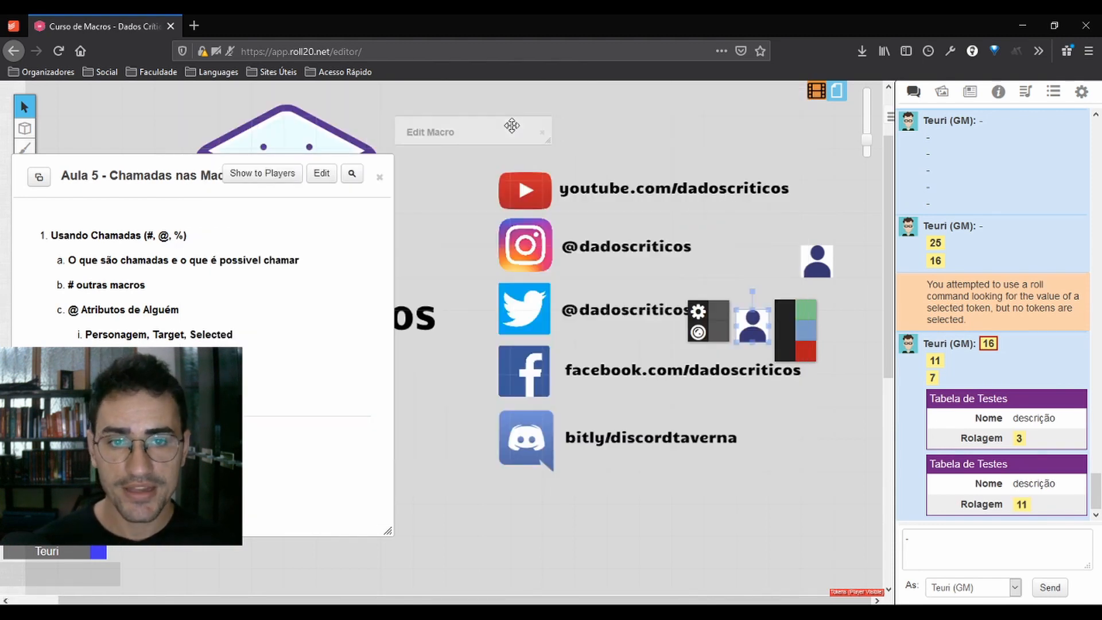
pyautogui.click(438, 208)
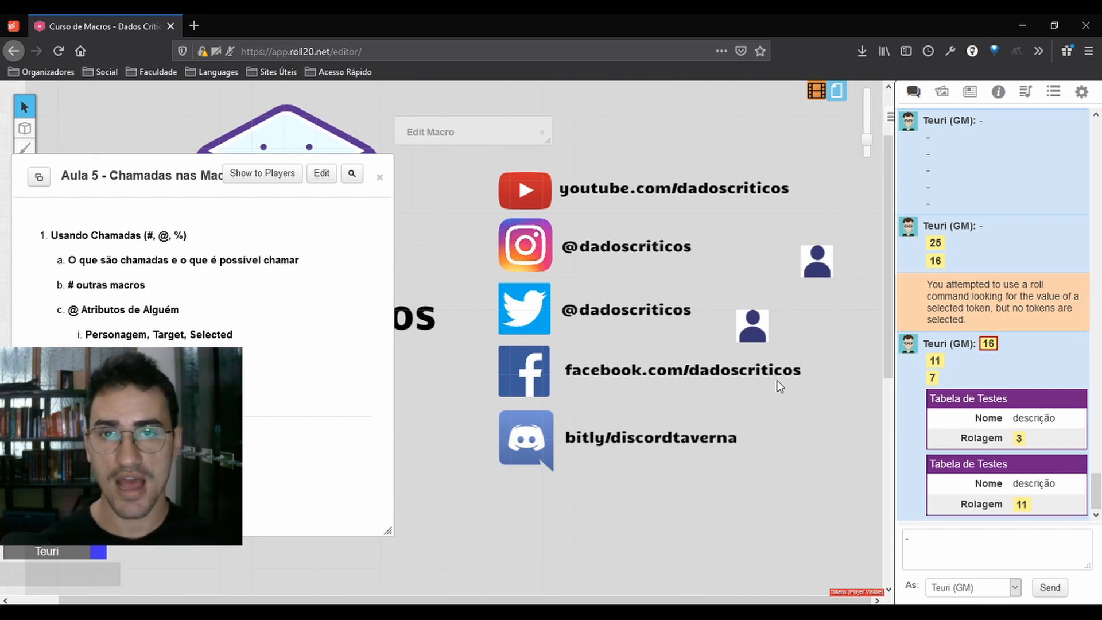
# Step: Display the macros list and set Flov Boakle's Olá ability to show as a token action
pyautogui.doubleClick(738, 322)
pyautogui.click(1054, 91)
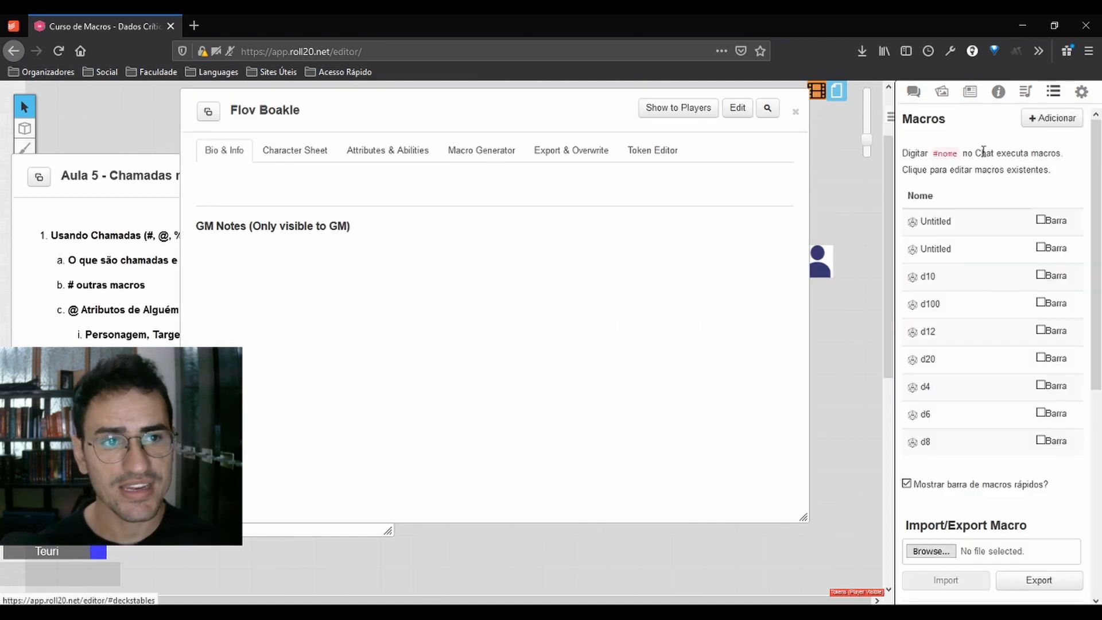
pyautogui.click(316, 155)
pyautogui.click(388, 150)
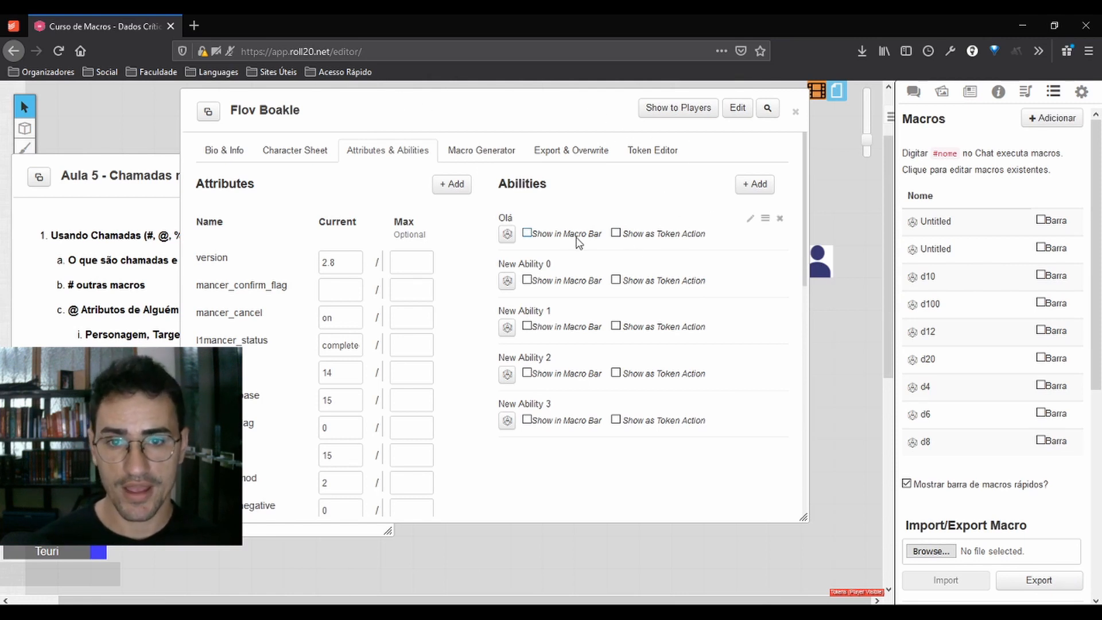
pyautogui.click(616, 233)
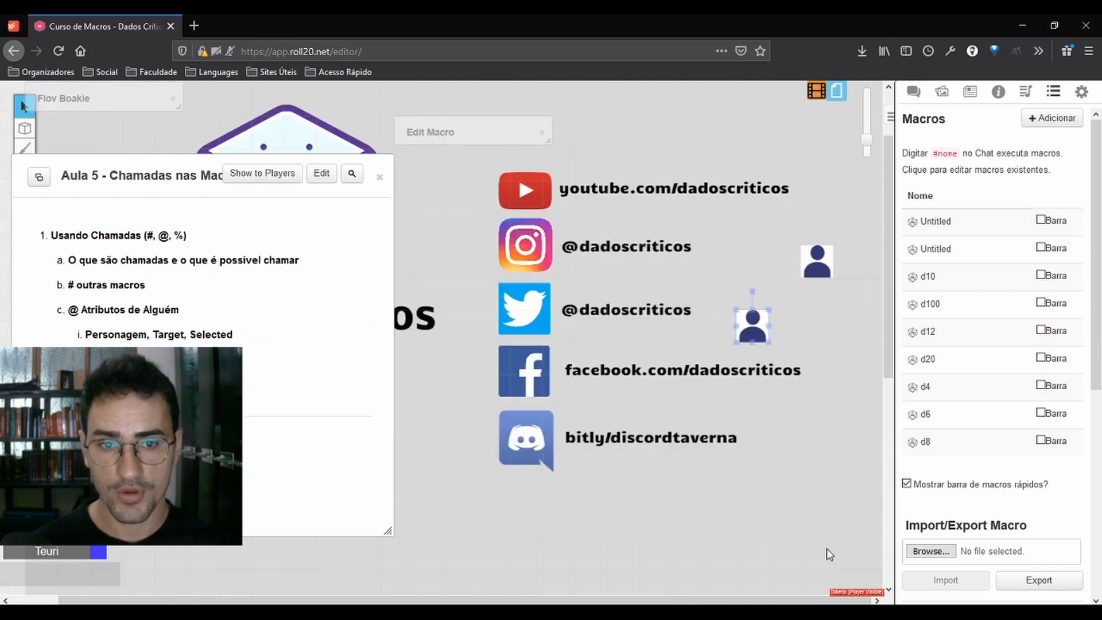
# Step: Collapse the character window, select the Flov Boakle token to check its token action, and deselect it
pyautogui.doubleClick(551, 117)
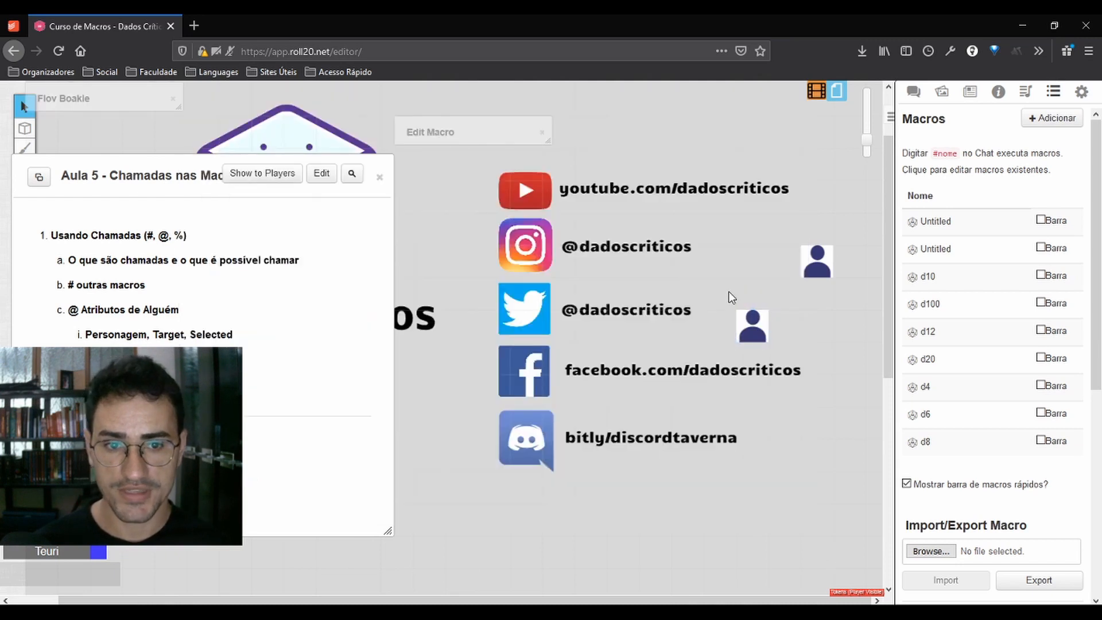
pyautogui.click(752, 326)
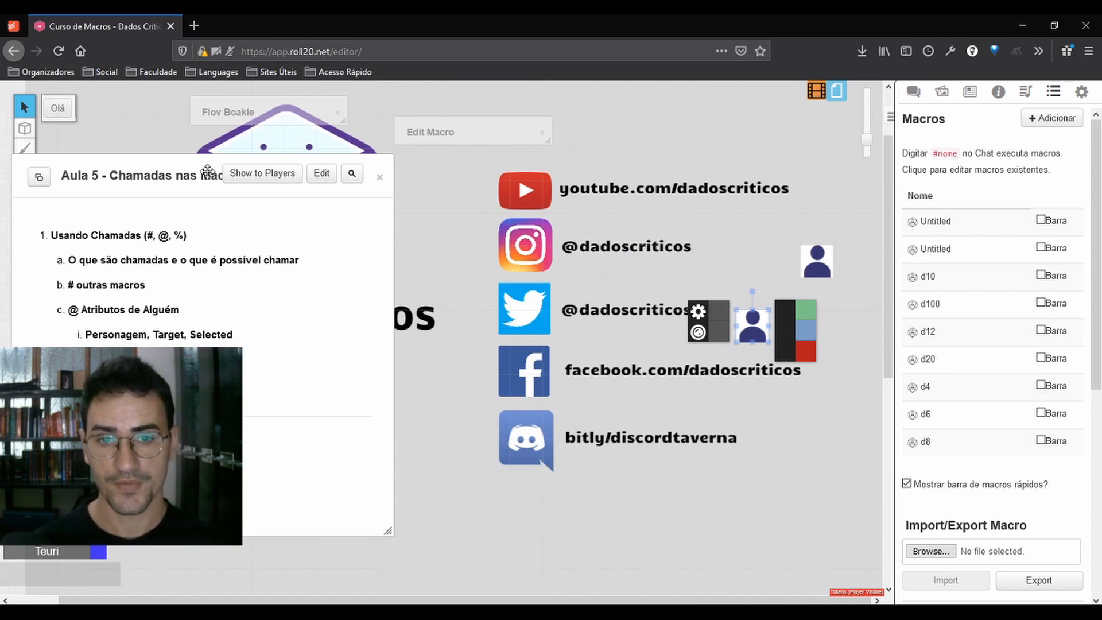
pyautogui.click(634, 451)
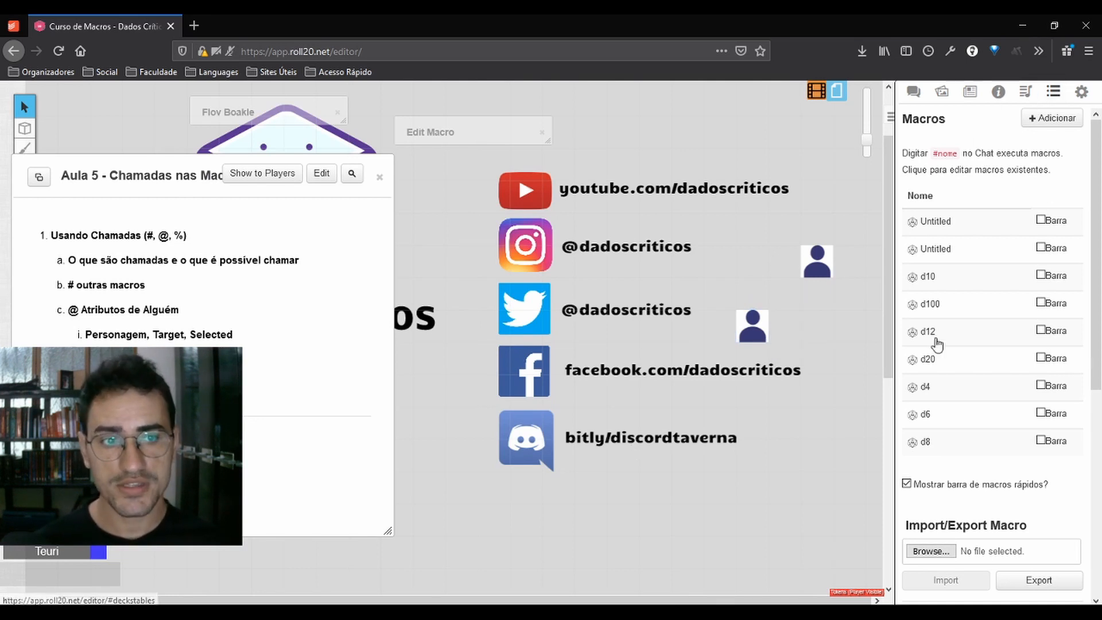
# Step: Look through the macros list and open Useunk Tist's attributes and abilities from the journal
pyautogui.scroll(-5, 979, 230)
pyautogui.scroll(6, 962, 386)
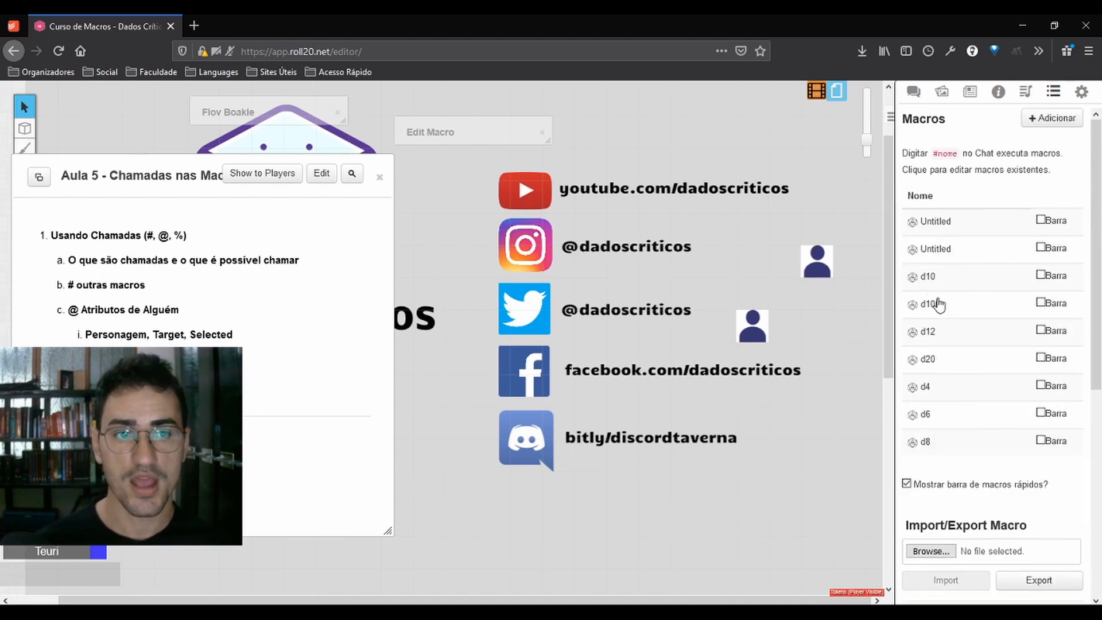
pyautogui.scroll(-5, 974, 229)
pyautogui.scroll(5, 985, 555)
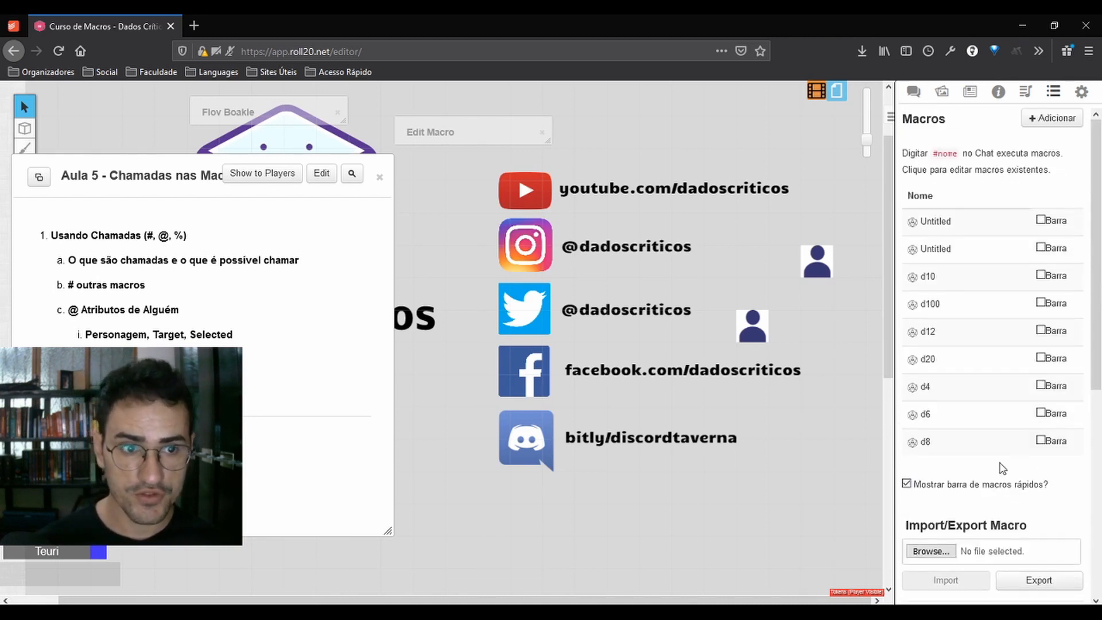
pyautogui.scroll(-1, 998, 467)
pyautogui.click(969, 95)
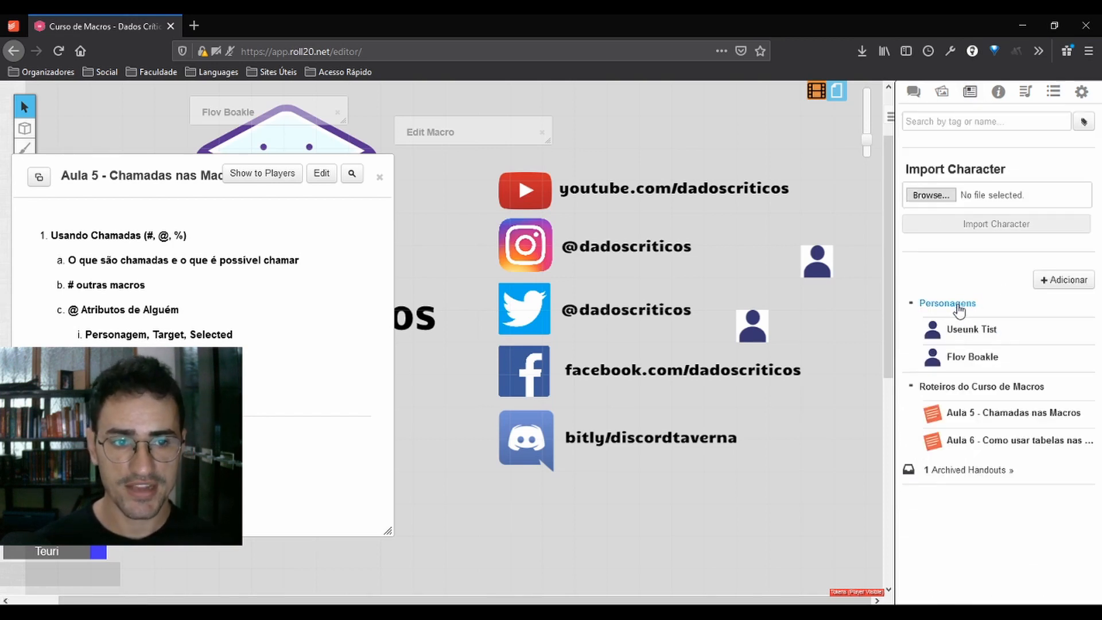
pyautogui.click(972, 340)
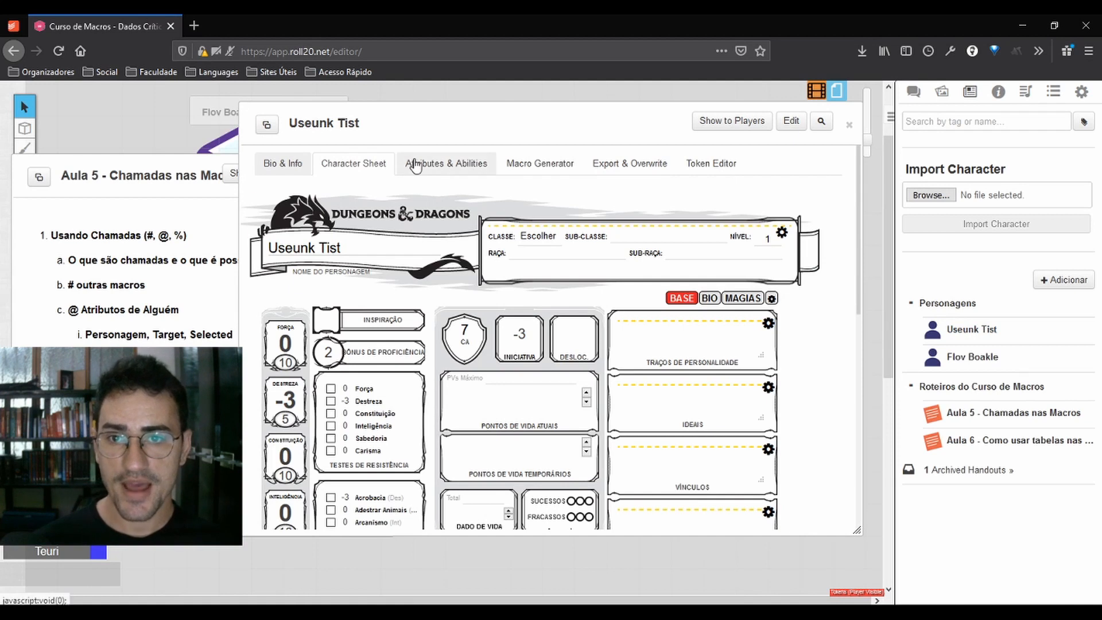
pyautogui.click(436, 163)
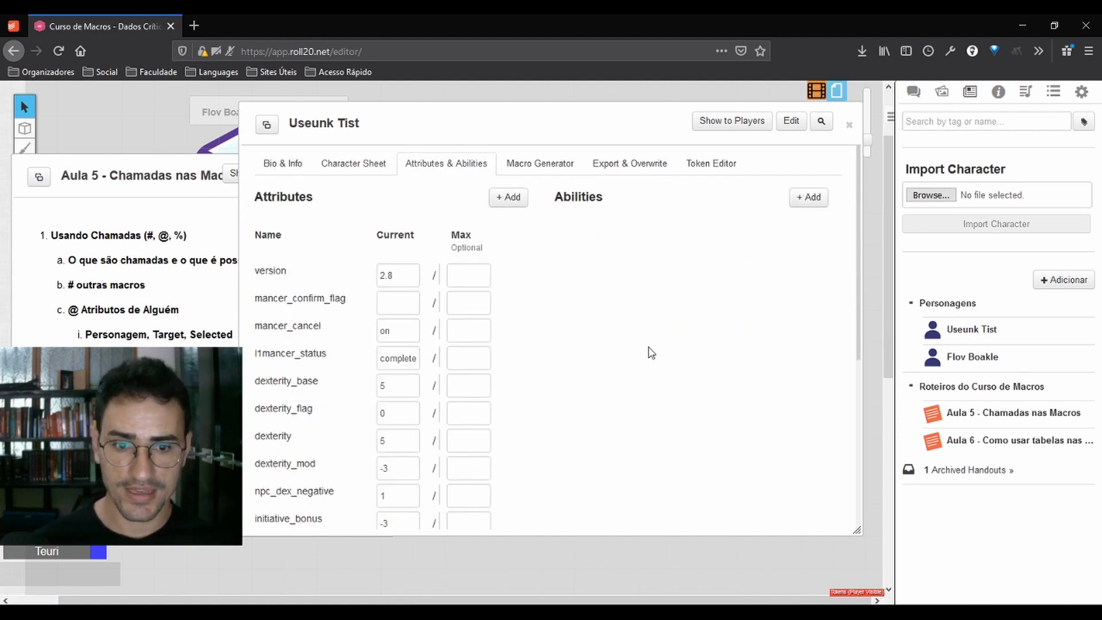
# Step: Rename the Useunk Tist character as Macros para Criar NPC and save the change
pyautogui.click(791, 122)
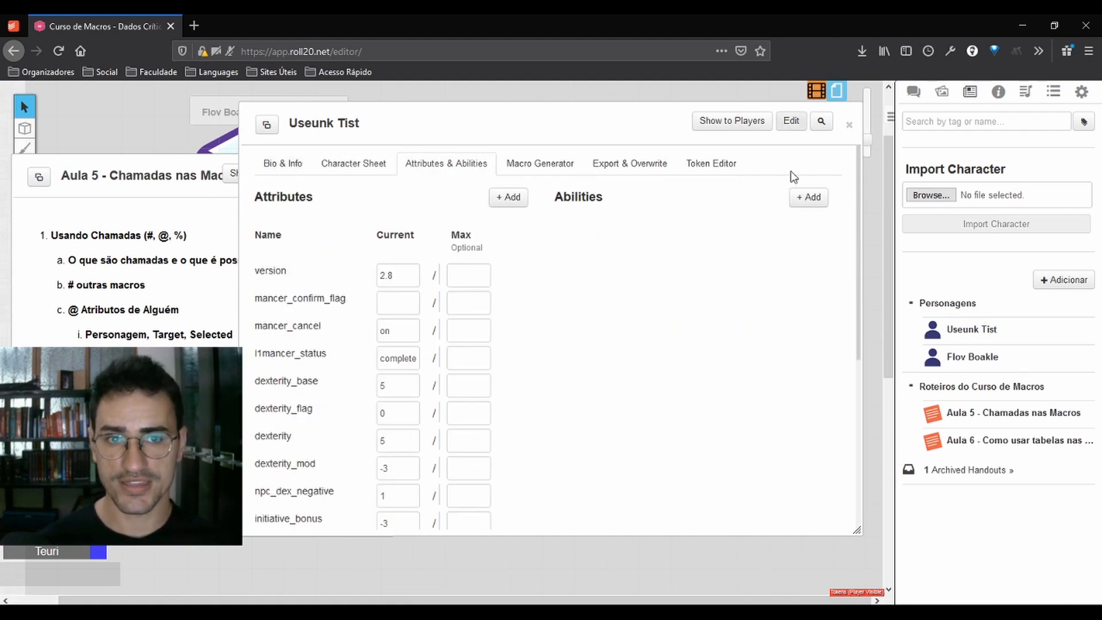
pyautogui.moveTo(613, 190); pyautogui.dragTo(399, 187)
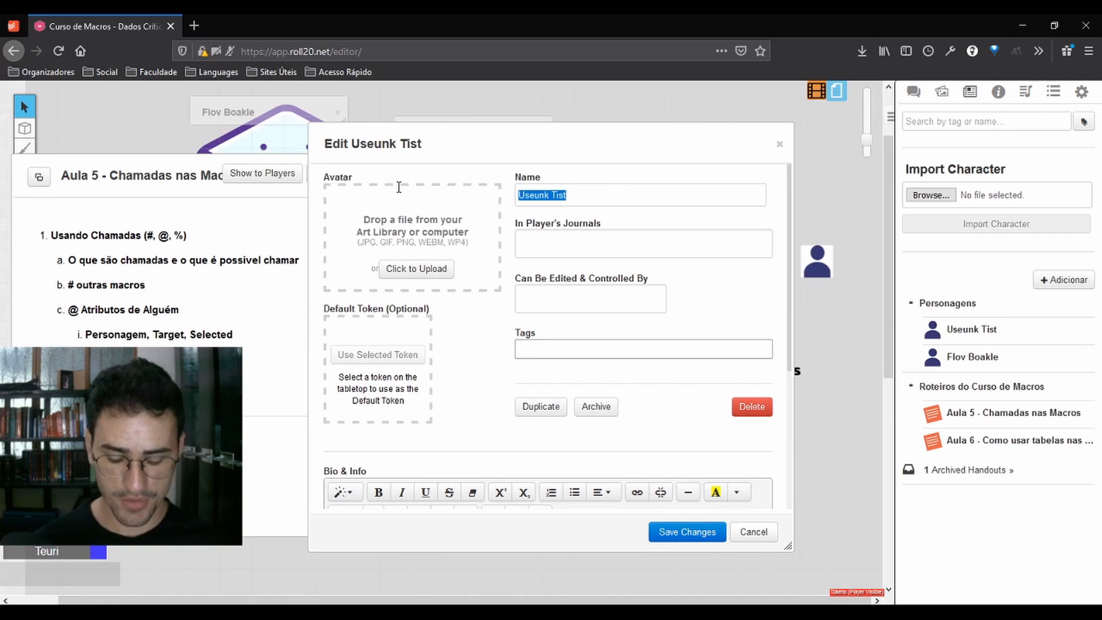
pyautogui.write('Macros para Criar NPC')
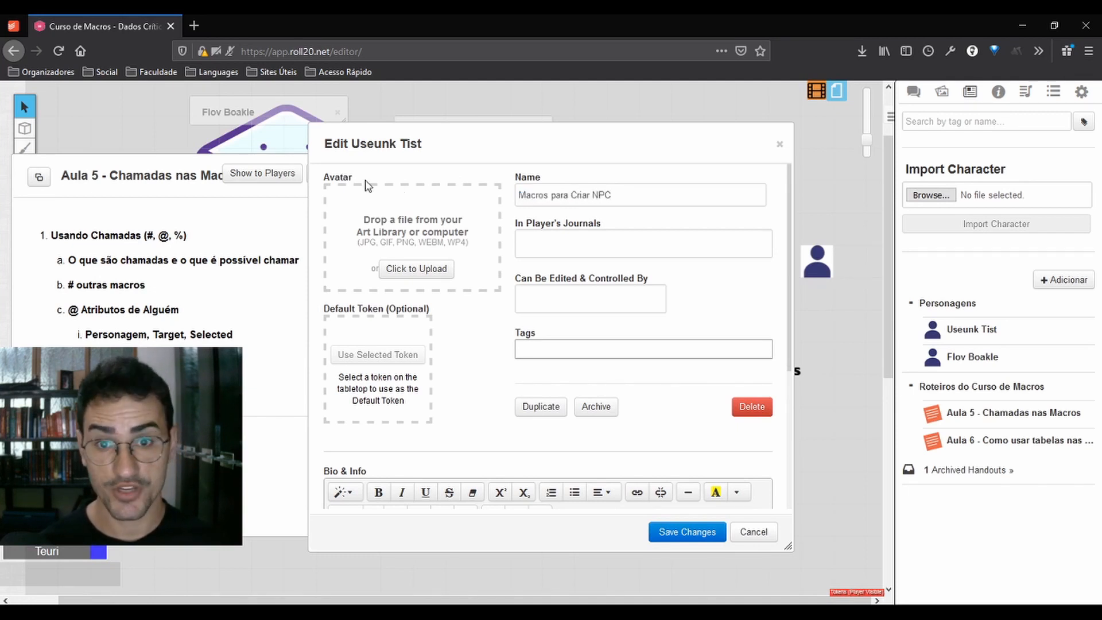
pyautogui.click(683, 531)
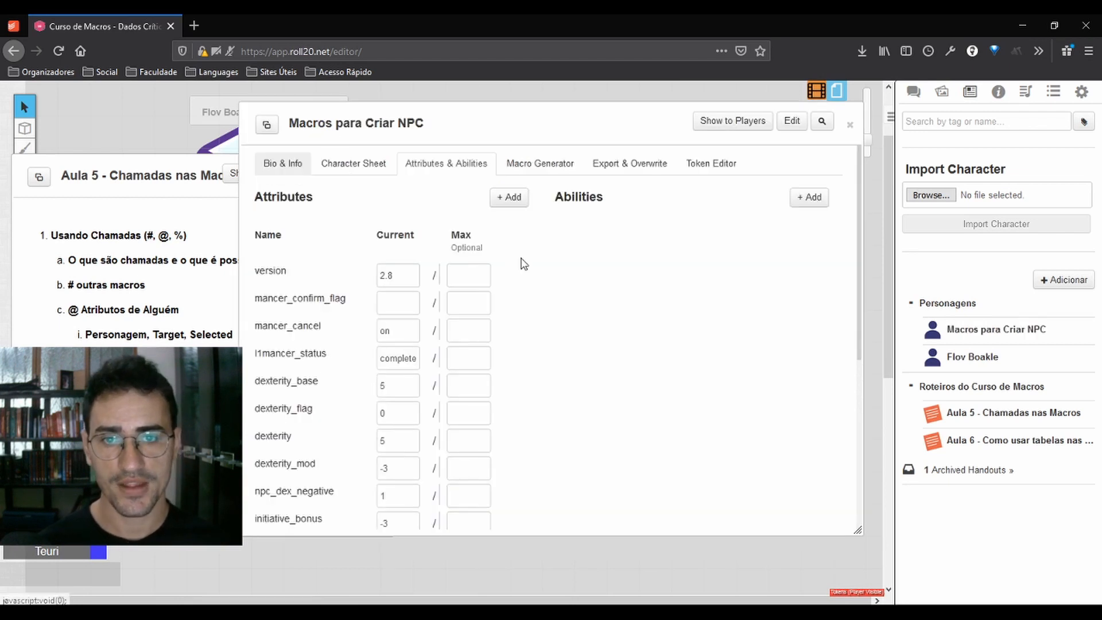
# Step: Look through the Macros para Criar NPC character's attributes, close its window, and return to the macros list
pyautogui.scroll(-4, 701, 305)
pyautogui.scroll(4, 701, 305)
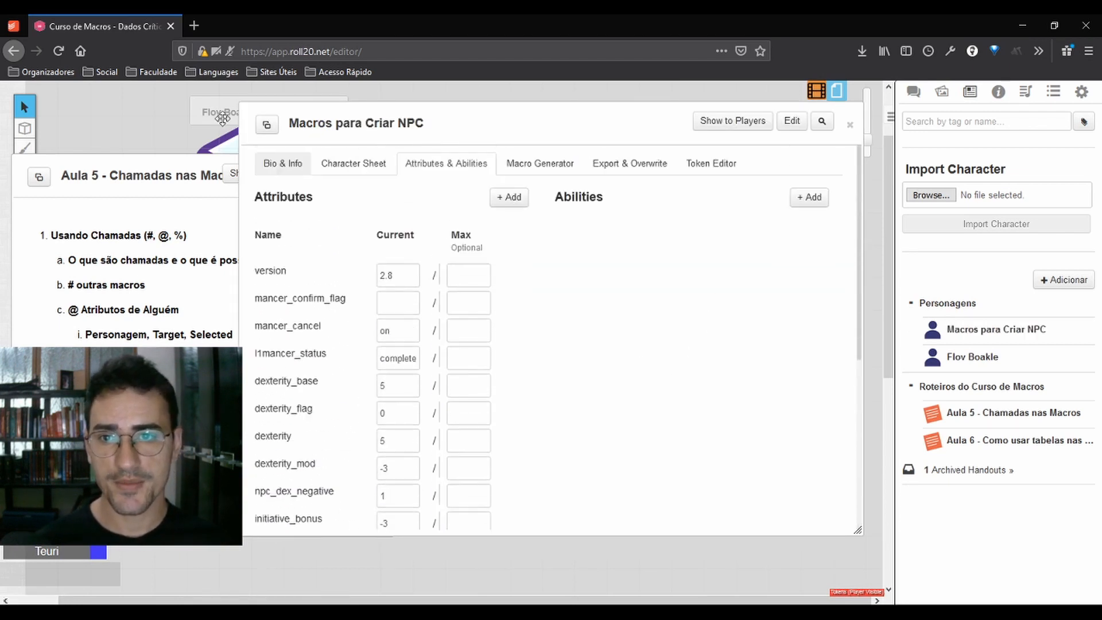
pyautogui.scroll(-3, 739, 323)
pyautogui.click(850, 124)
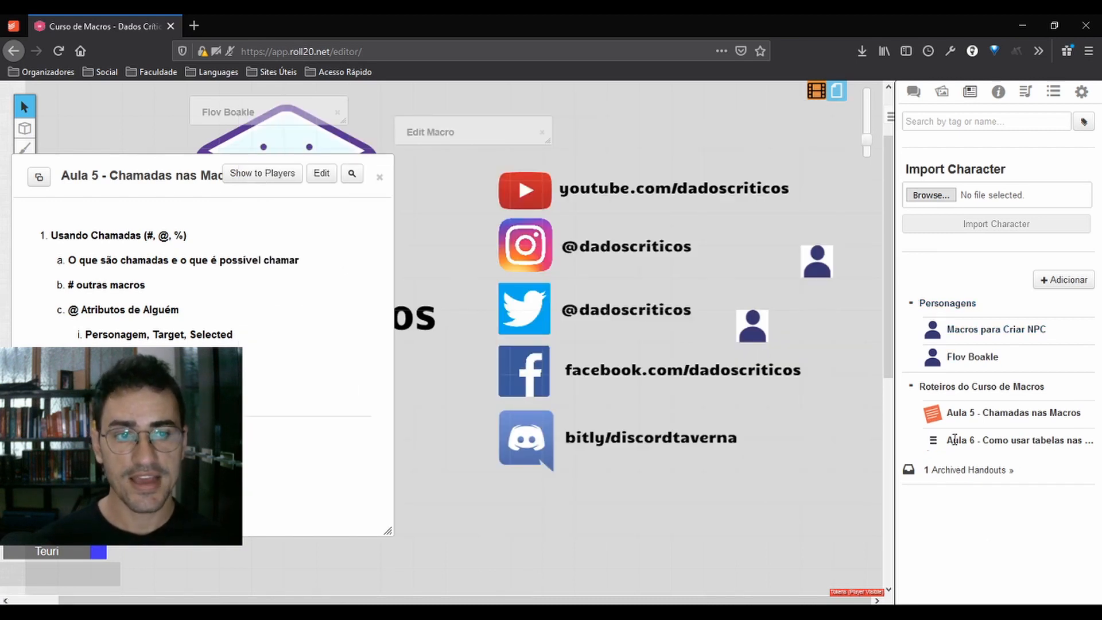
pyautogui.click(1055, 94)
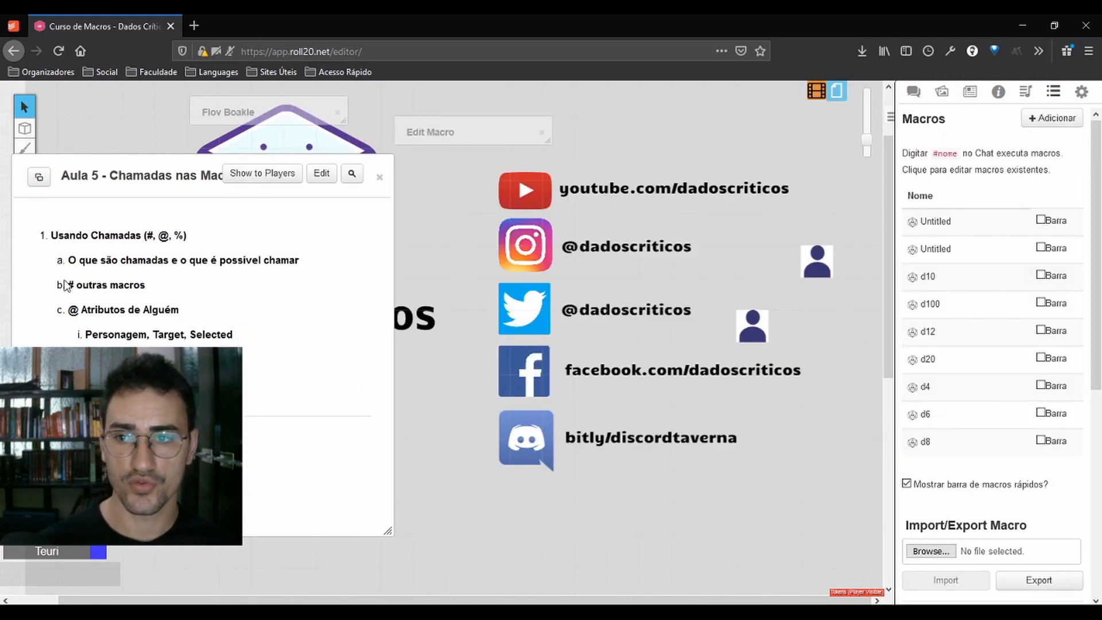